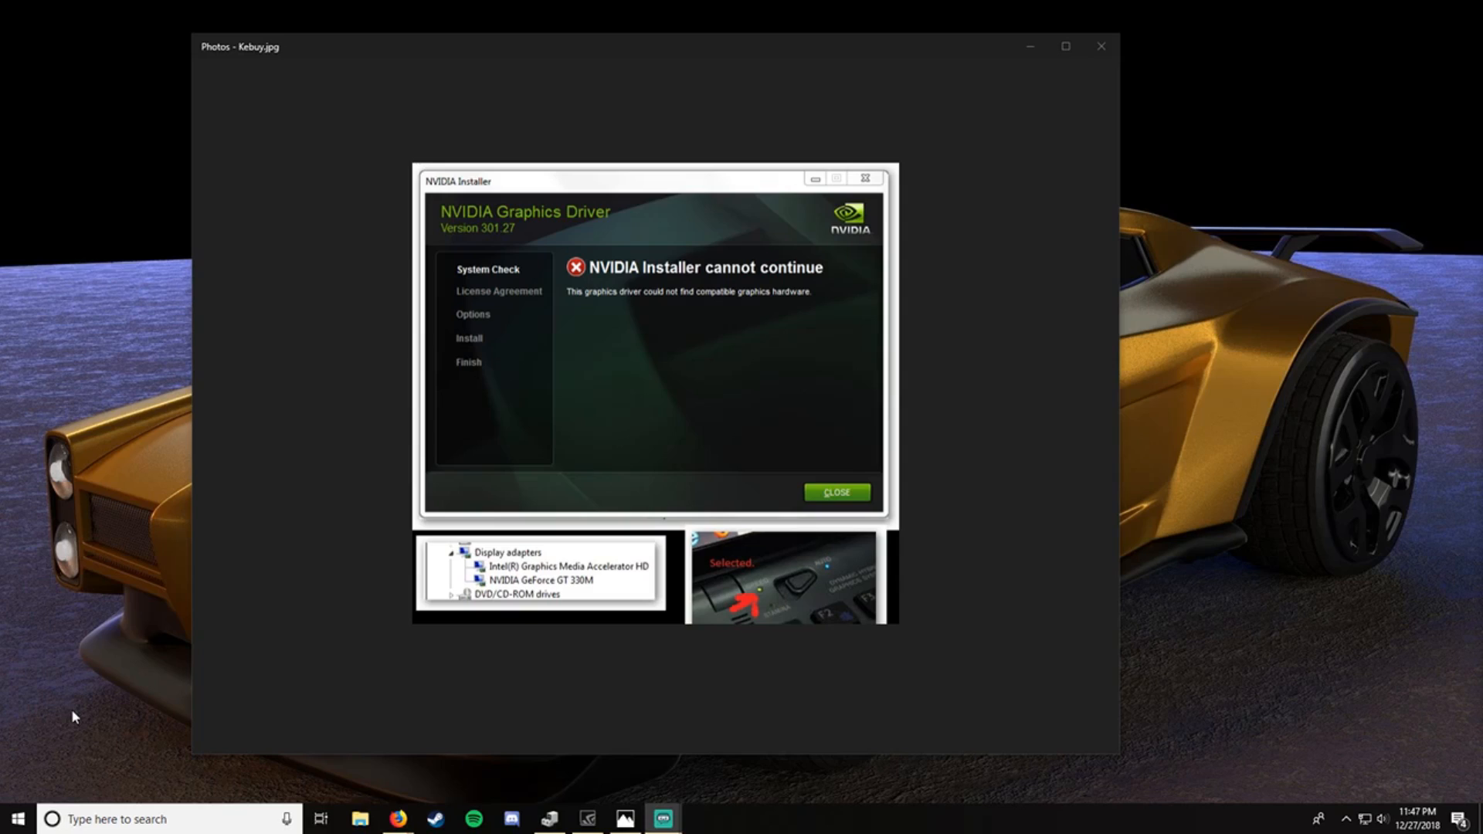
# Open Device Manager by running devmgmt.msc
pyautogui.rightClick(29, 827)
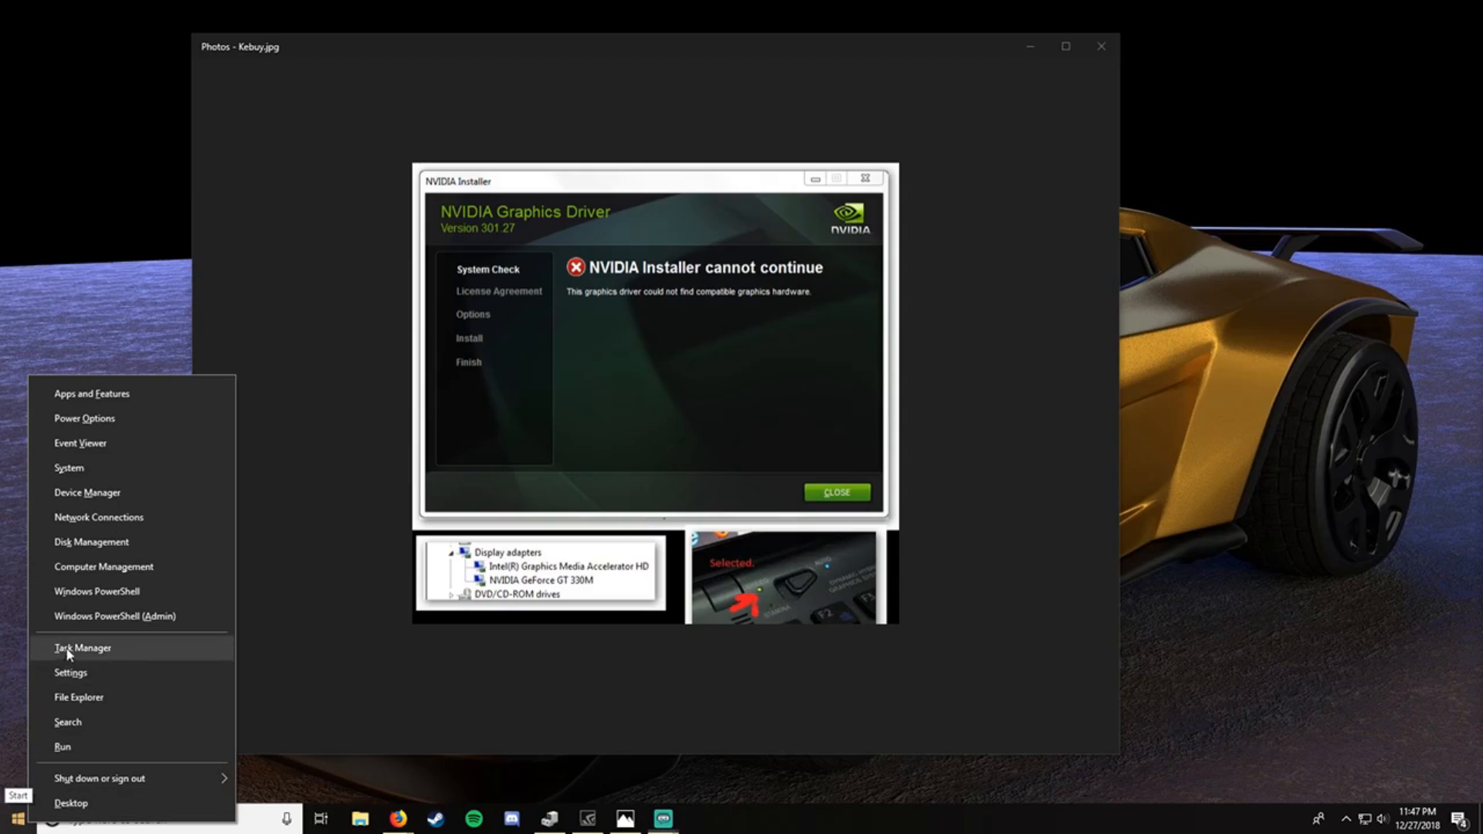
pyautogui.click(393, 785)
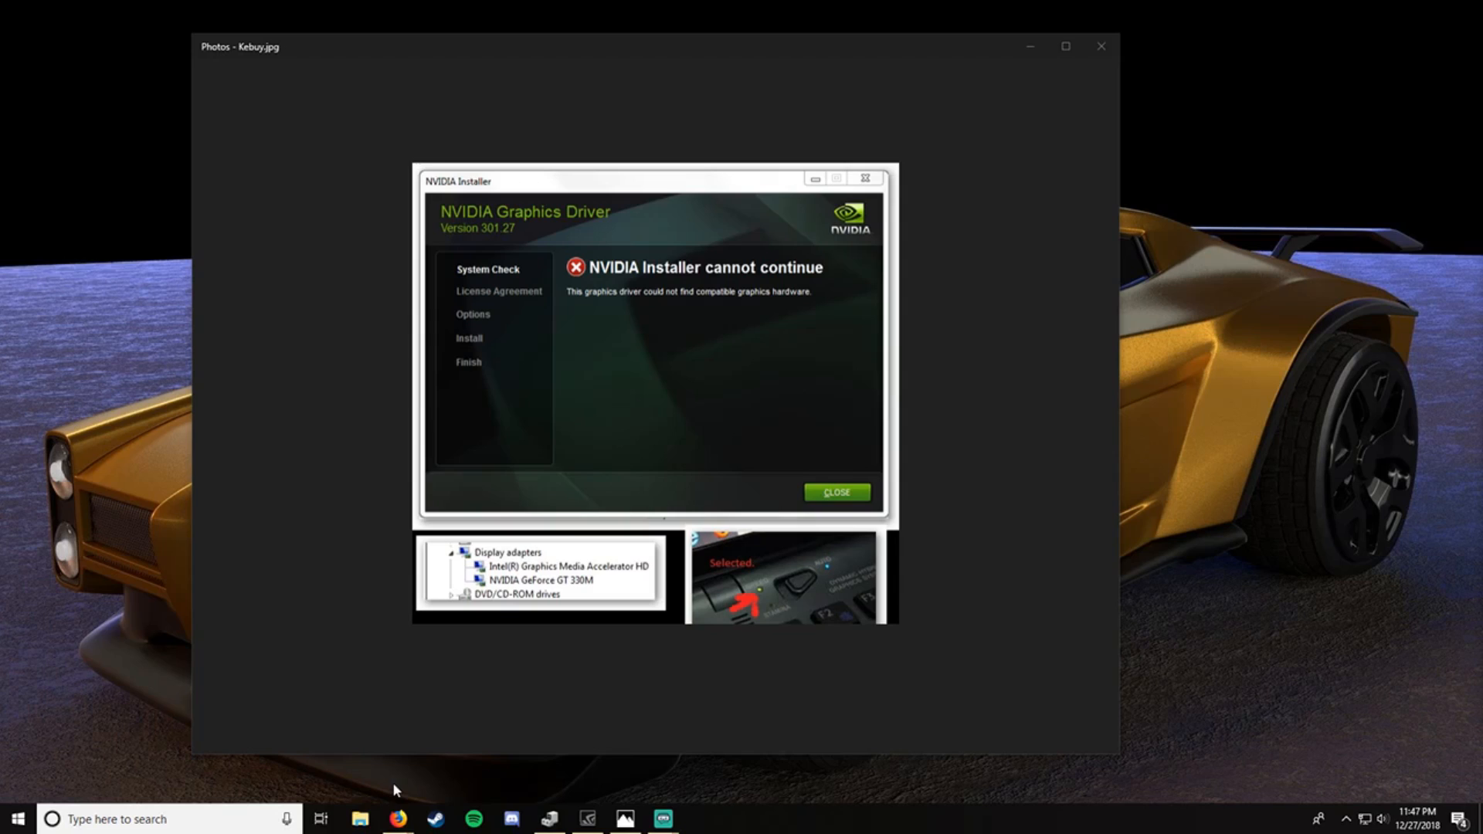
pyautogui.press('super+r')
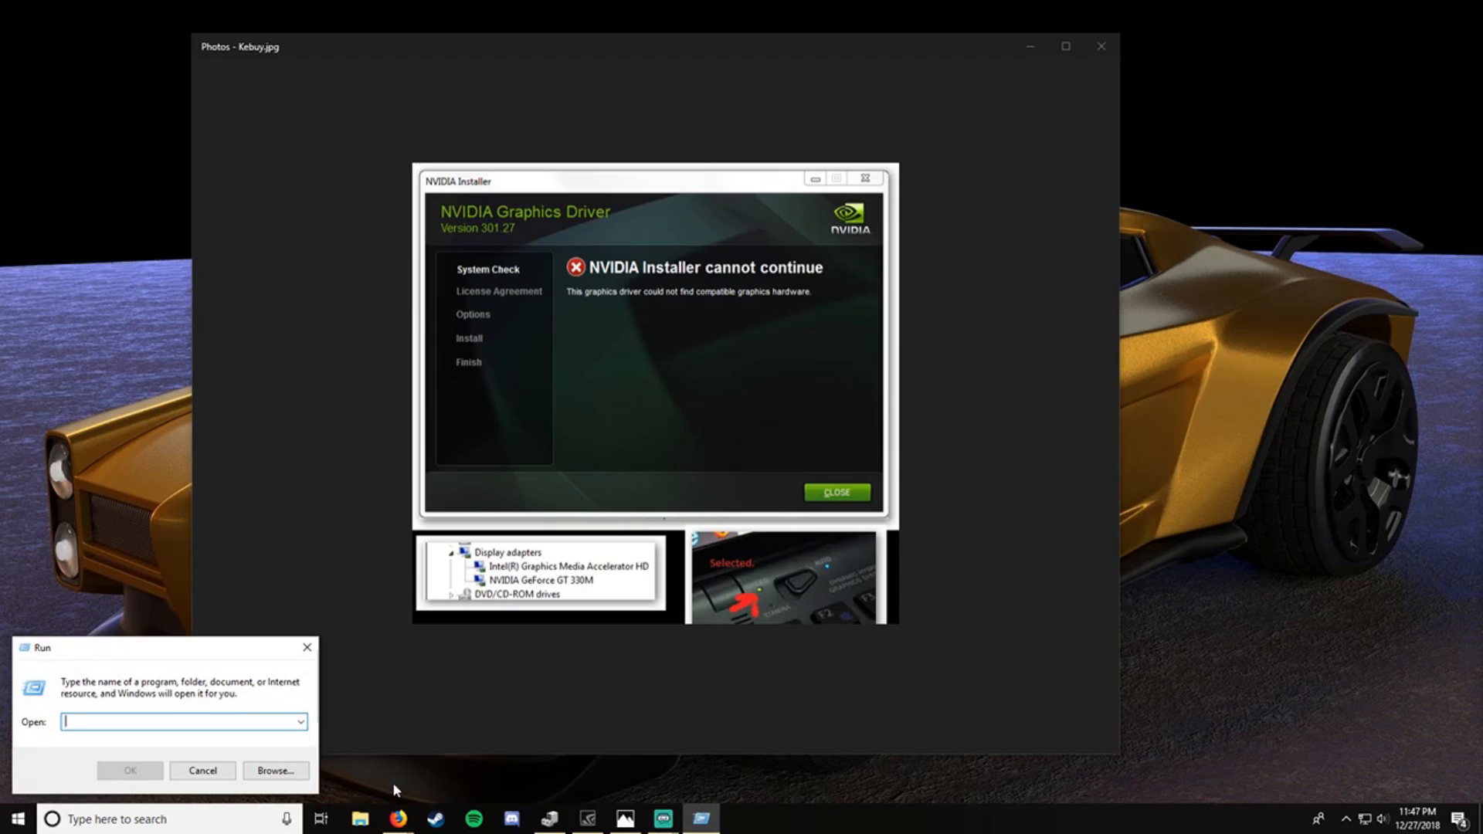
pyautogui.click(124, 722)
pyautogui.write('de')
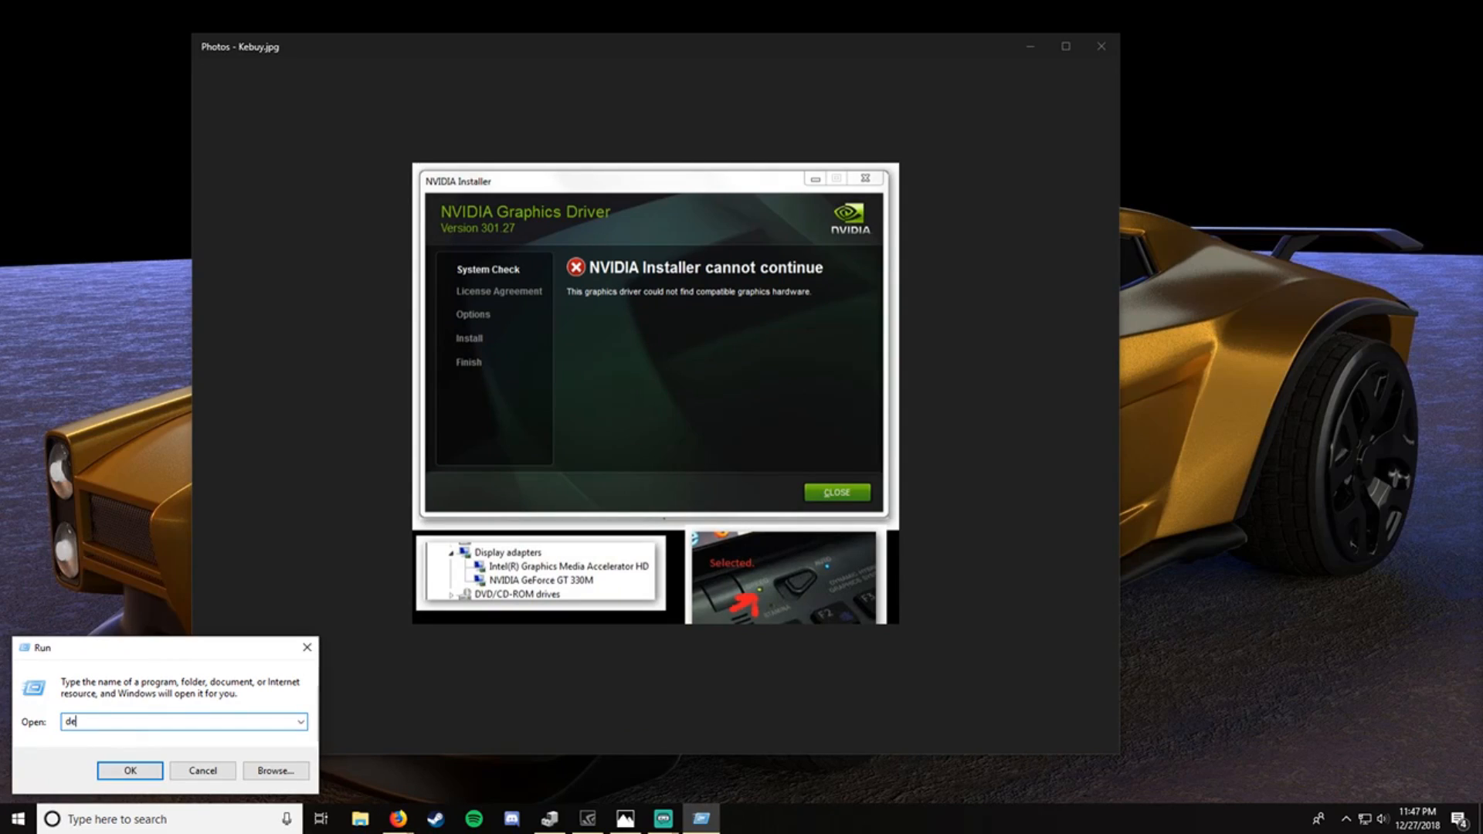
pyautogui.write('vmgmt.msc')
pyautogui.press('Return')
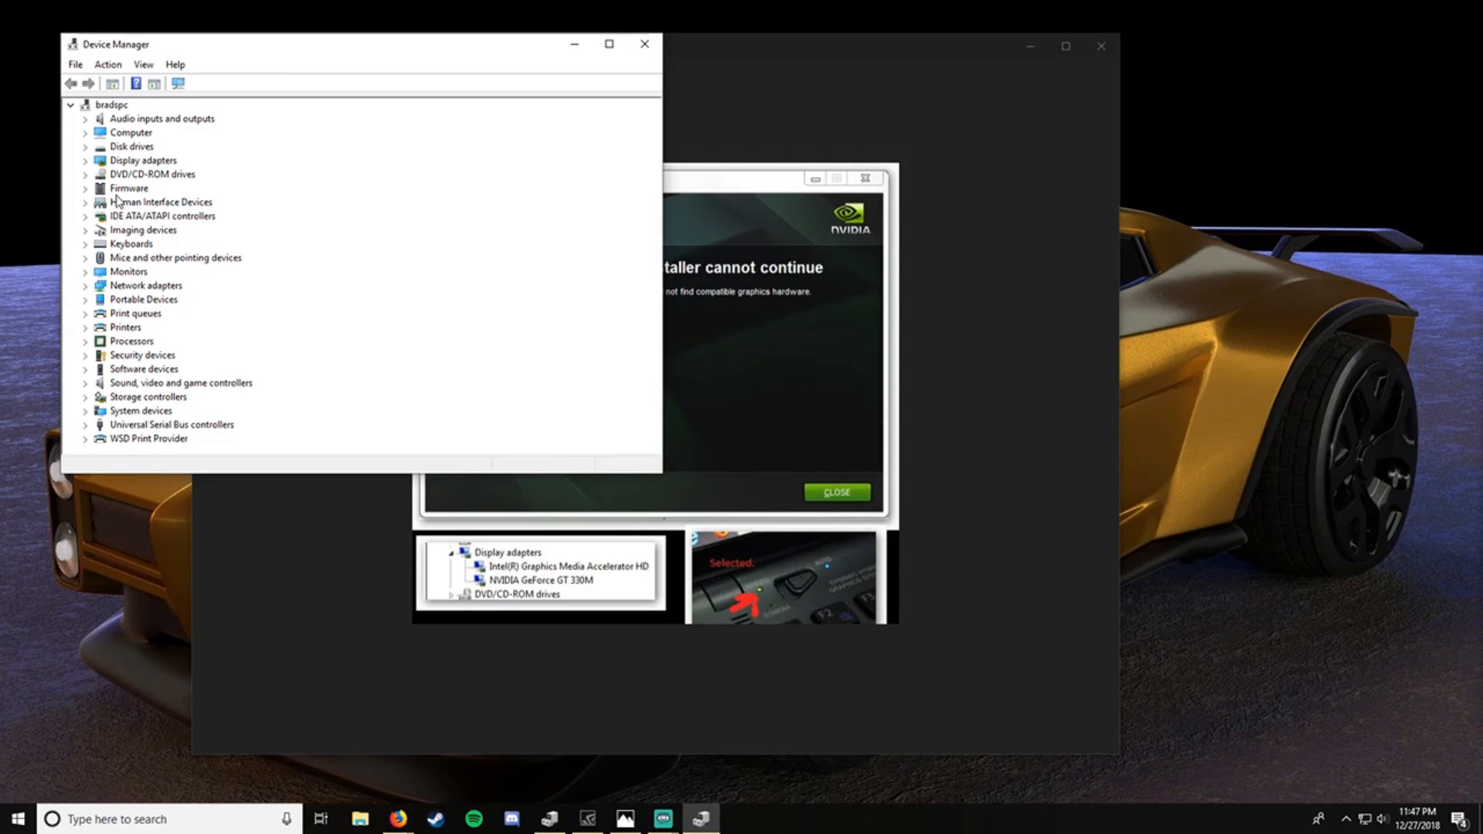
# Display the Hardware Ids in the properties of the NVIDIA GeForce GTX 1060 3GB display adapter
pyautogui.click(86, 162)
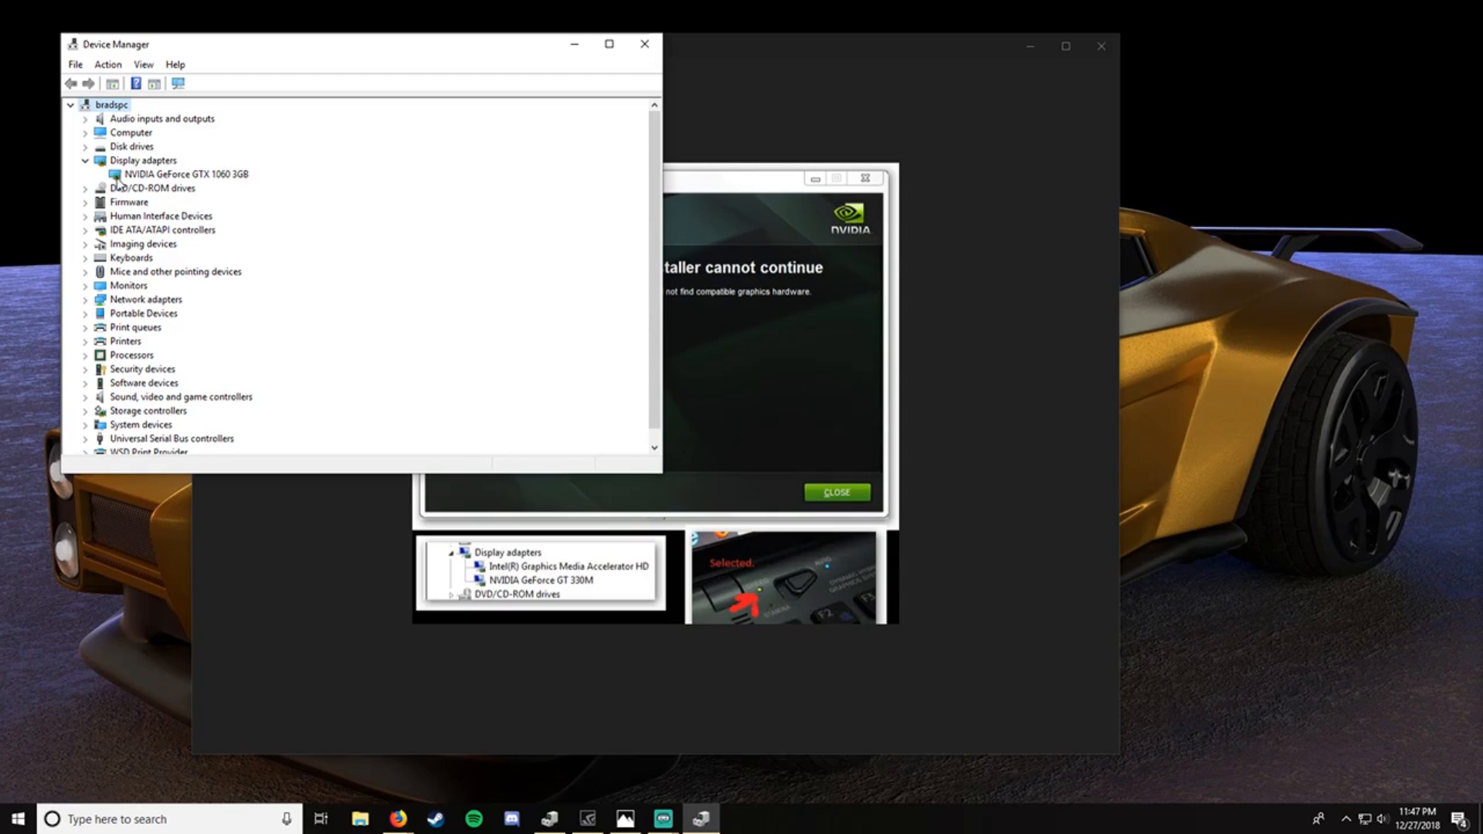
pyautogui.rightClick(151, 175)
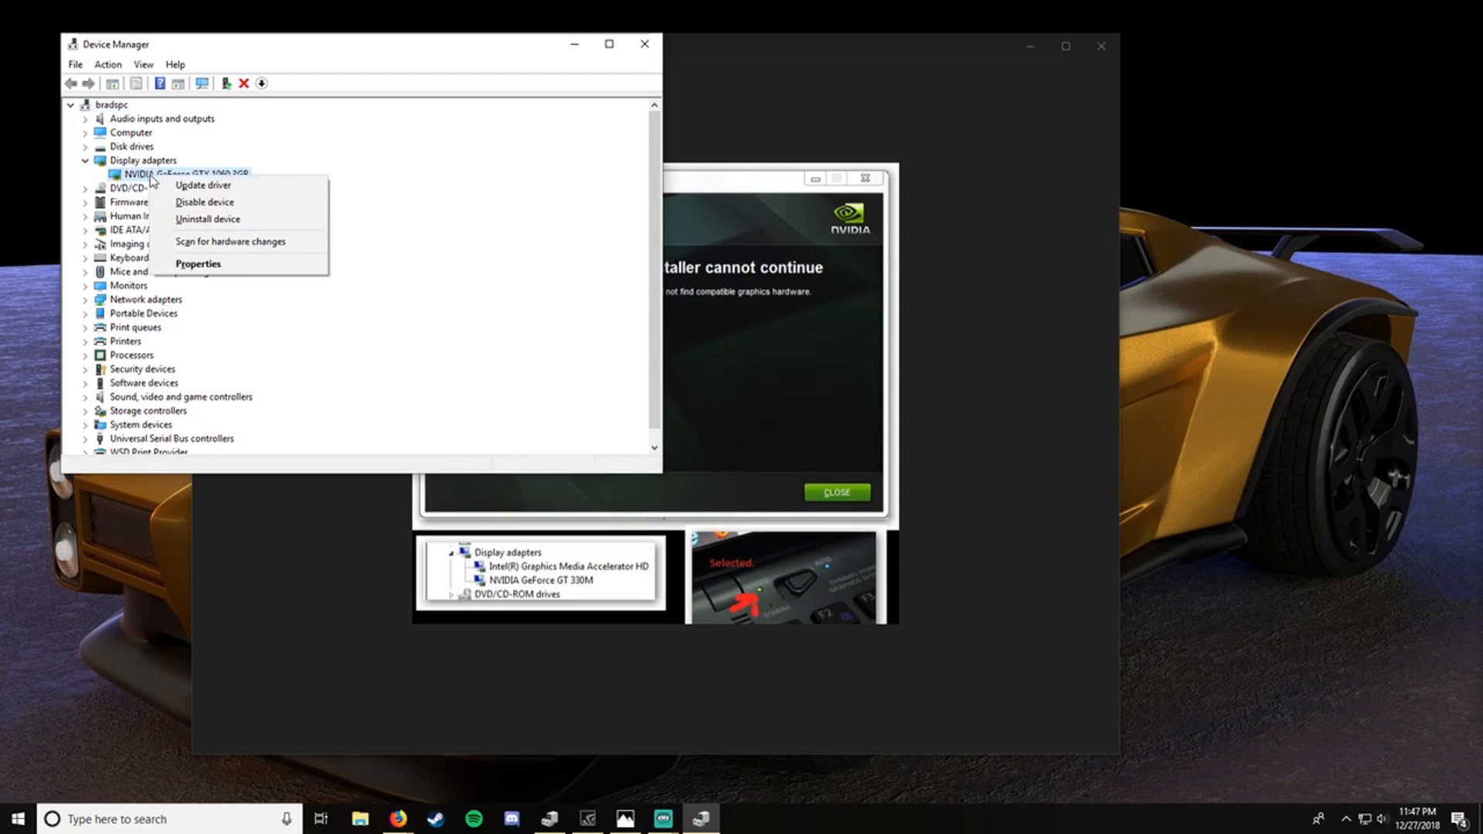
pyautogui.click(222, 265)
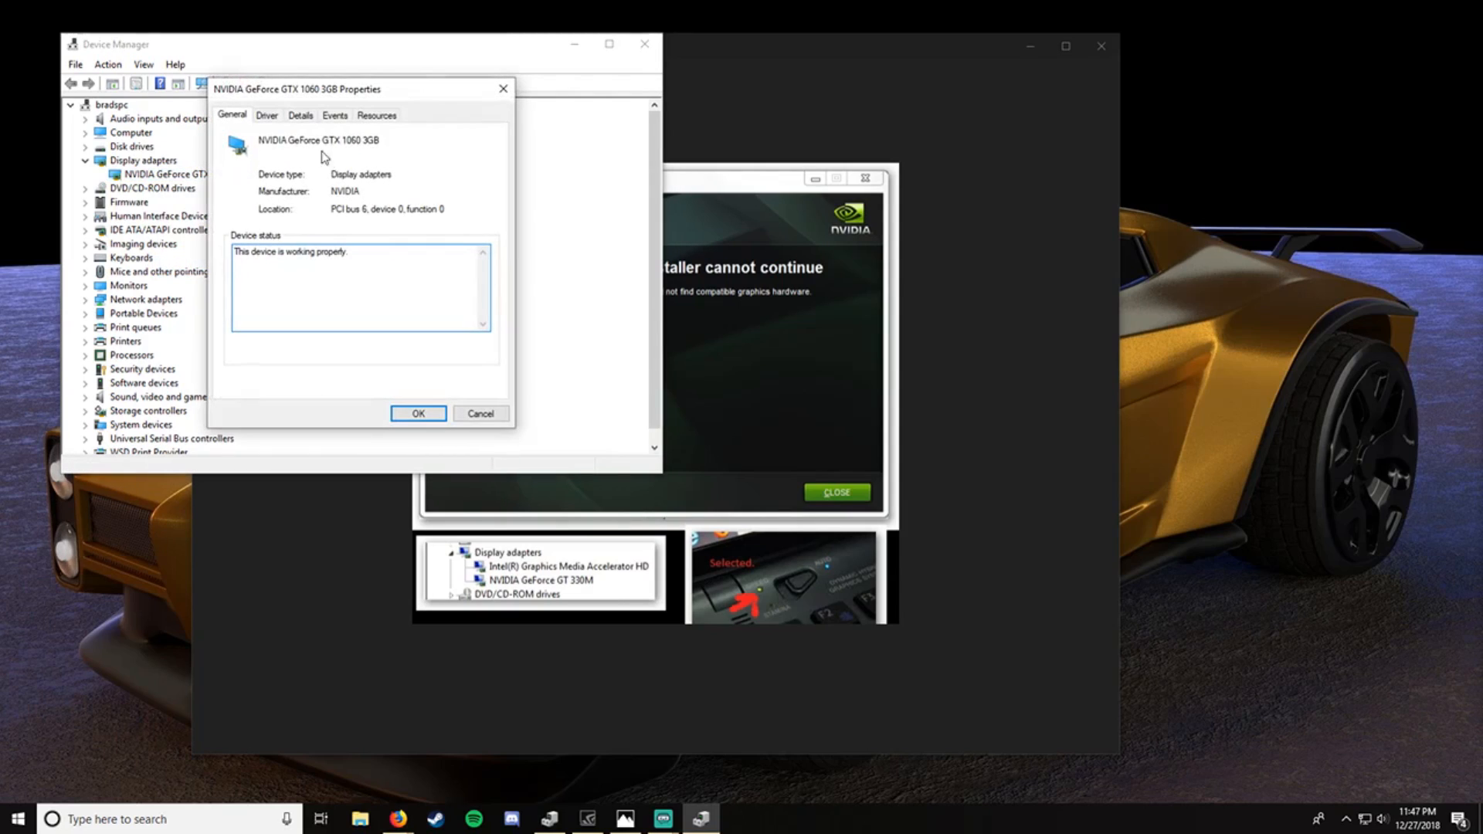
pyautogui.click(280, 117)
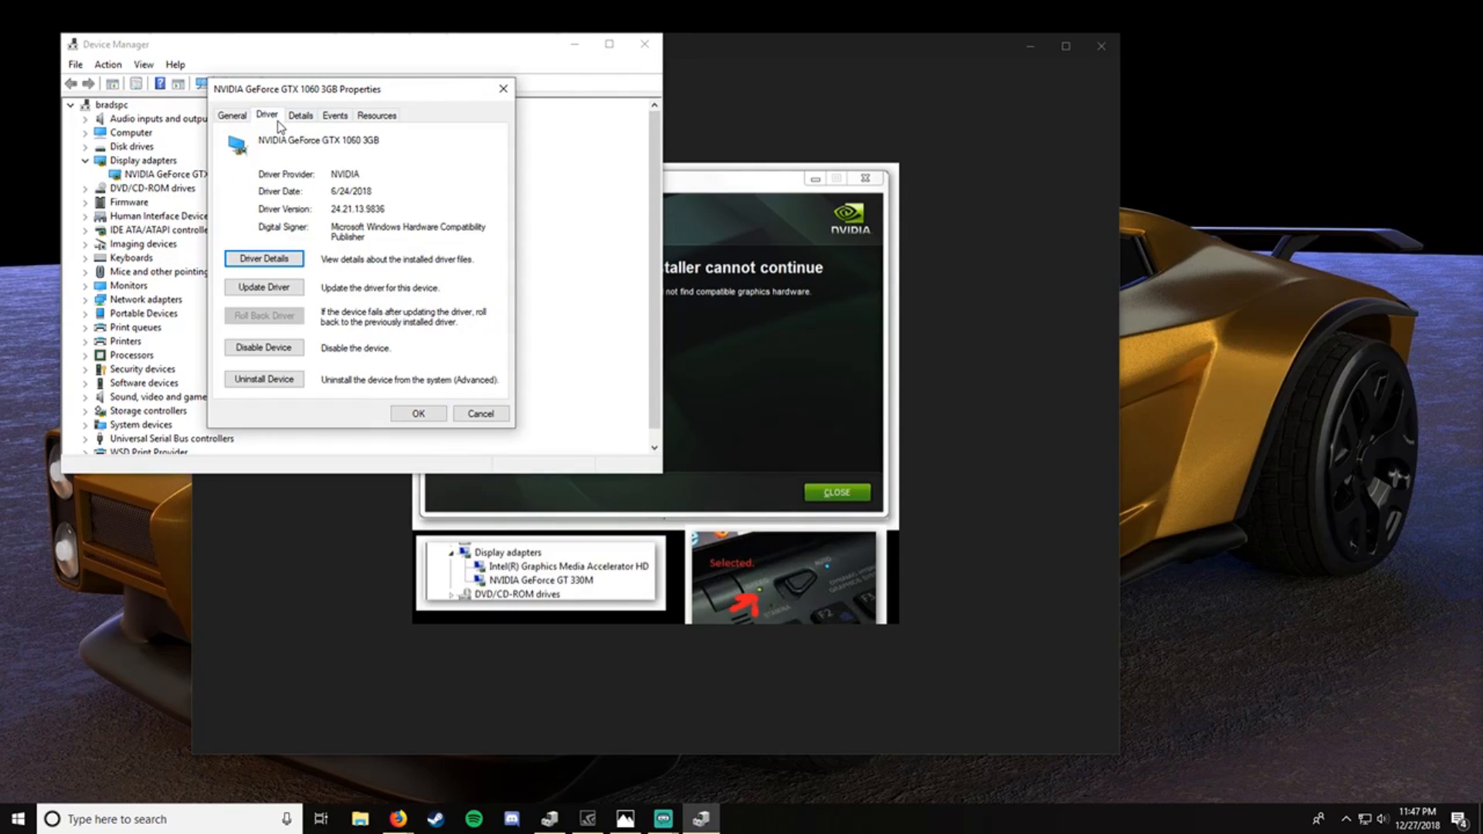
pyautogui.click(303, 118)
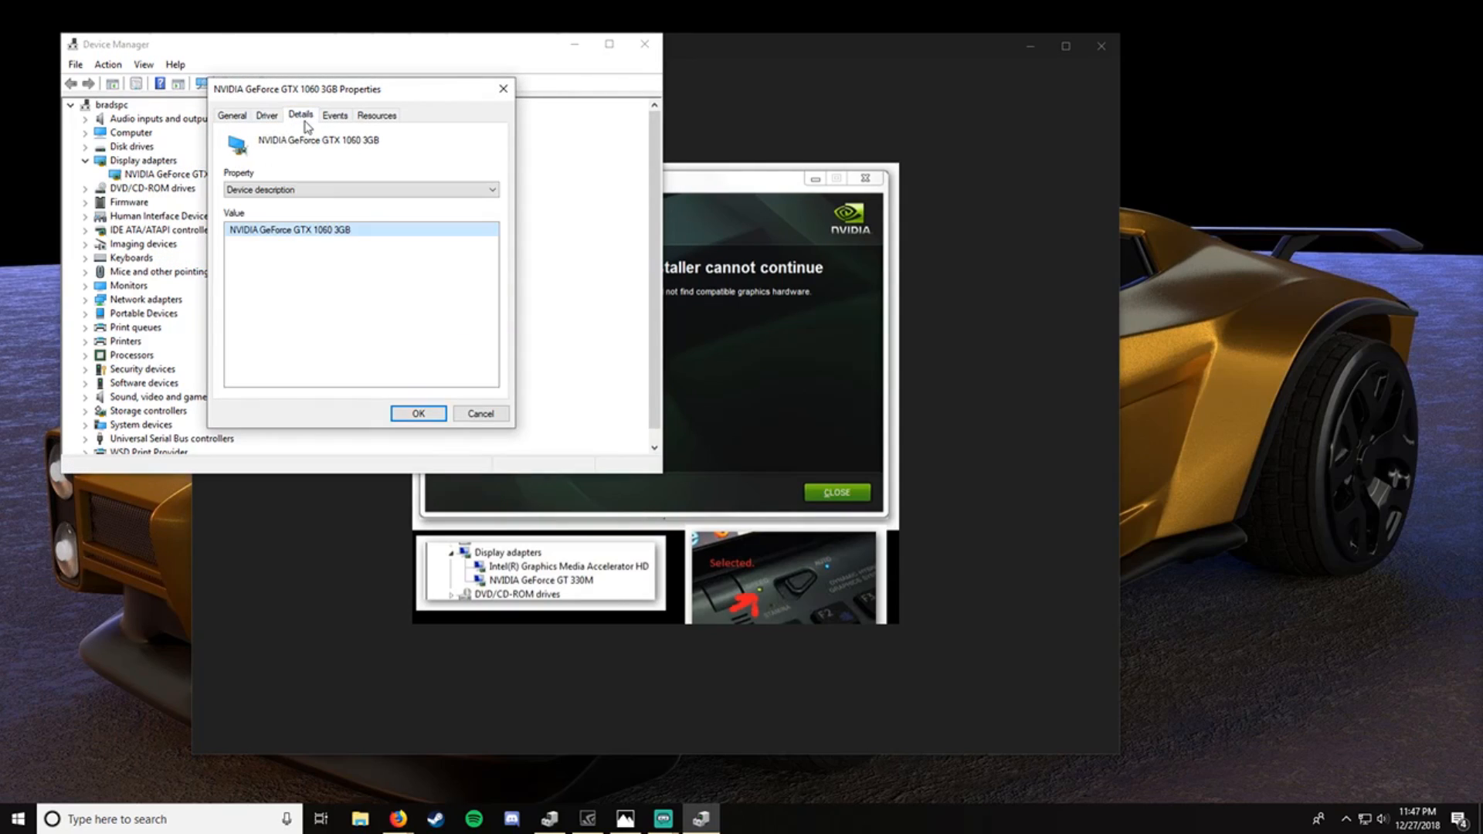
pyautogui.click(333, 191)
pyautogui.click(331, 223)
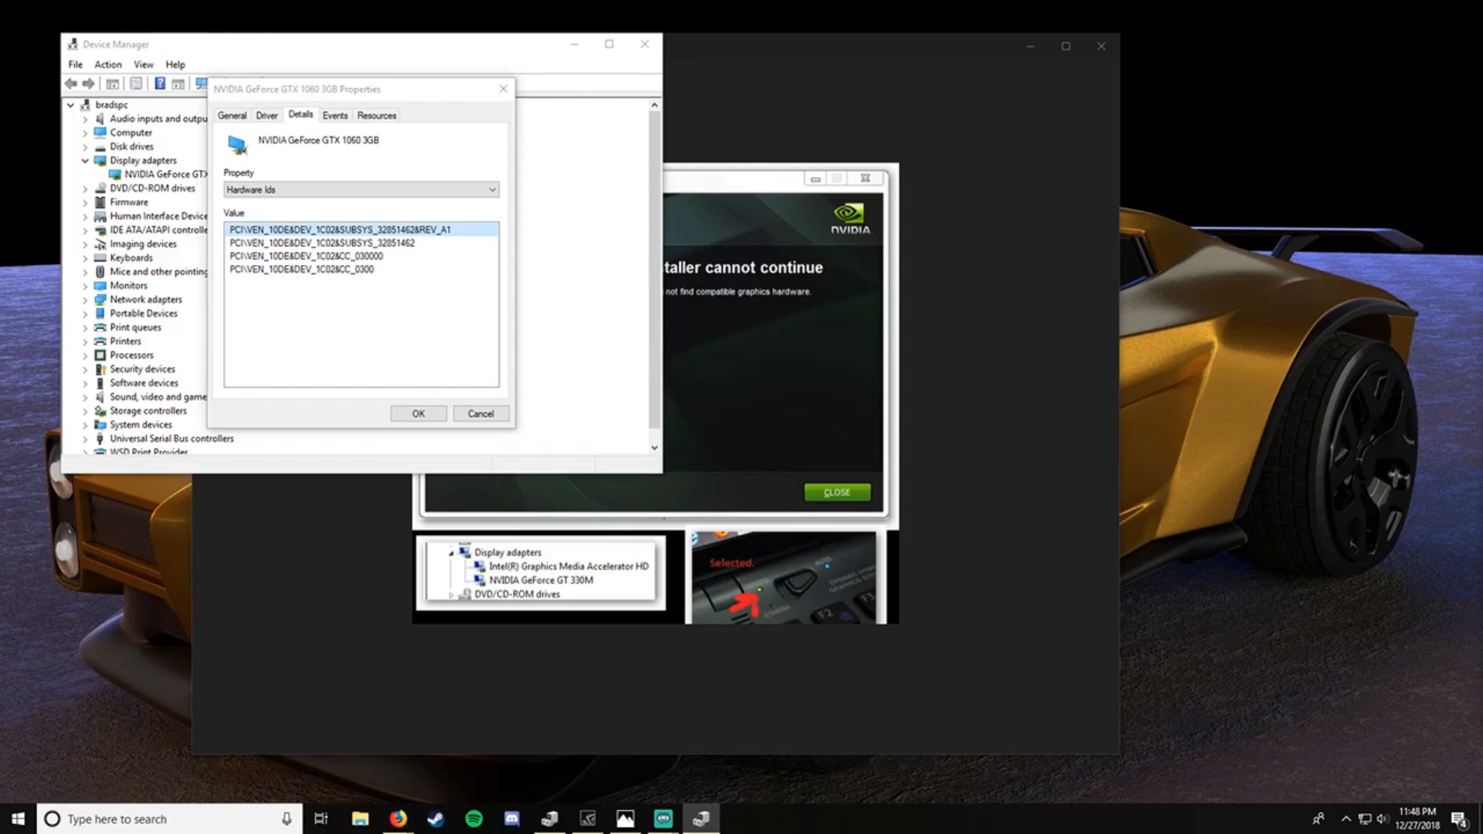
# Browse the PCI devices vendor list on The PCI ID Repository website in Firefox
pyautogui.moveTo(1480, 820)
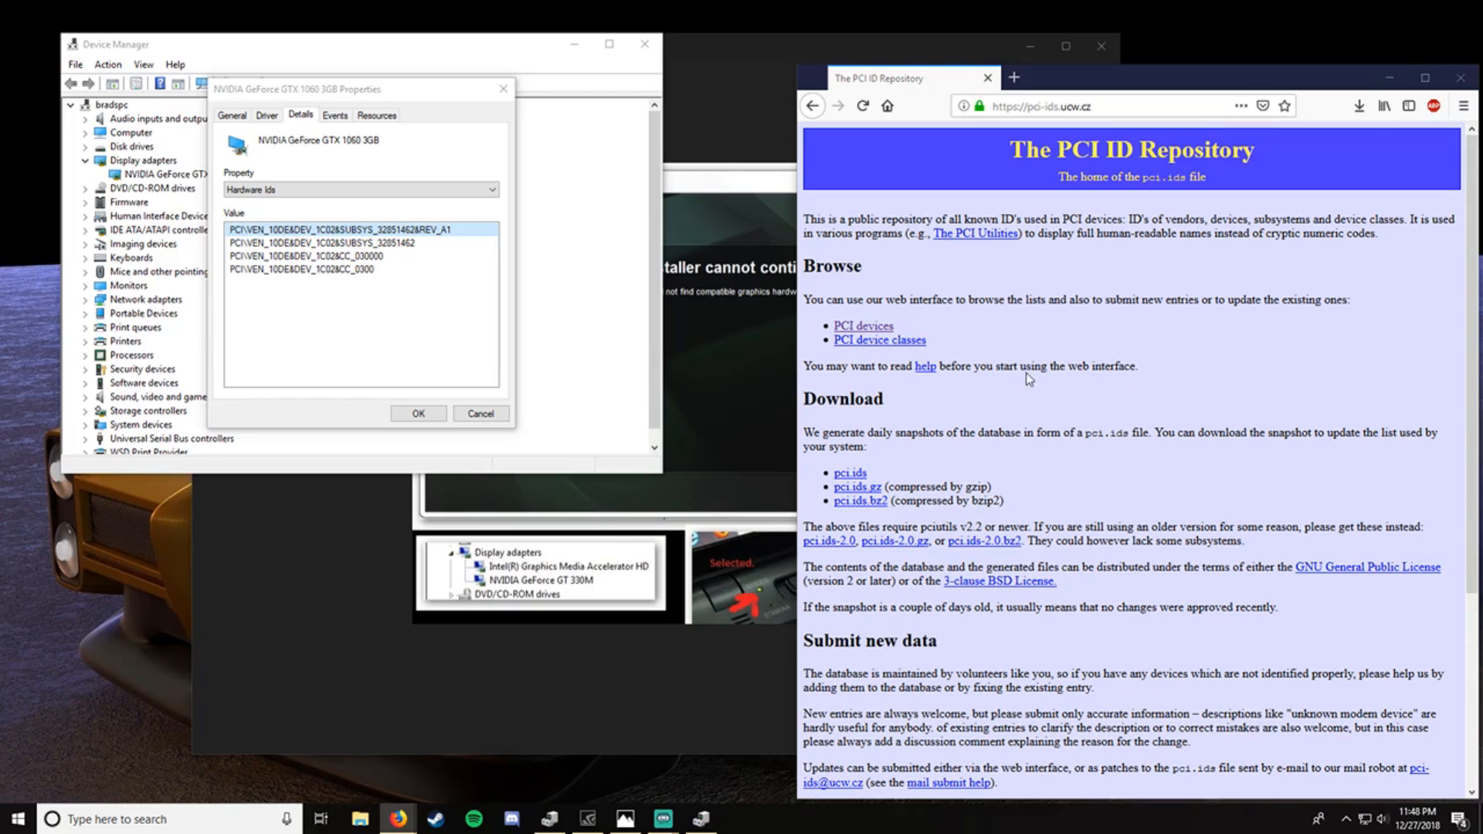
pyautogui.click(862, 331)
pyautogui.scroll(-5, 852, 402)
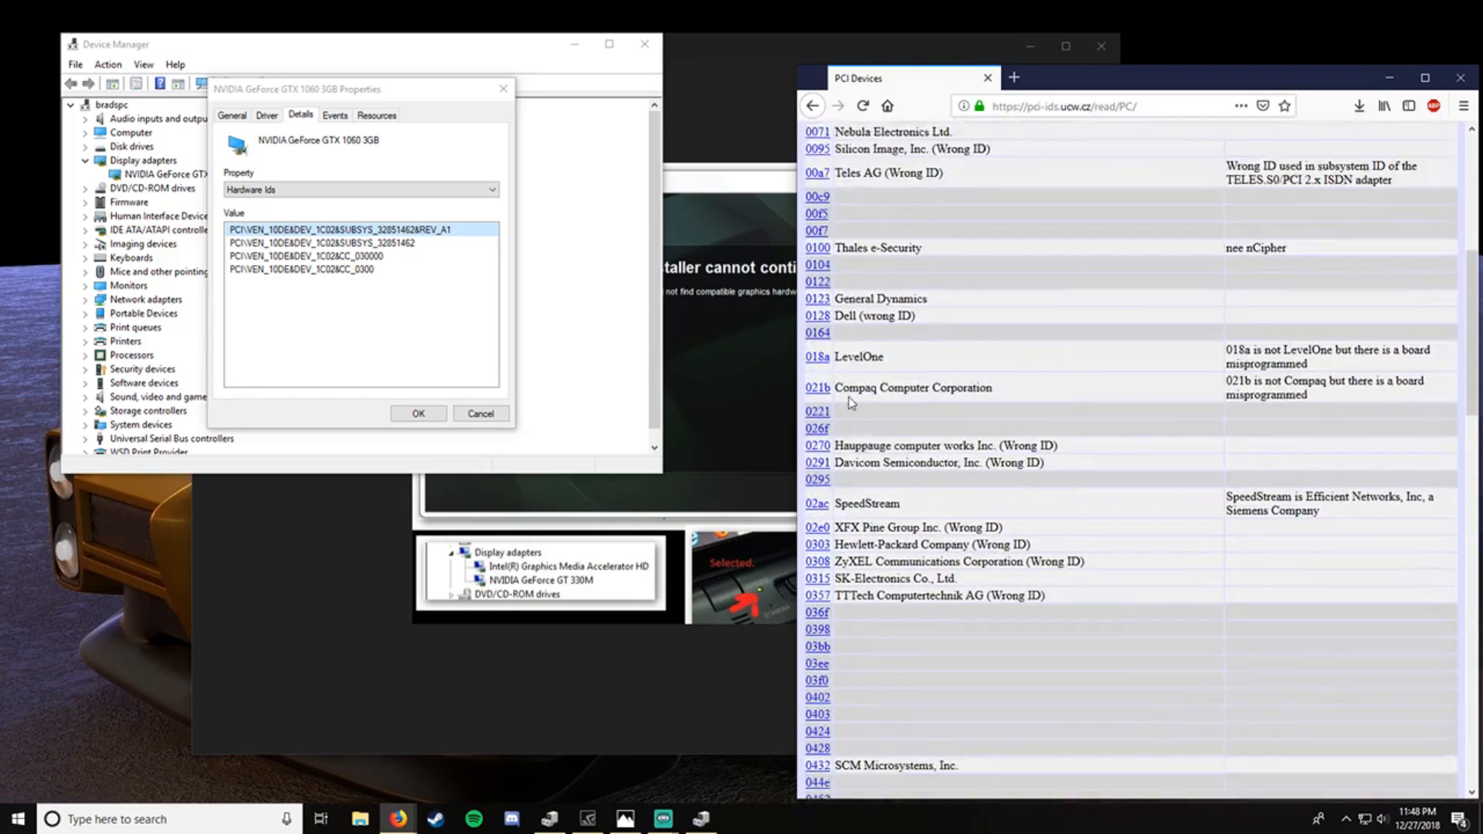
pyautogui.scroll(-20, 851, 402)
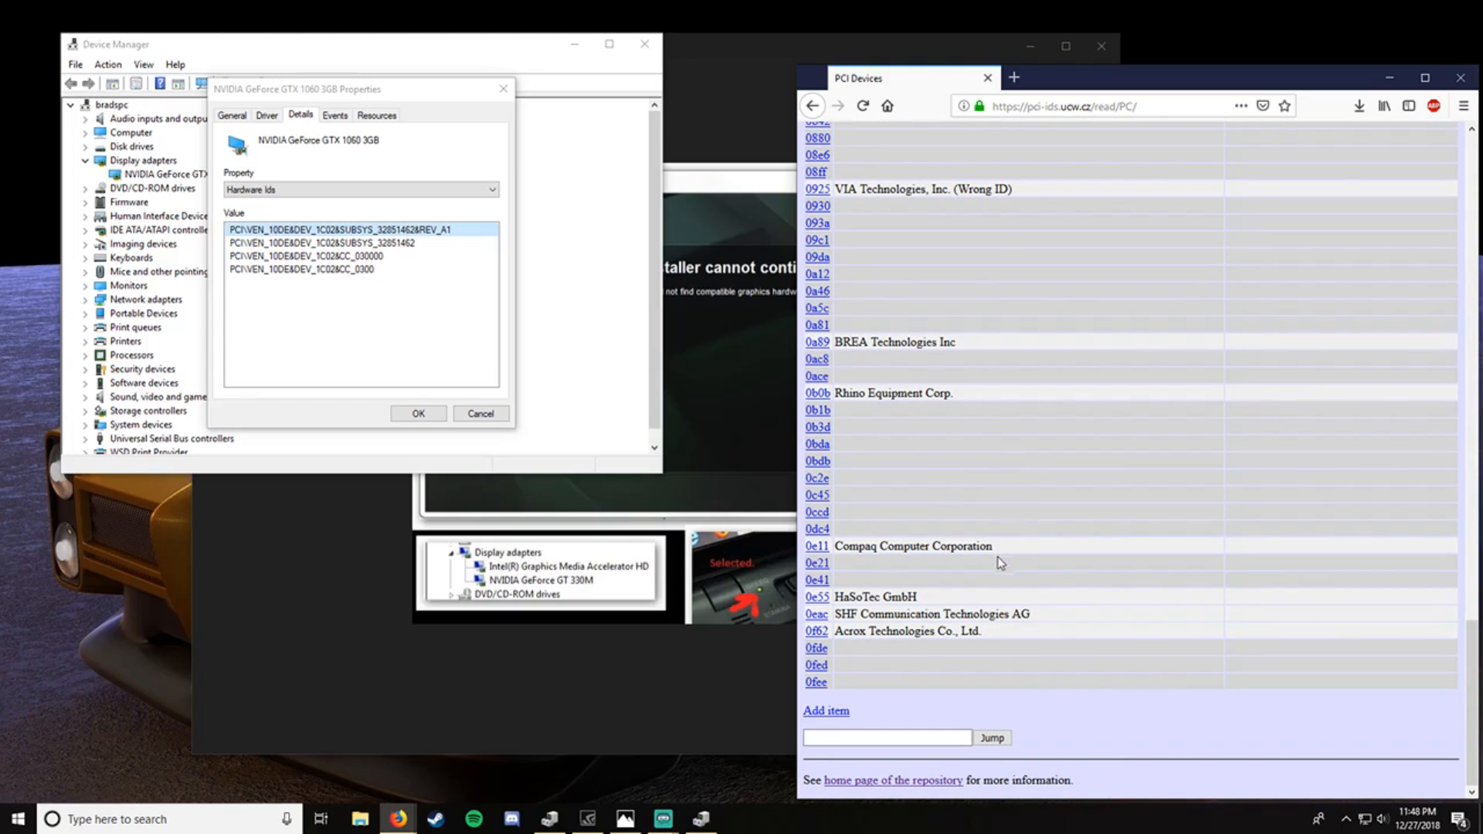
pyautogui.scroll(10, 1000, 561)
pyautogui.hotkey('alt', 'Left')
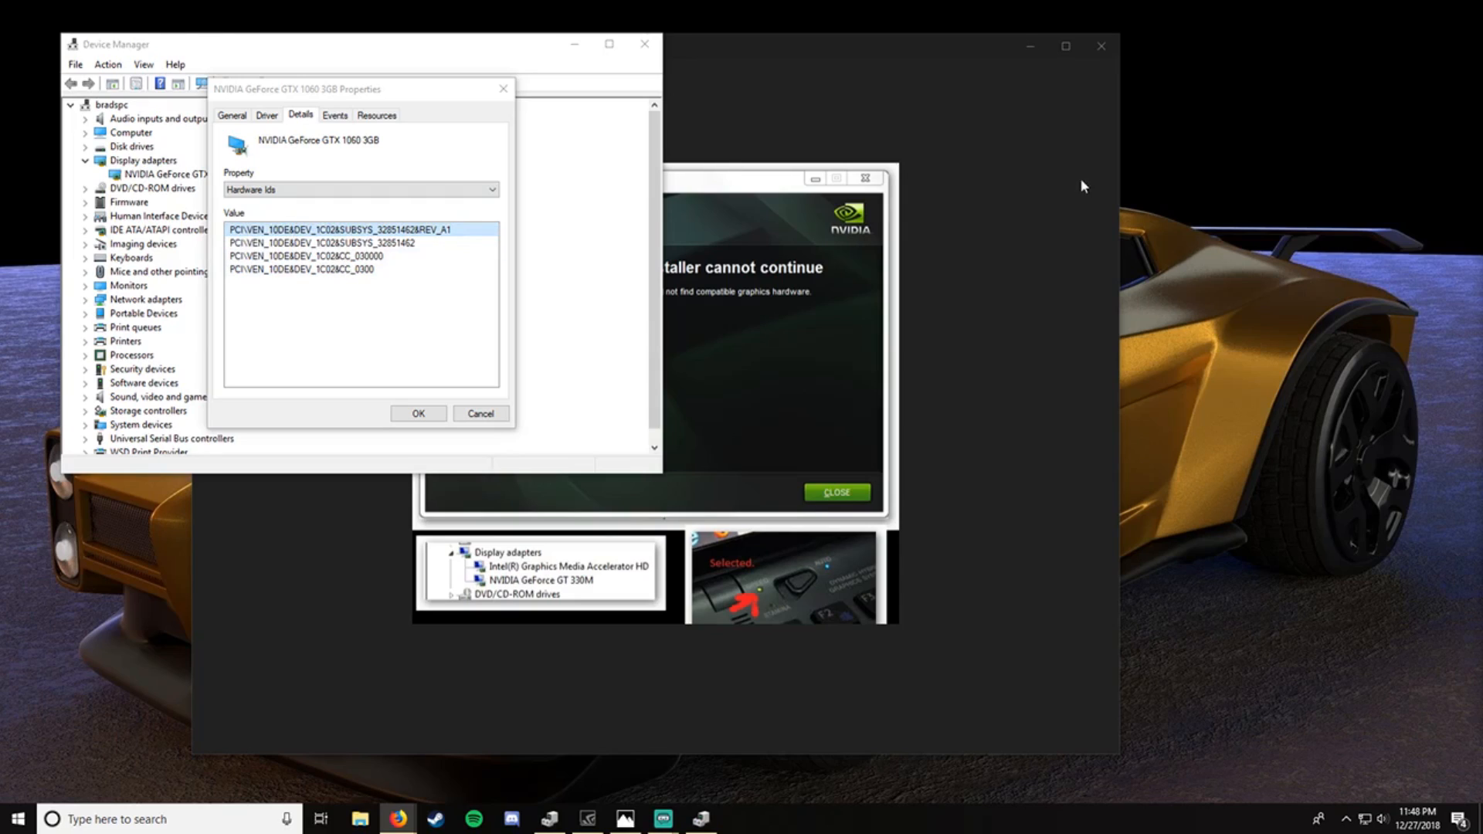
# Try to create a new text document on the desktop
pyautogui.rightClick(1179, 183)
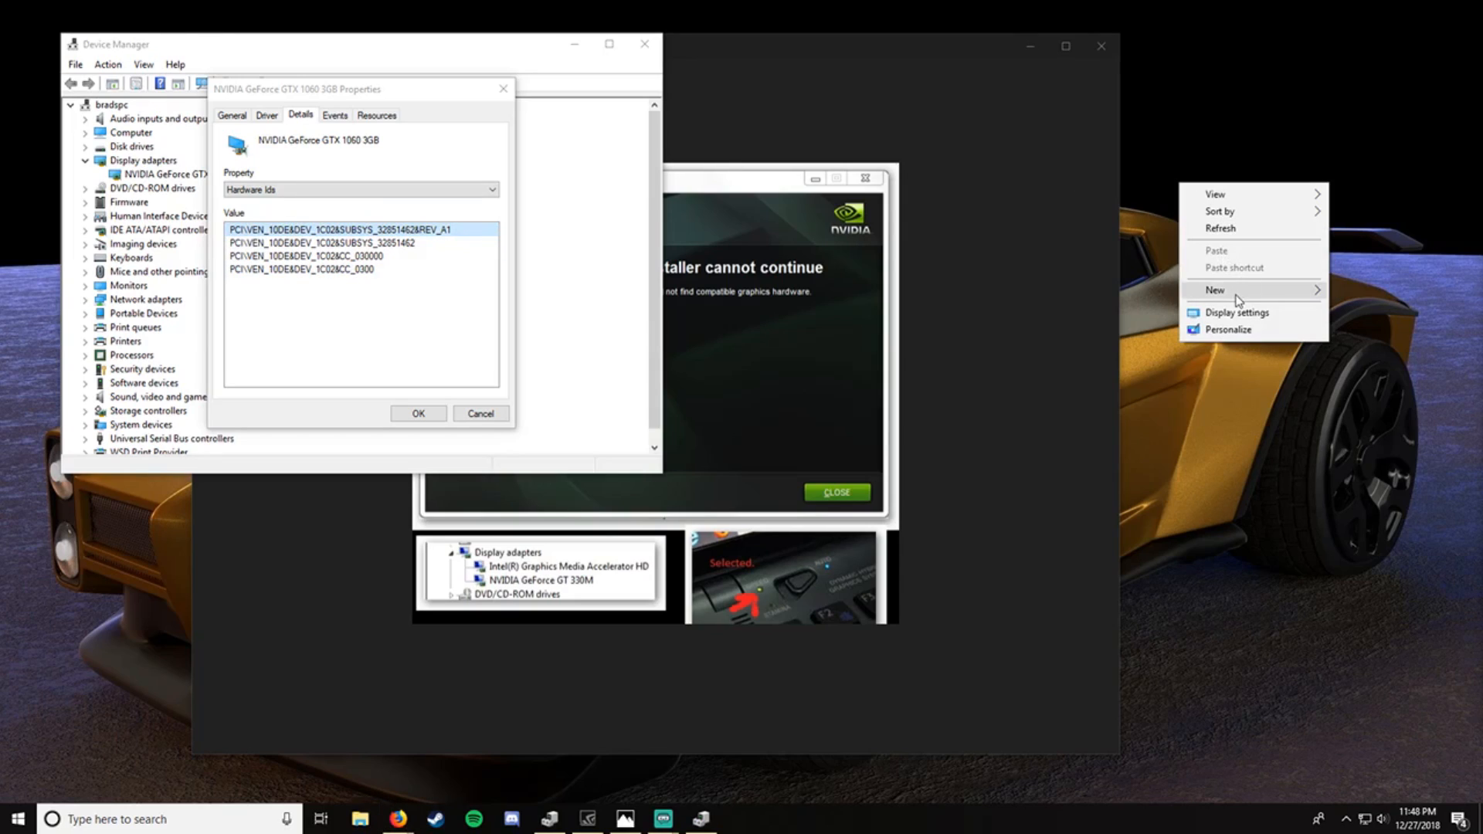
pyautogui.moveTo(1240, 298)
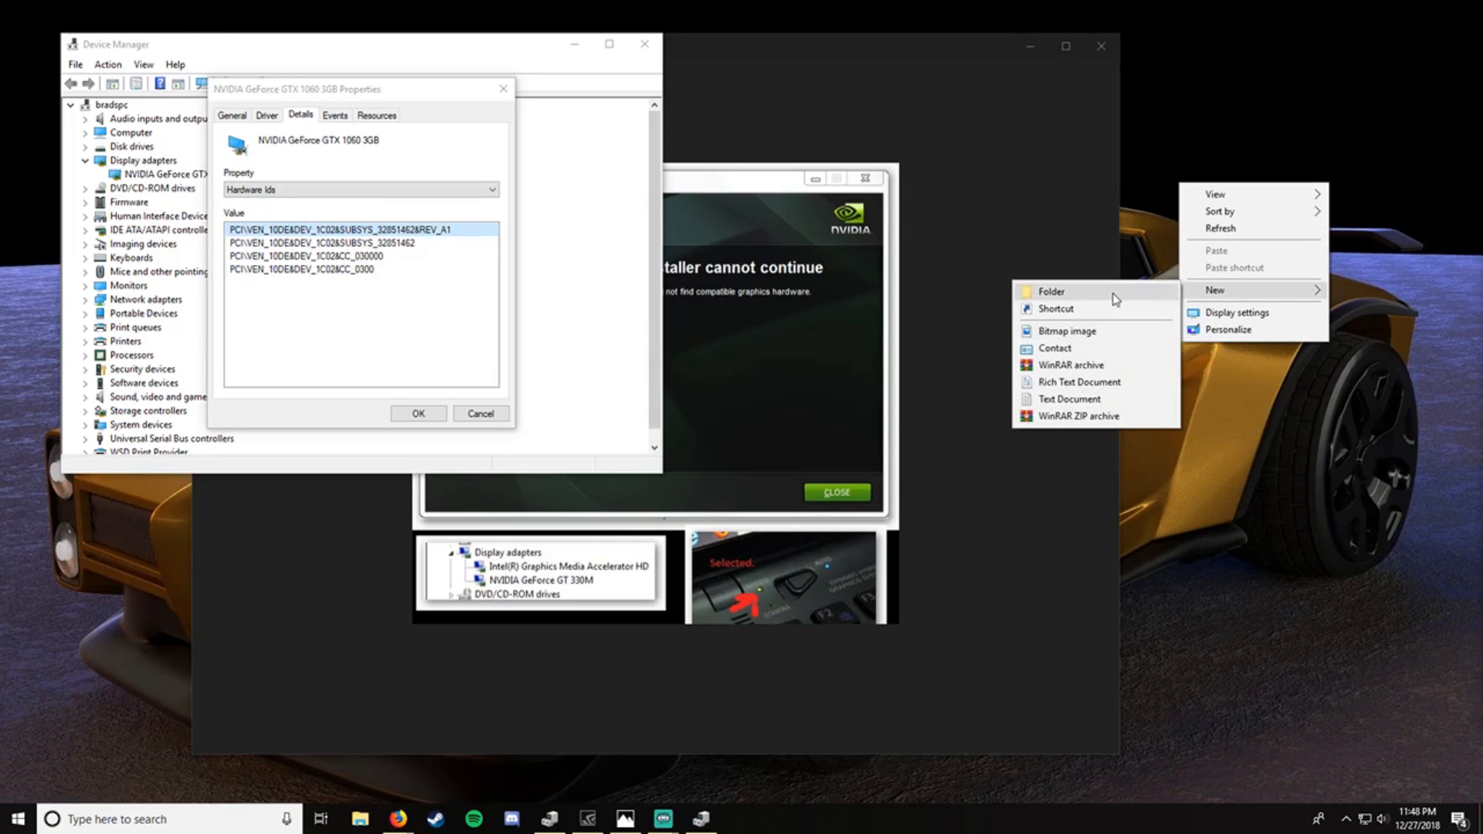
pyautogui.click(1097, 398)
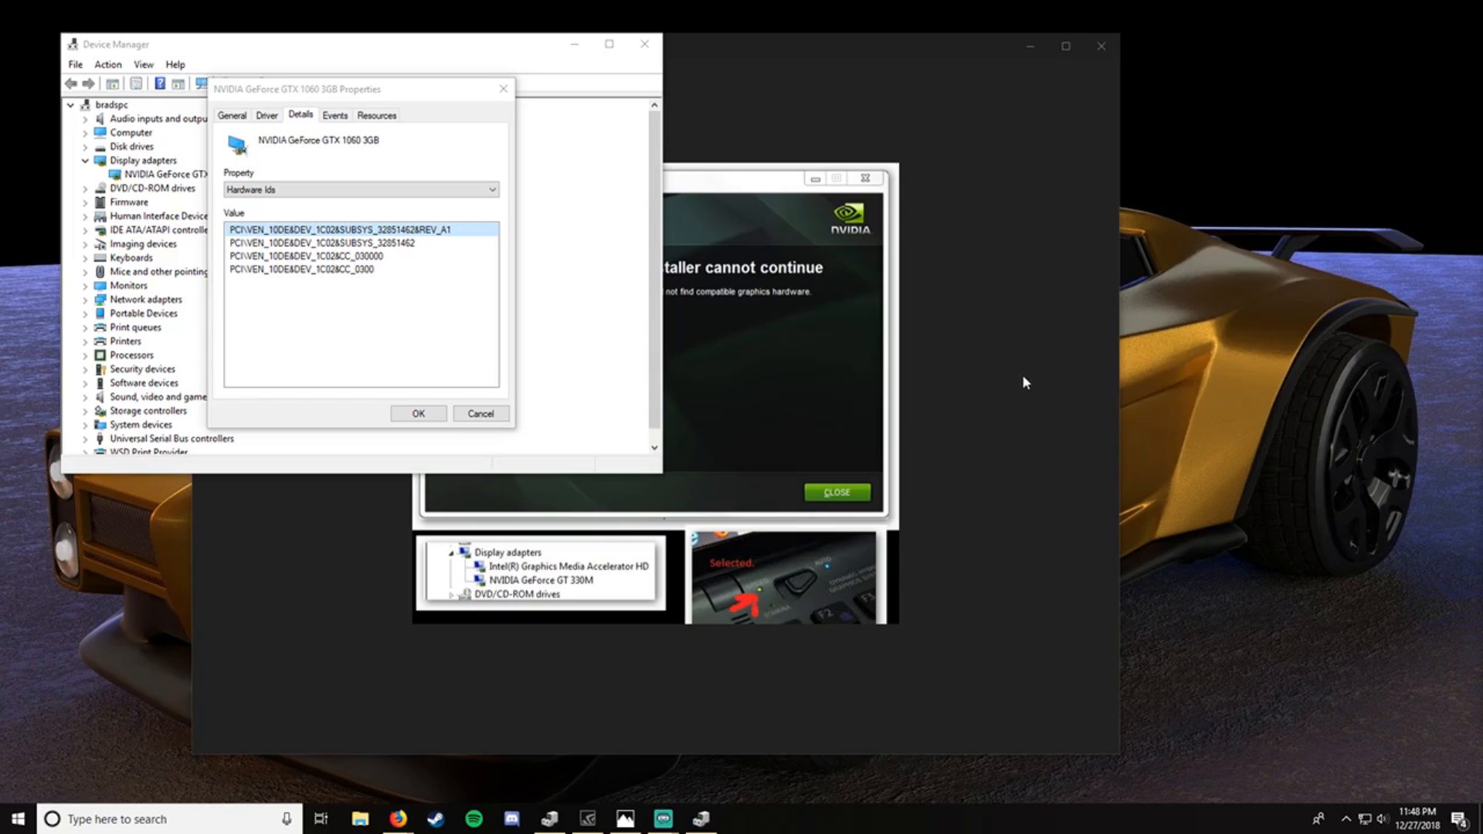
# Copy the first hardware ID of the graphics card into a blank Notepad document and minimize it
pyautogui.rightClick(236, 231)
pyautogui.click(272, 236)
pyautogui.moveTo(622, 823)
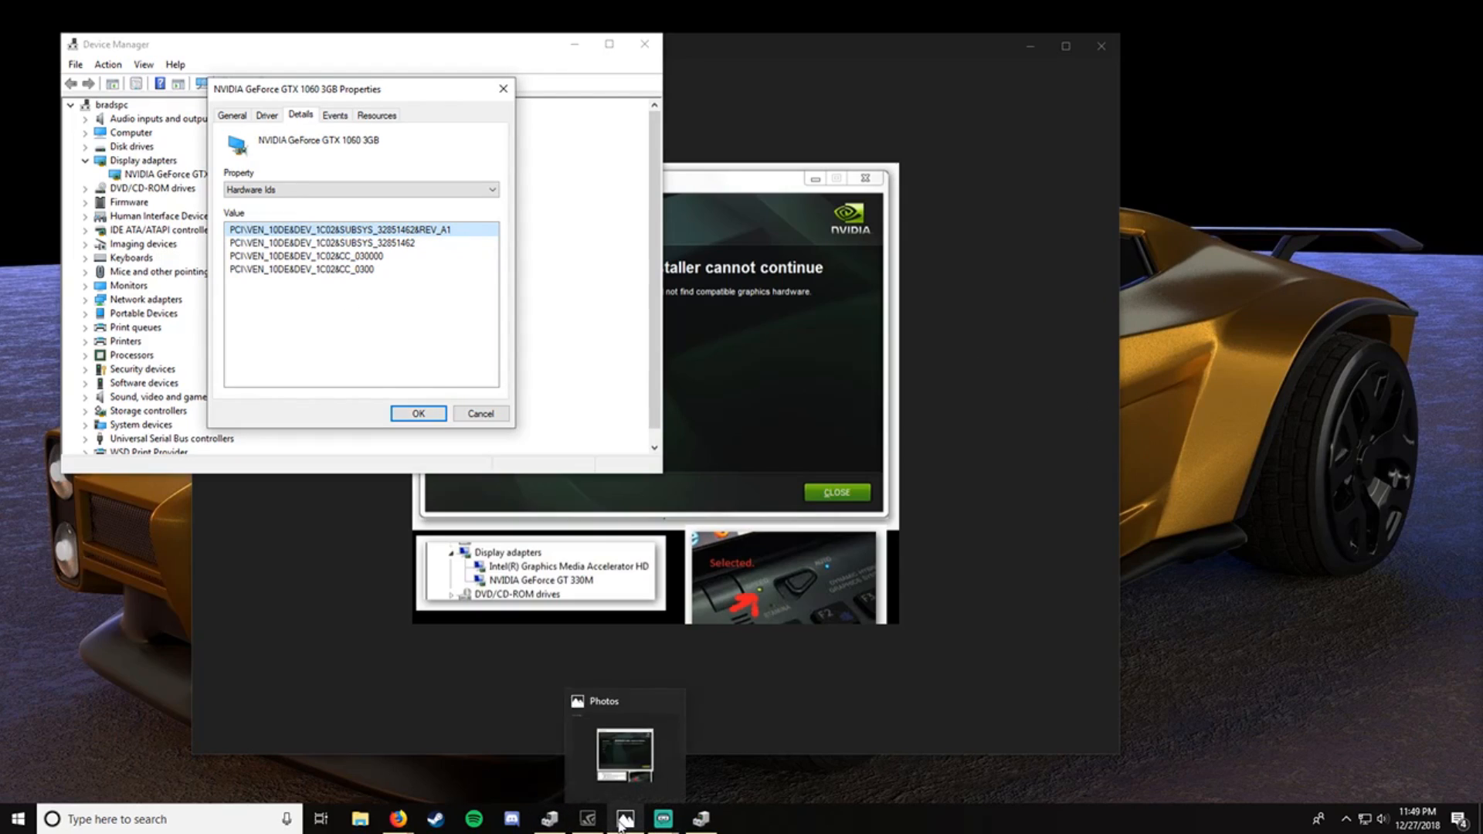
pyautogui.hotkey('ctrl', 'alt', 'n')
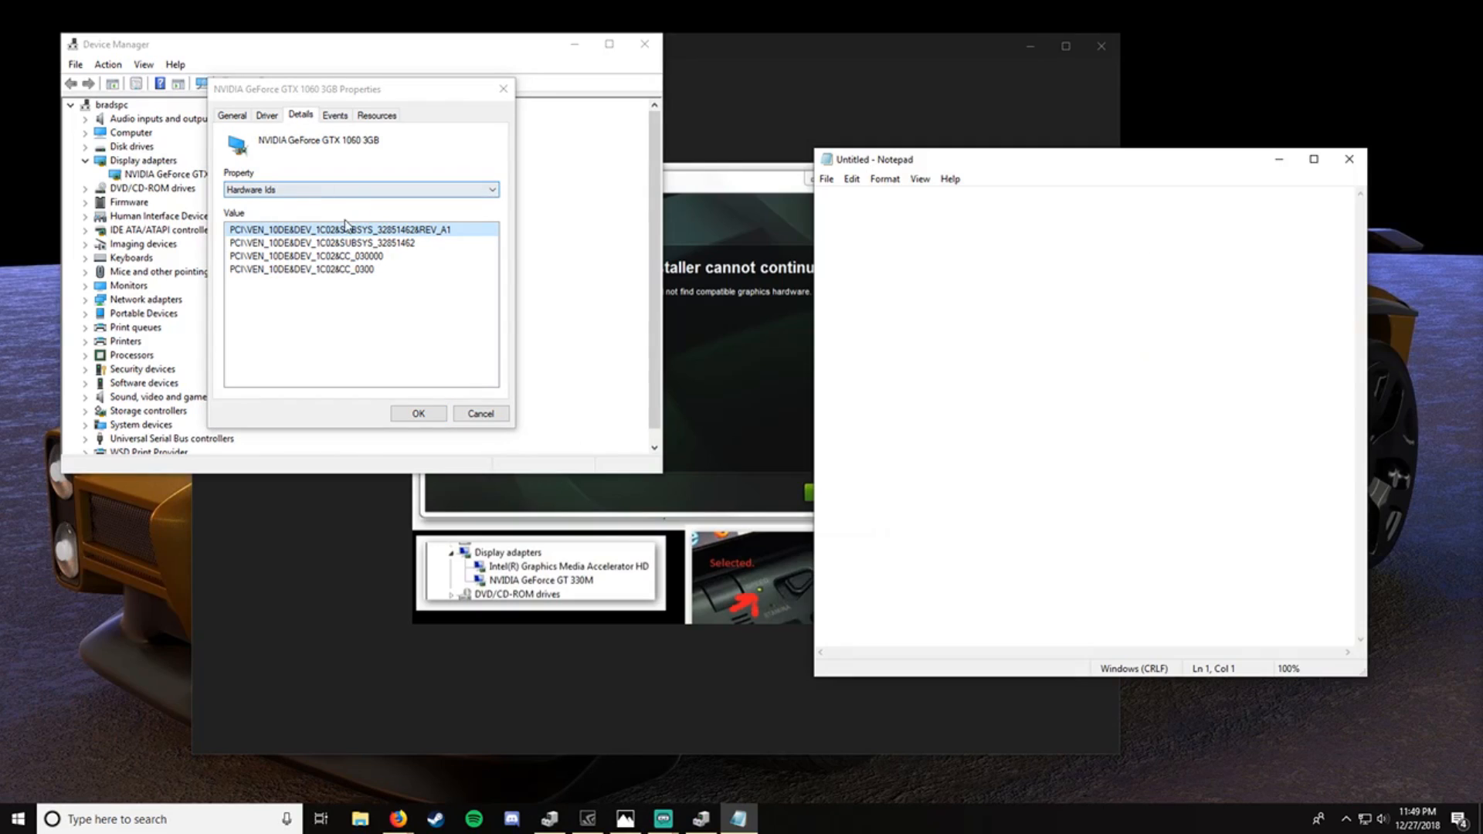
pyautogui.rightClick(355, 235)
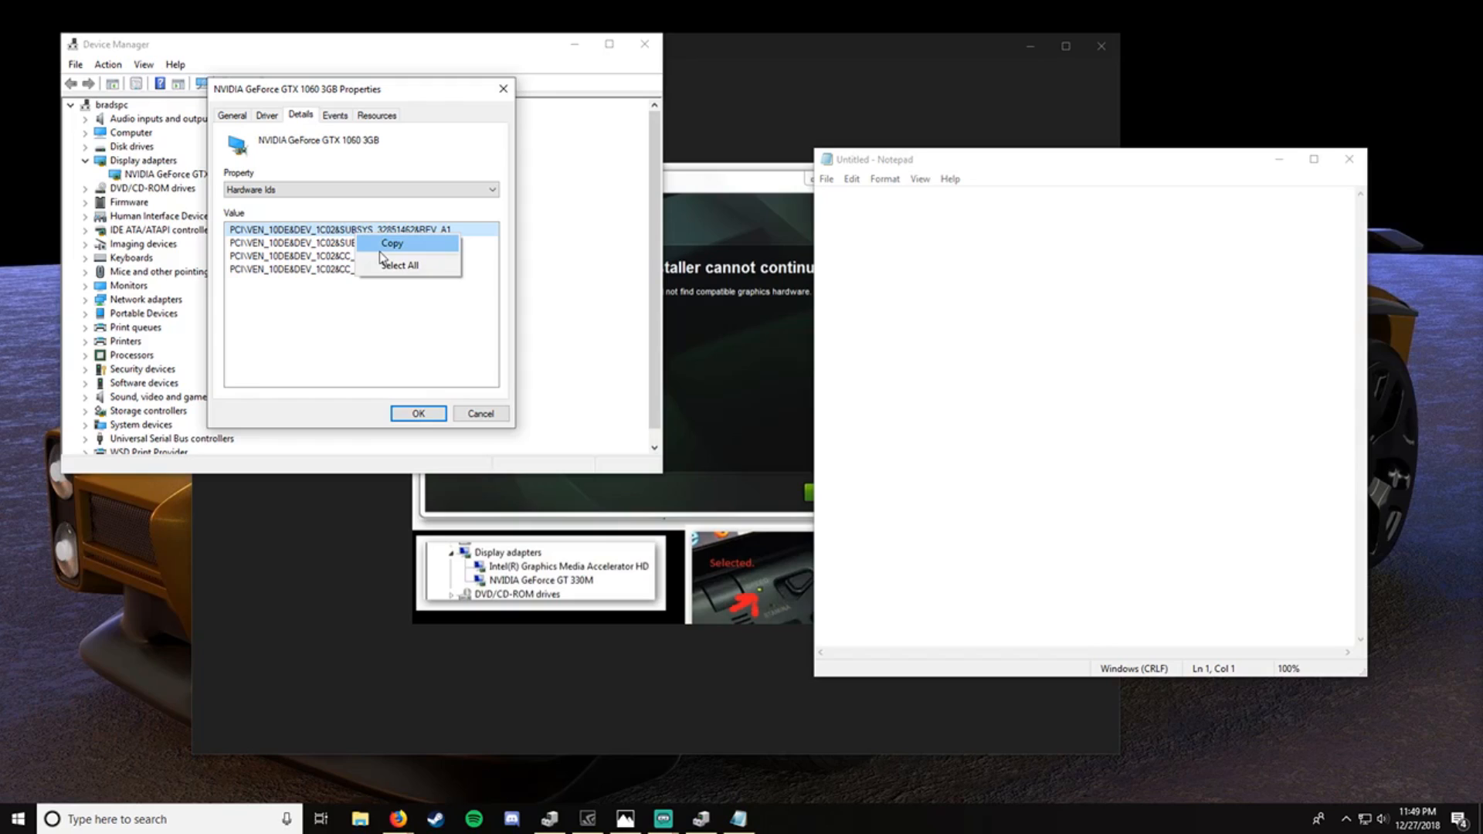
pyautogui.click(381, 249)
pyautogui.click(1012, 244)
pyautogui.hotkey('ctrl', 'v')
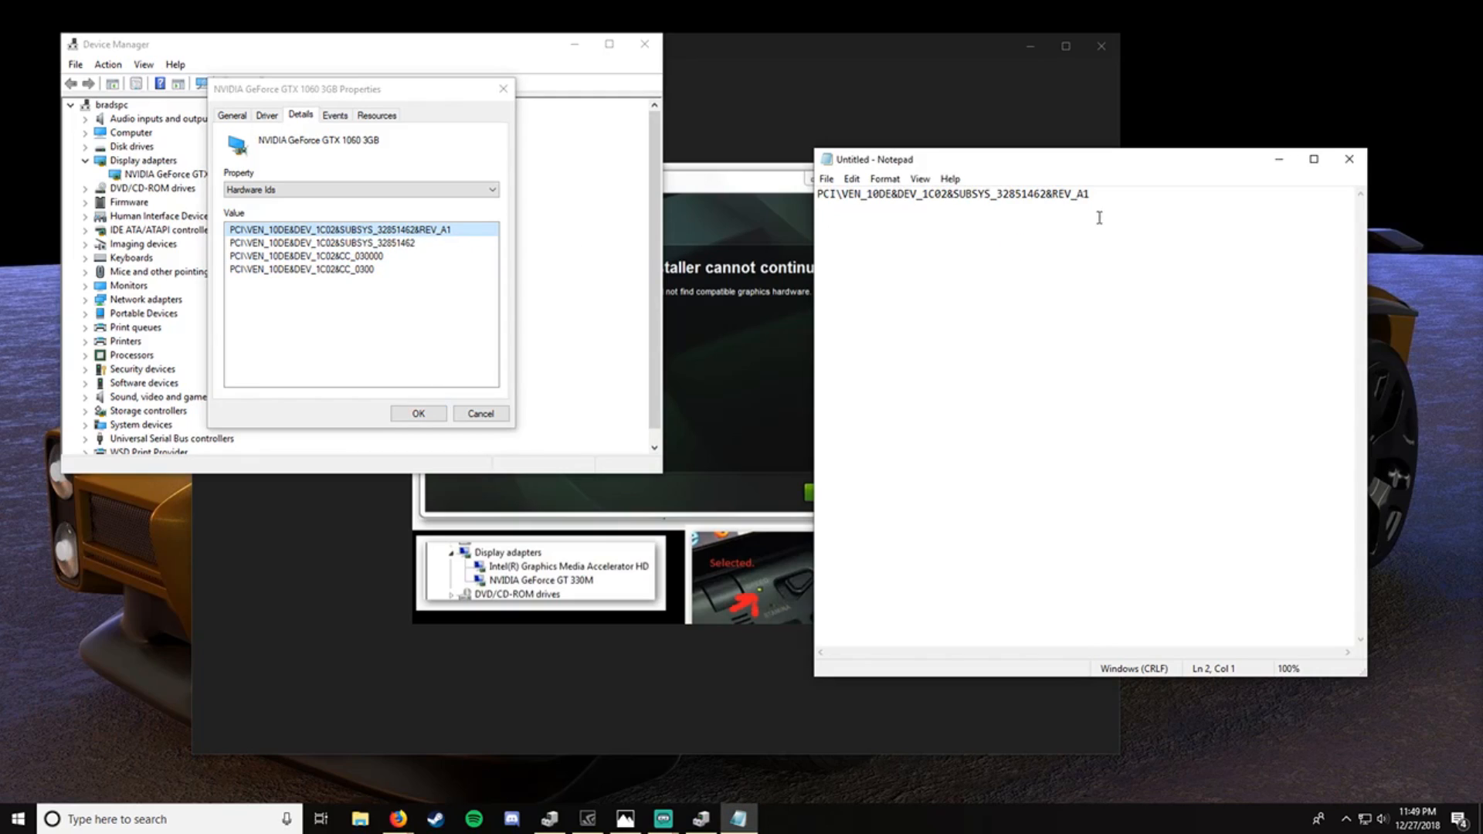
pyautogui.press('BackSpace')
pyautogui.click(1275, 164)
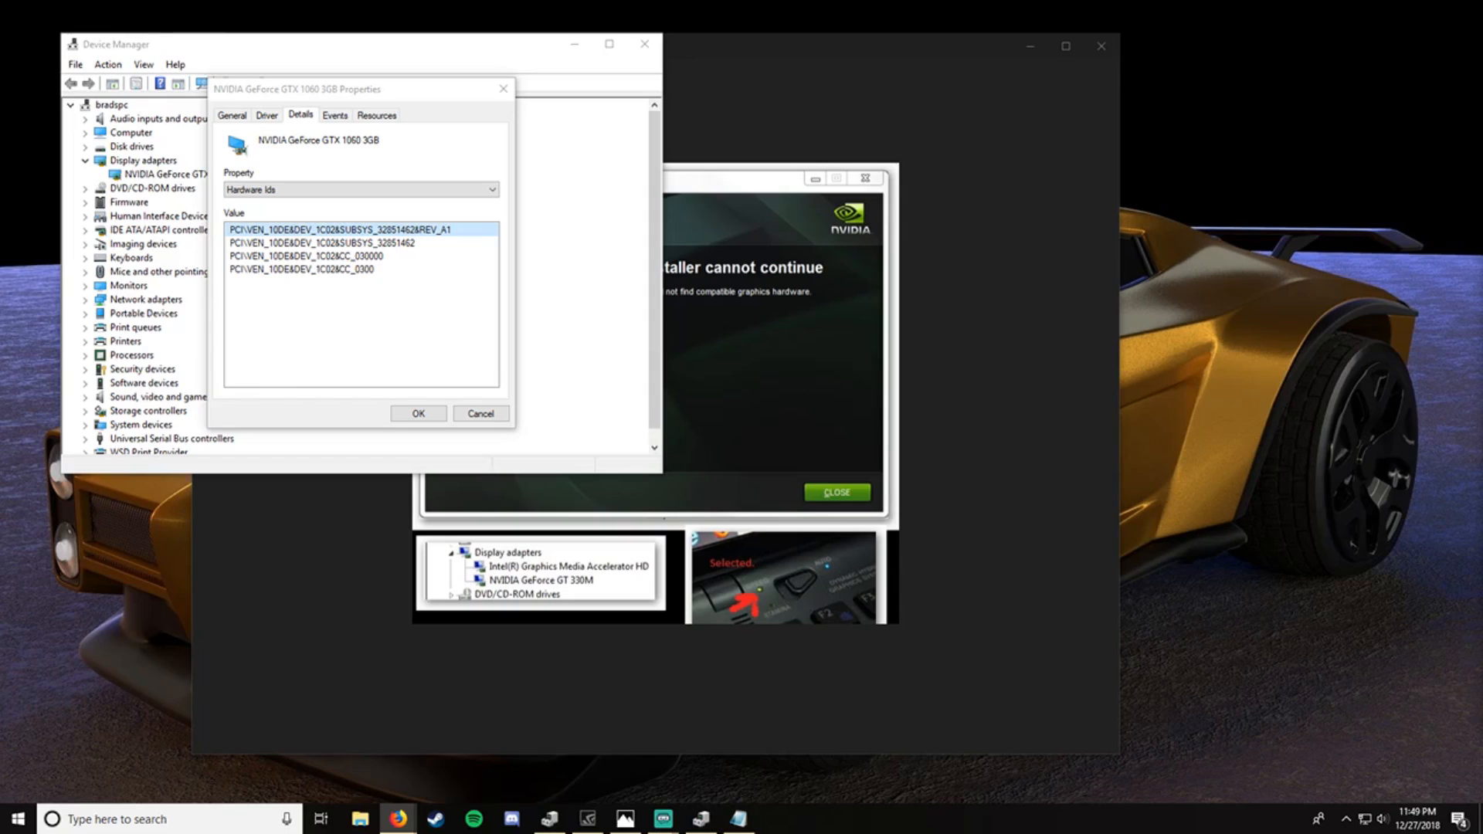
# Run the NVIDIA Display Driver 417.35 package and extract its files to C:\NVIDIA\DisplayDriver\417.35\Win10_64\International
pyautogui.click(1019, 317)
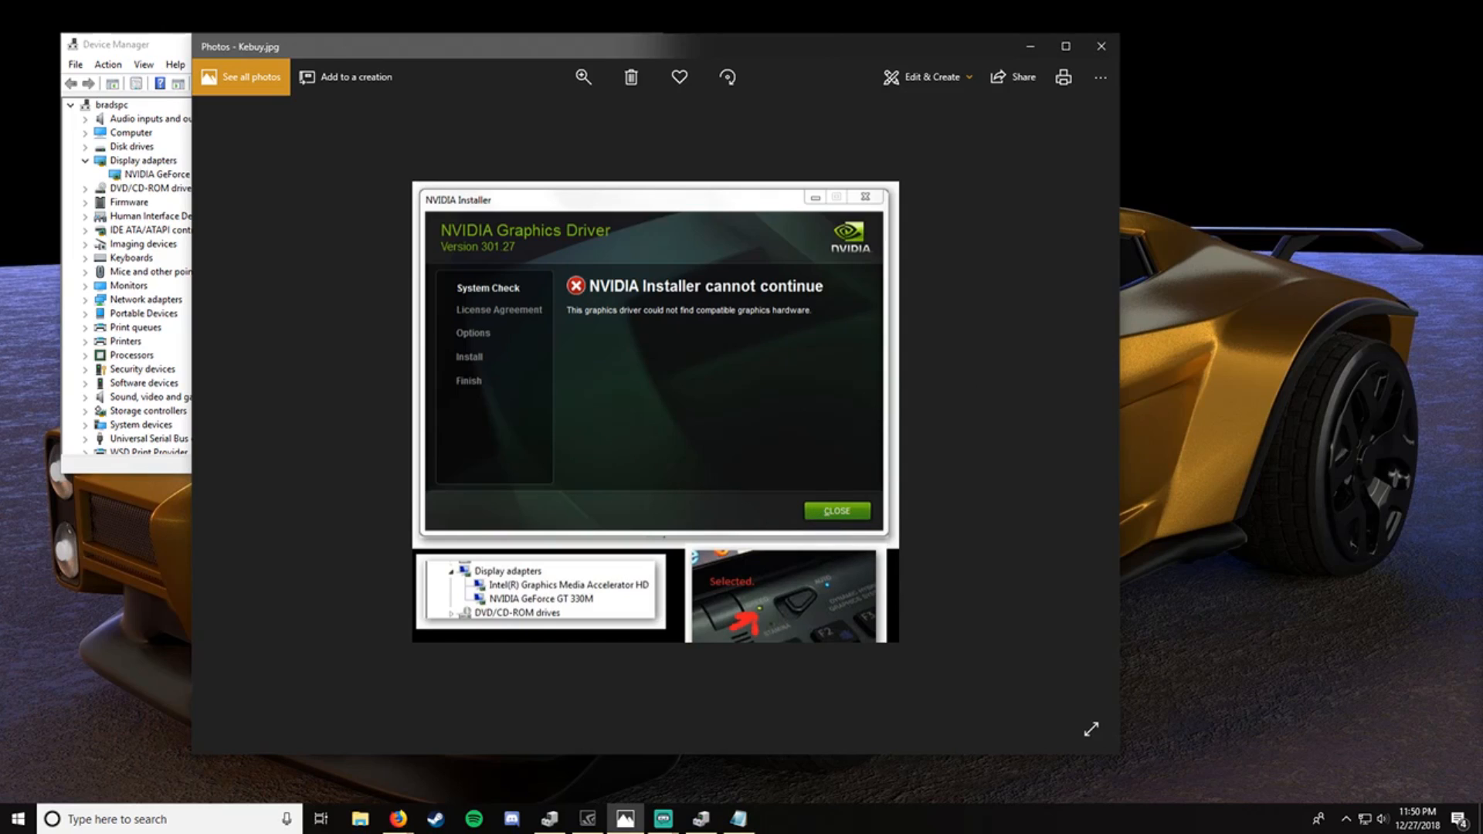
pyautogui.click(360, 820)
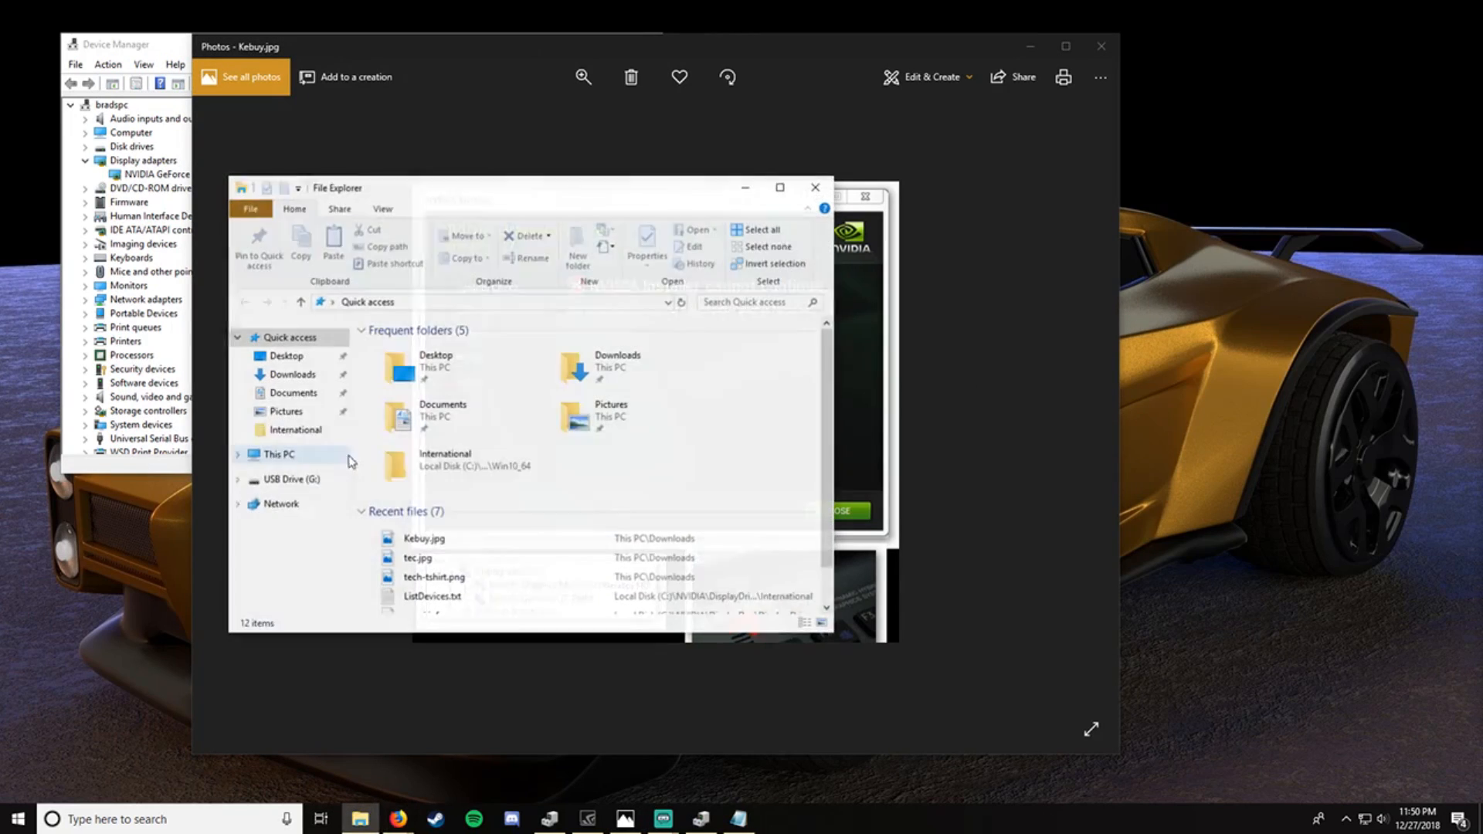
pyautogui.moveTo(531, 196); pyautogui.dragTo(1482, 82)
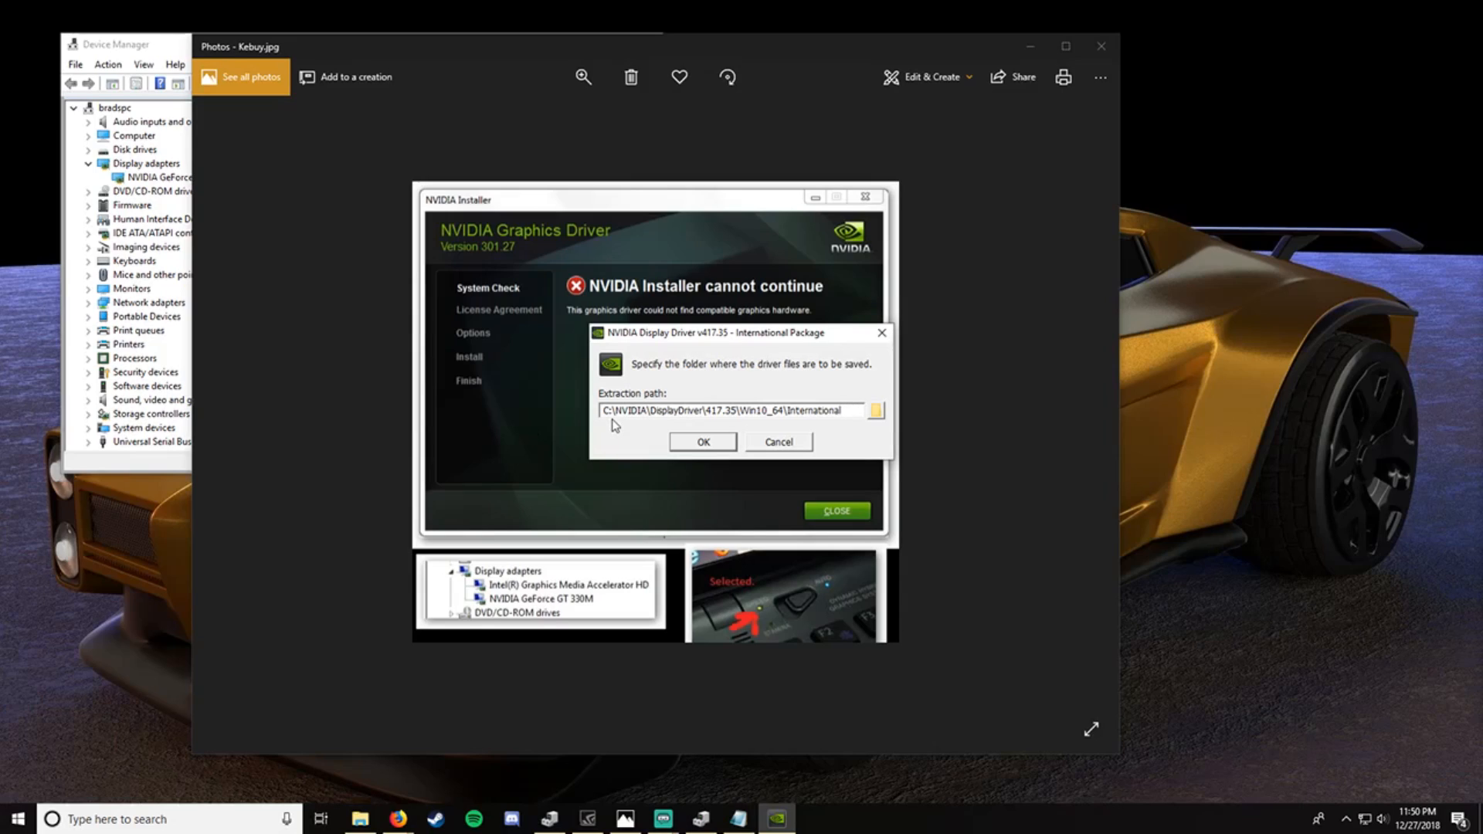
pyautogui.moveTo(605, 410); pyautogui.dragTo(885, 409)
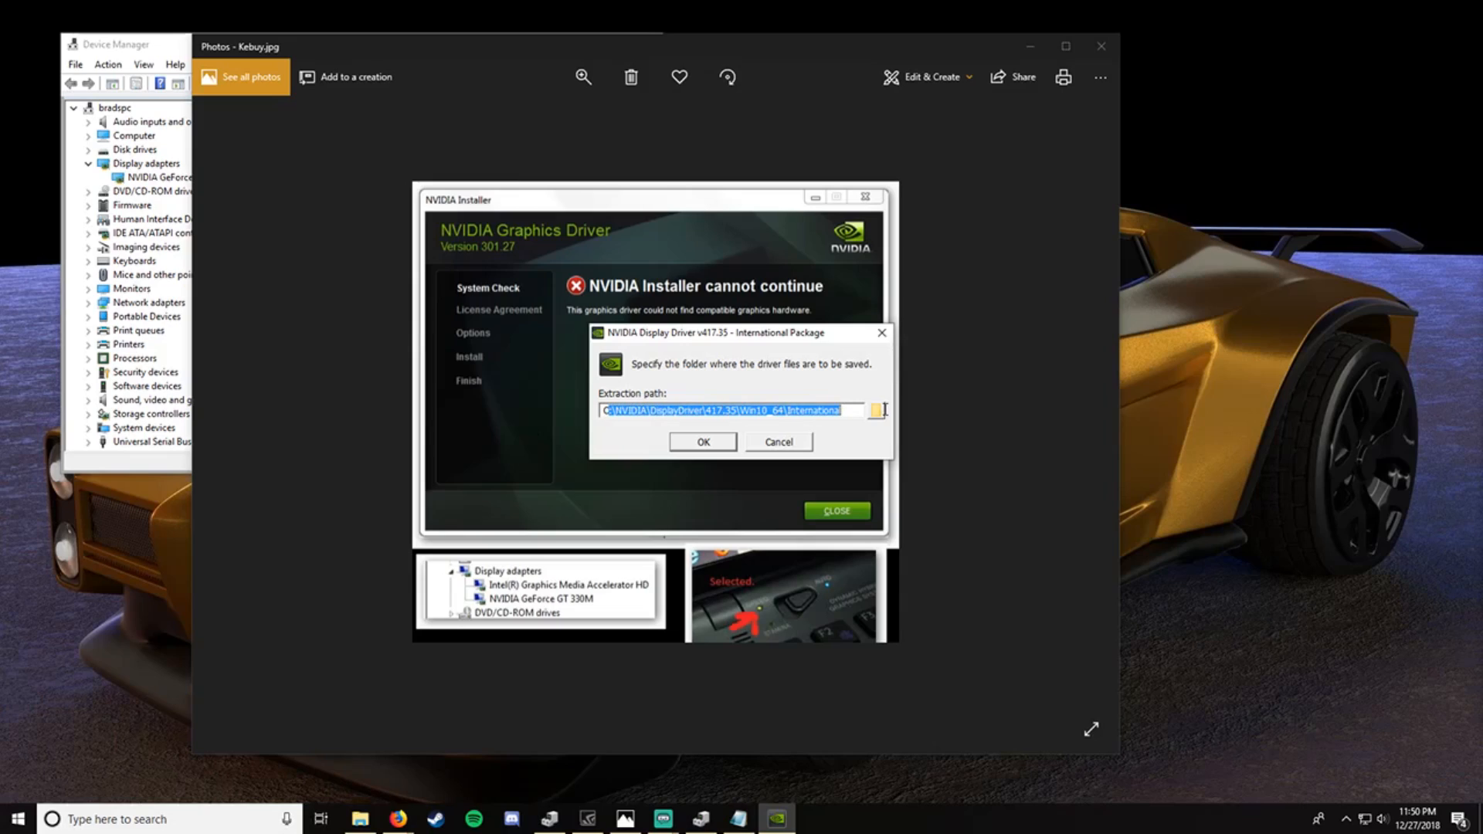
pyautogui.click(838, 410)
pyautogui.moveTo(849, 410)
pyautogui.mouseDown()
pyautogui.moveTo(628, 398)
pyautogui.moveTo(604, 413)
pyautogui.moveTo(842, 422)
pyautogui.mouseUp()
pyautogui.click(821, 411)
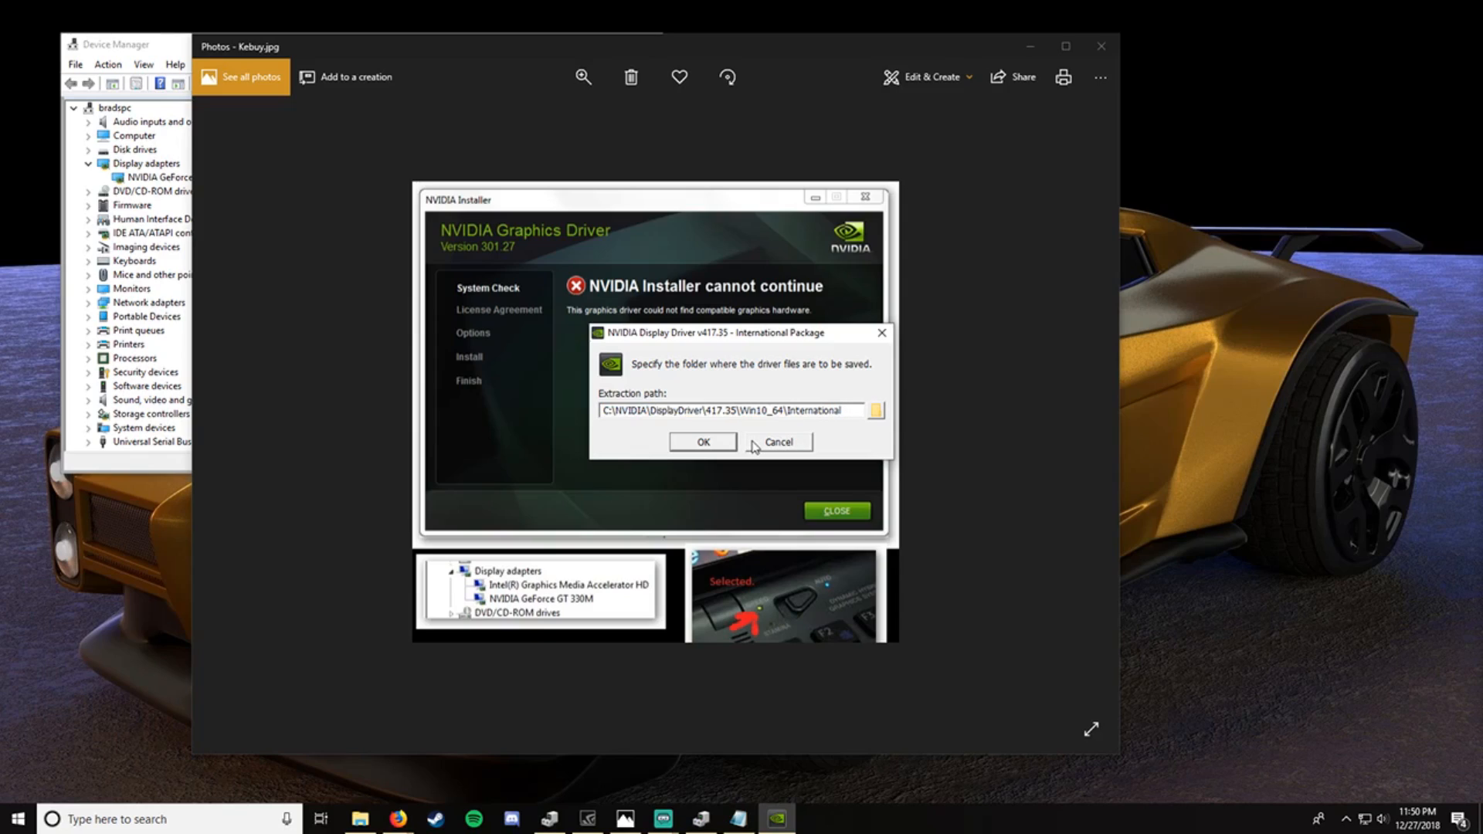
pyautogui.click(718, 441)
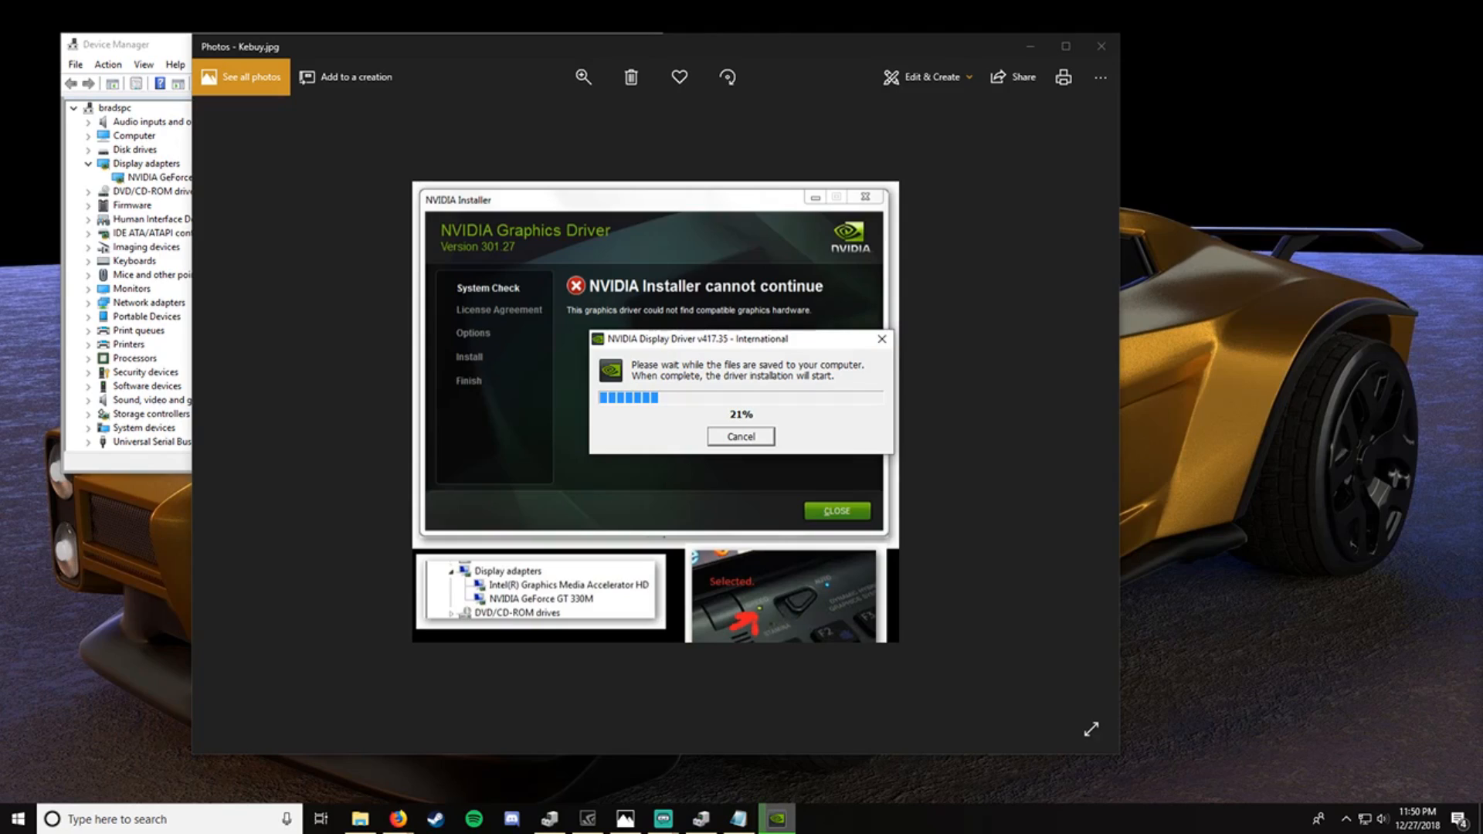
# Move the NVIDIA installer aside and open C:\NVIDIA\DisplayDriver\417.35\Win10_64\International\Display.Driver in File Explorer
pyautogui.hotkey('alt', 'Tab')
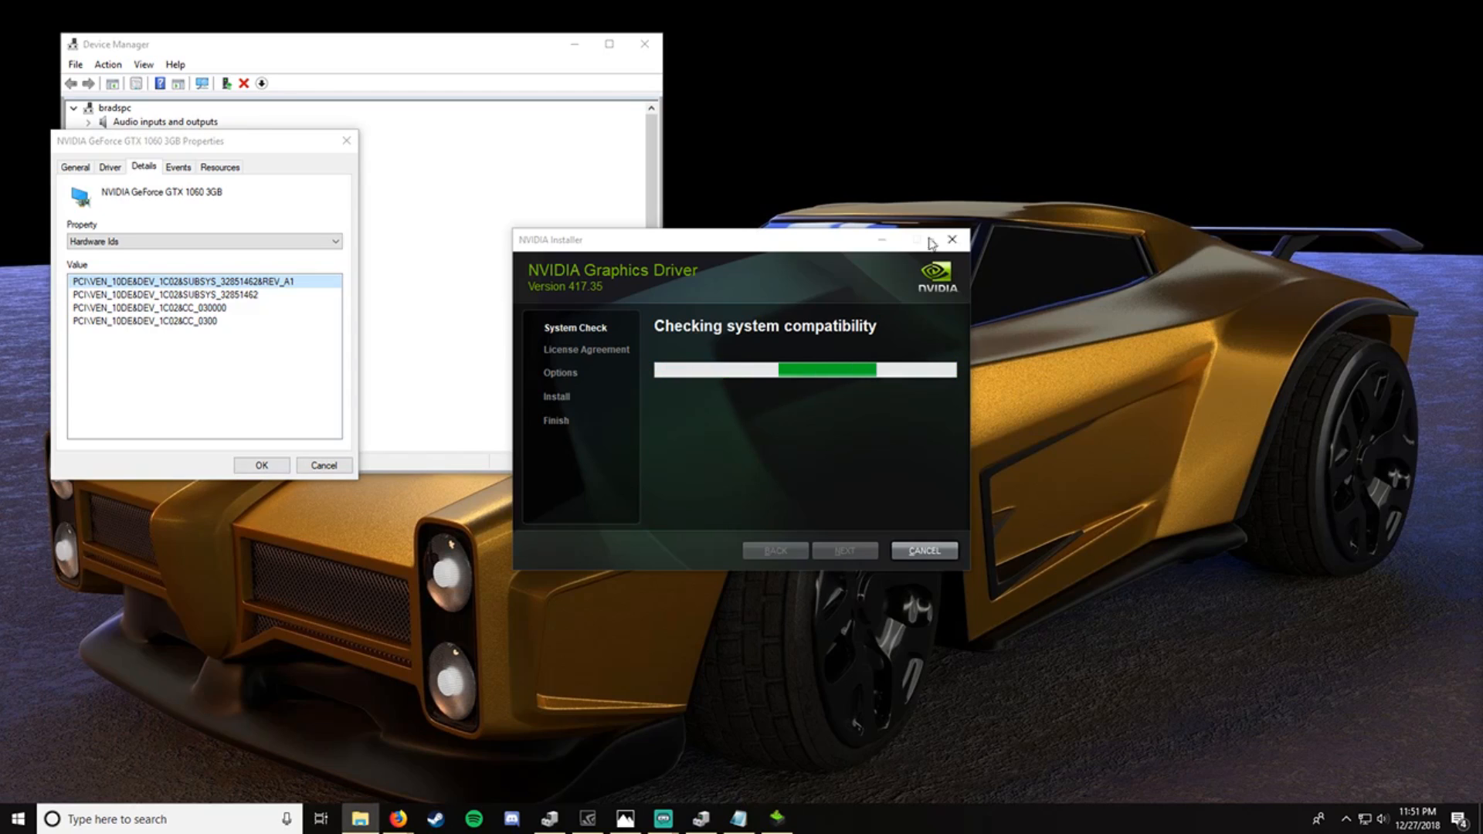
pyautogui.moveTo(813, 249); pyautogui.dragTo(345, 455)
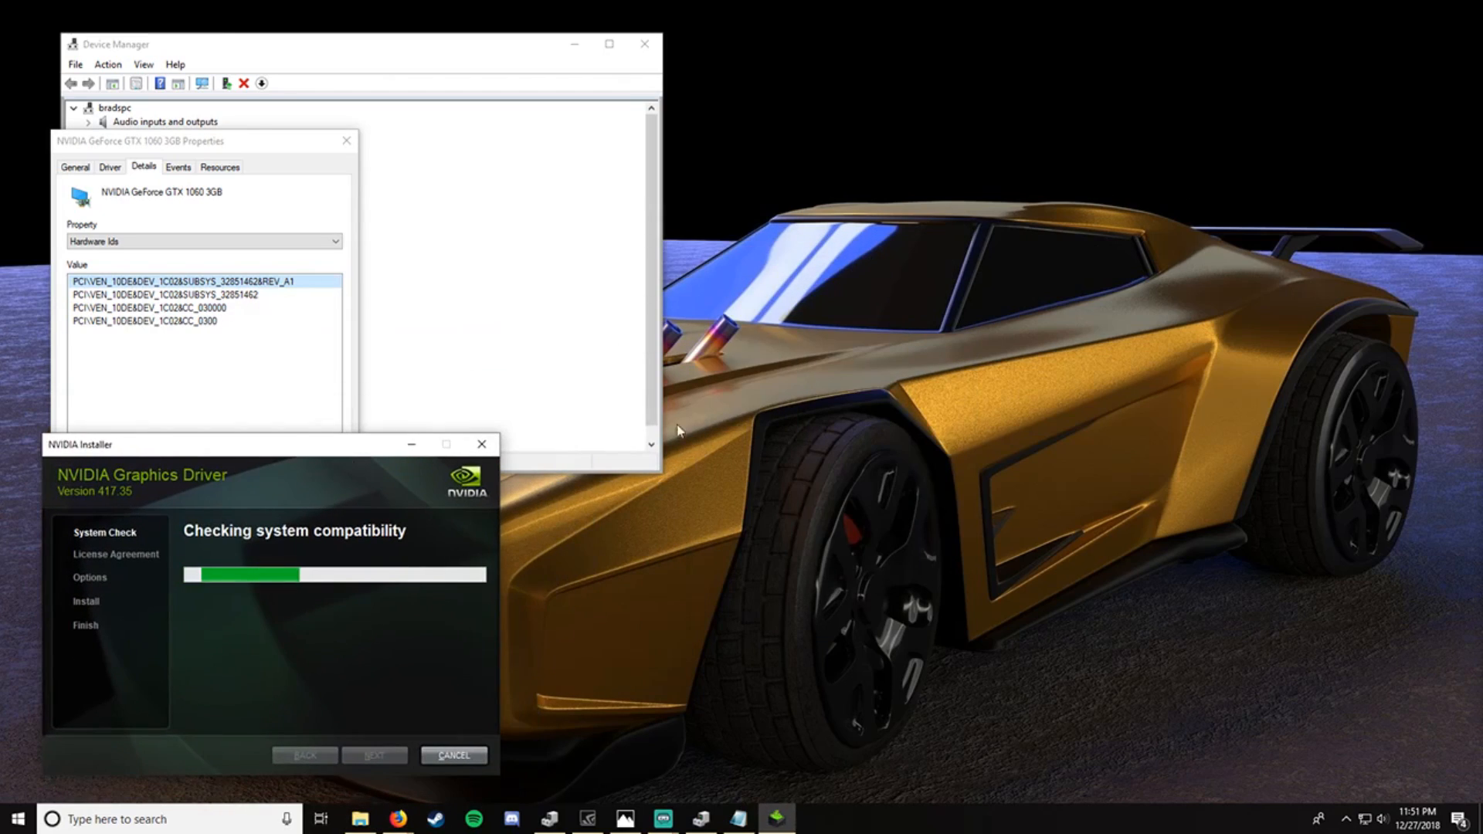
pyautogui.moveTo(1482, 168); pyautogui.dragTo(960, 96)
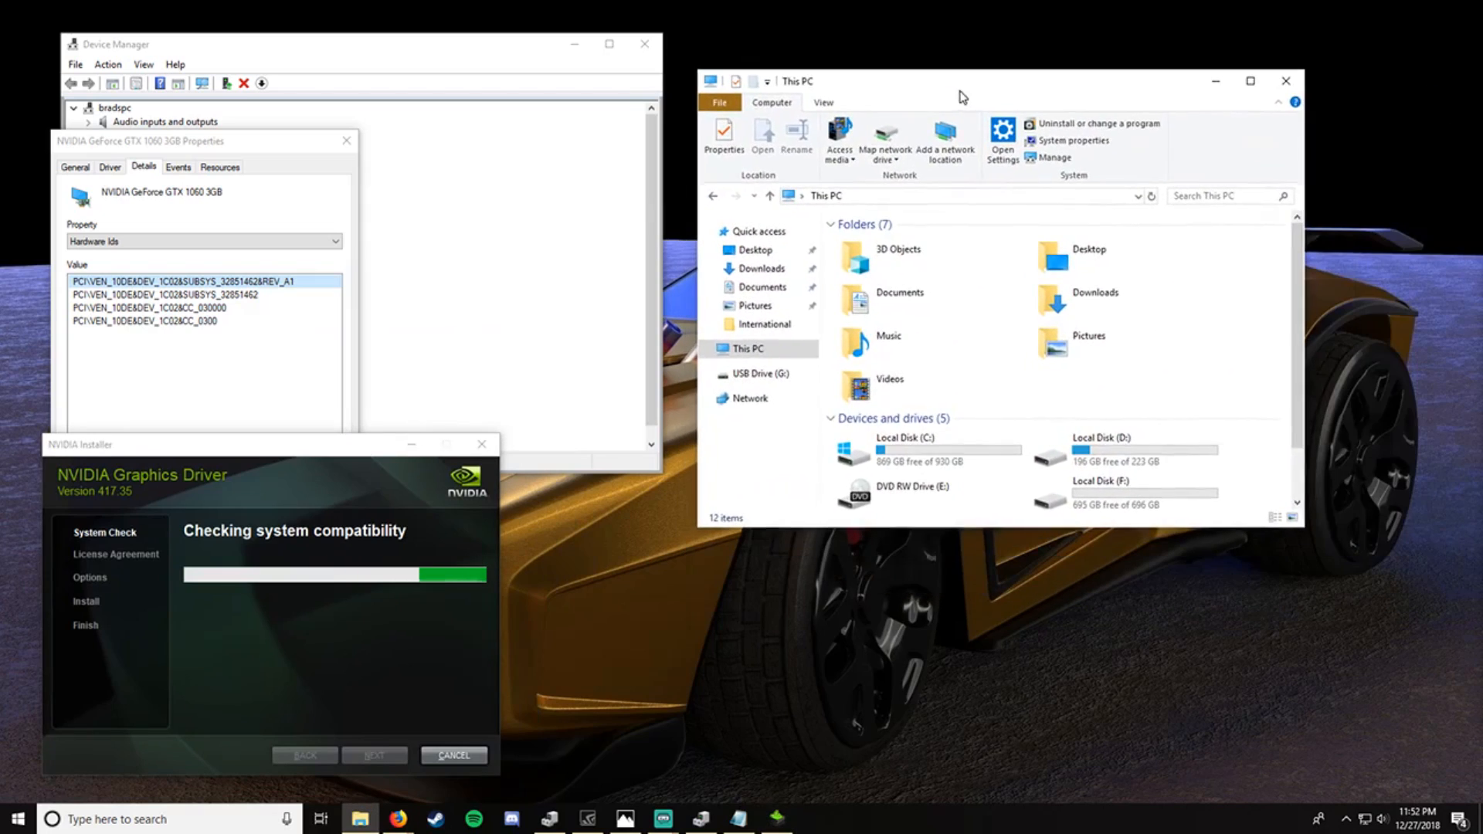
pyautogui.doubleClick(985, 449)
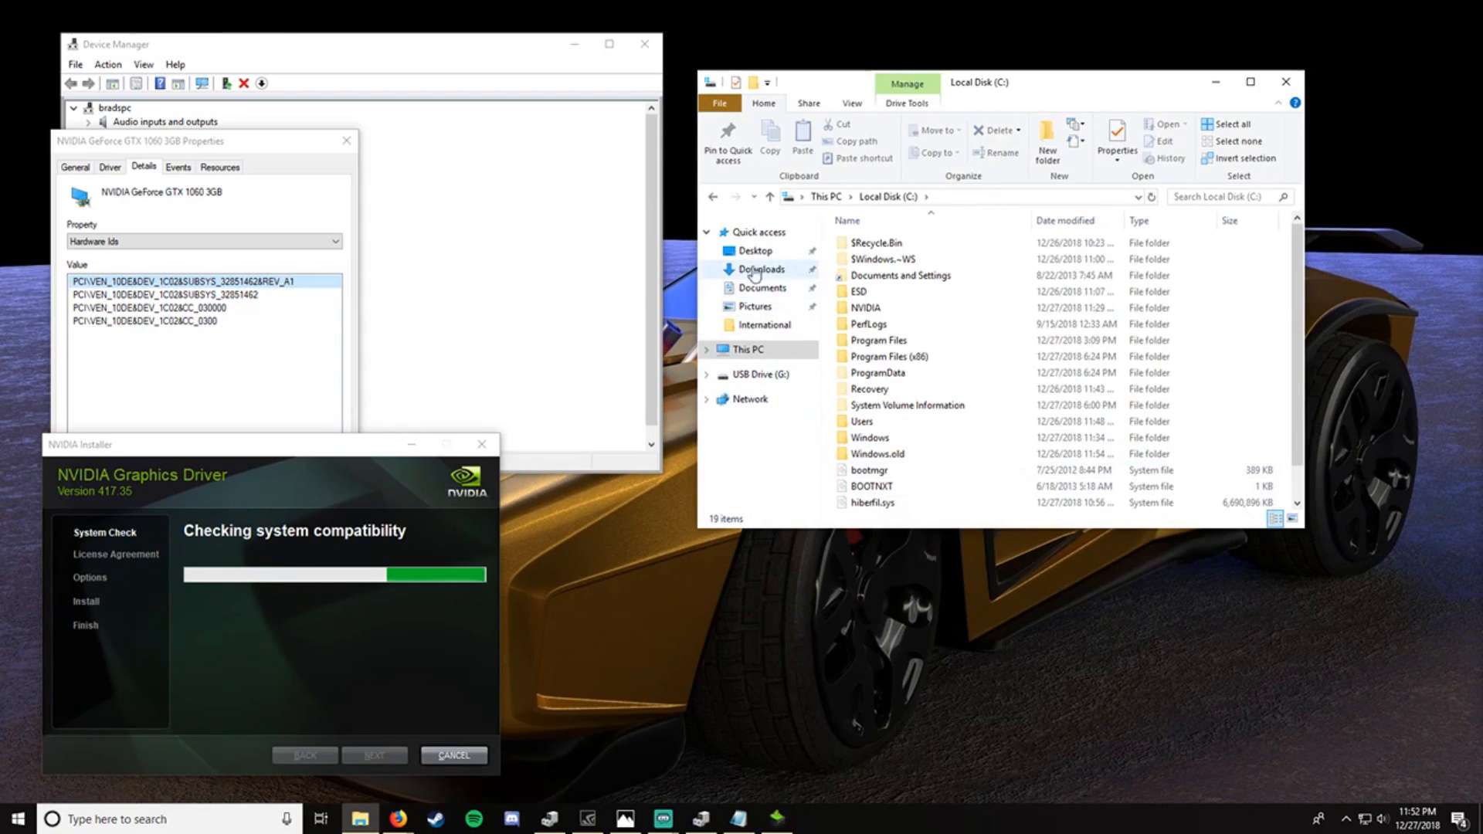
pyautogui.doubleClick(894, 310)
pyautogui.doubleClick(917, 244)
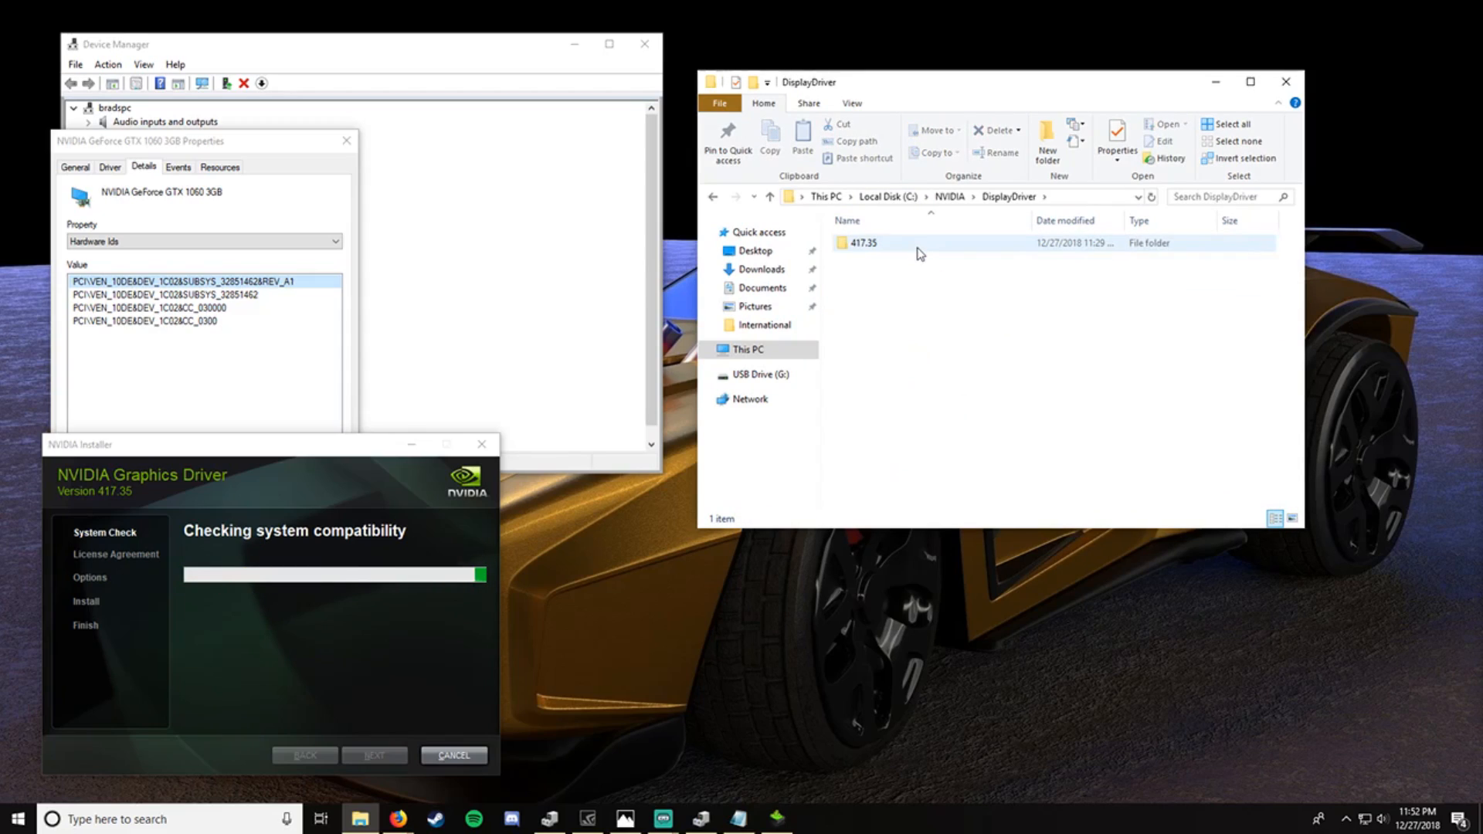
pyautogui.doubleClick(864, 242)
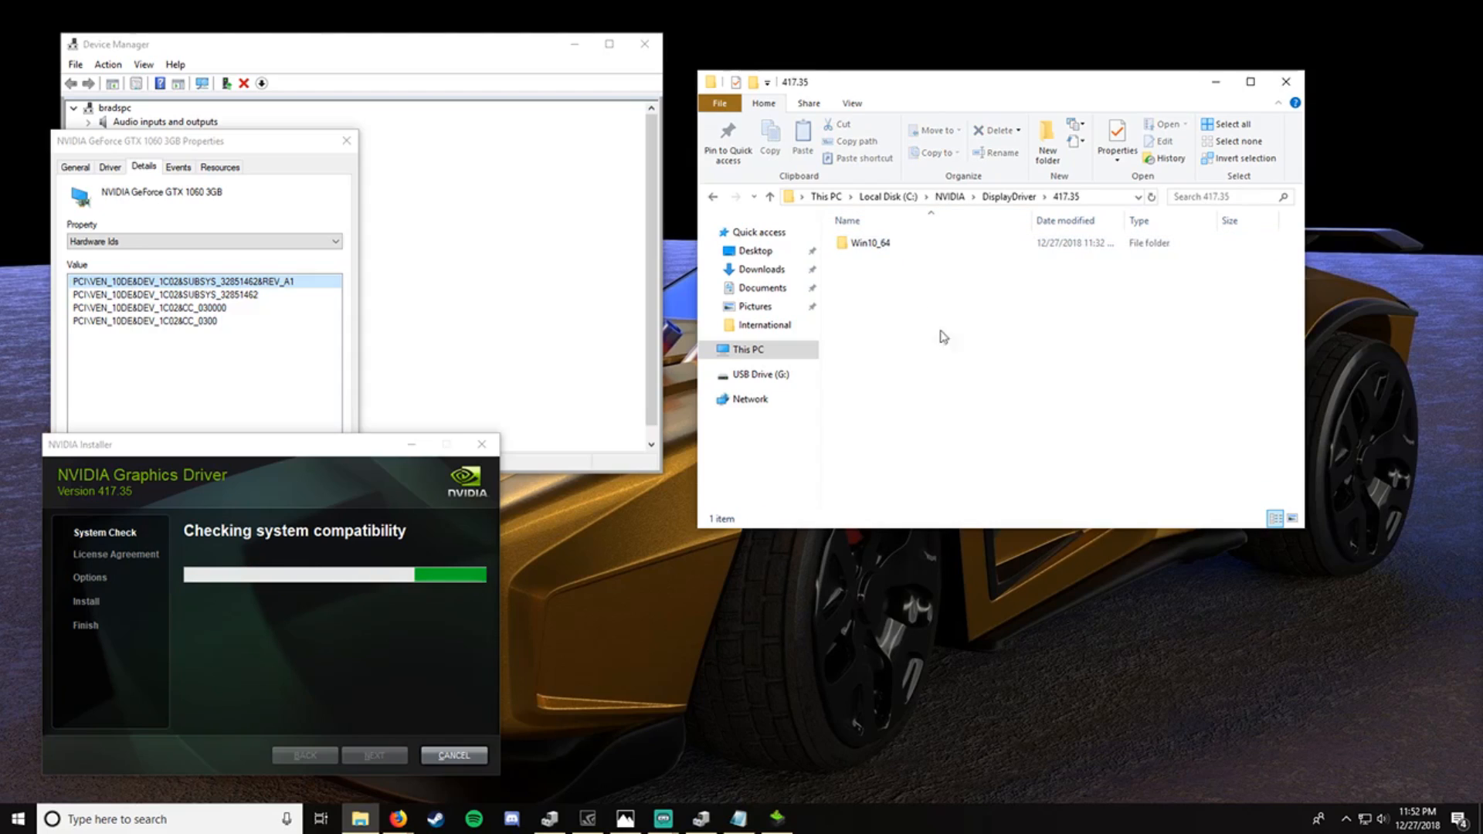
pyautogui.doubleClick(879, 249)
pyautogui.doubleClick(888, 242)
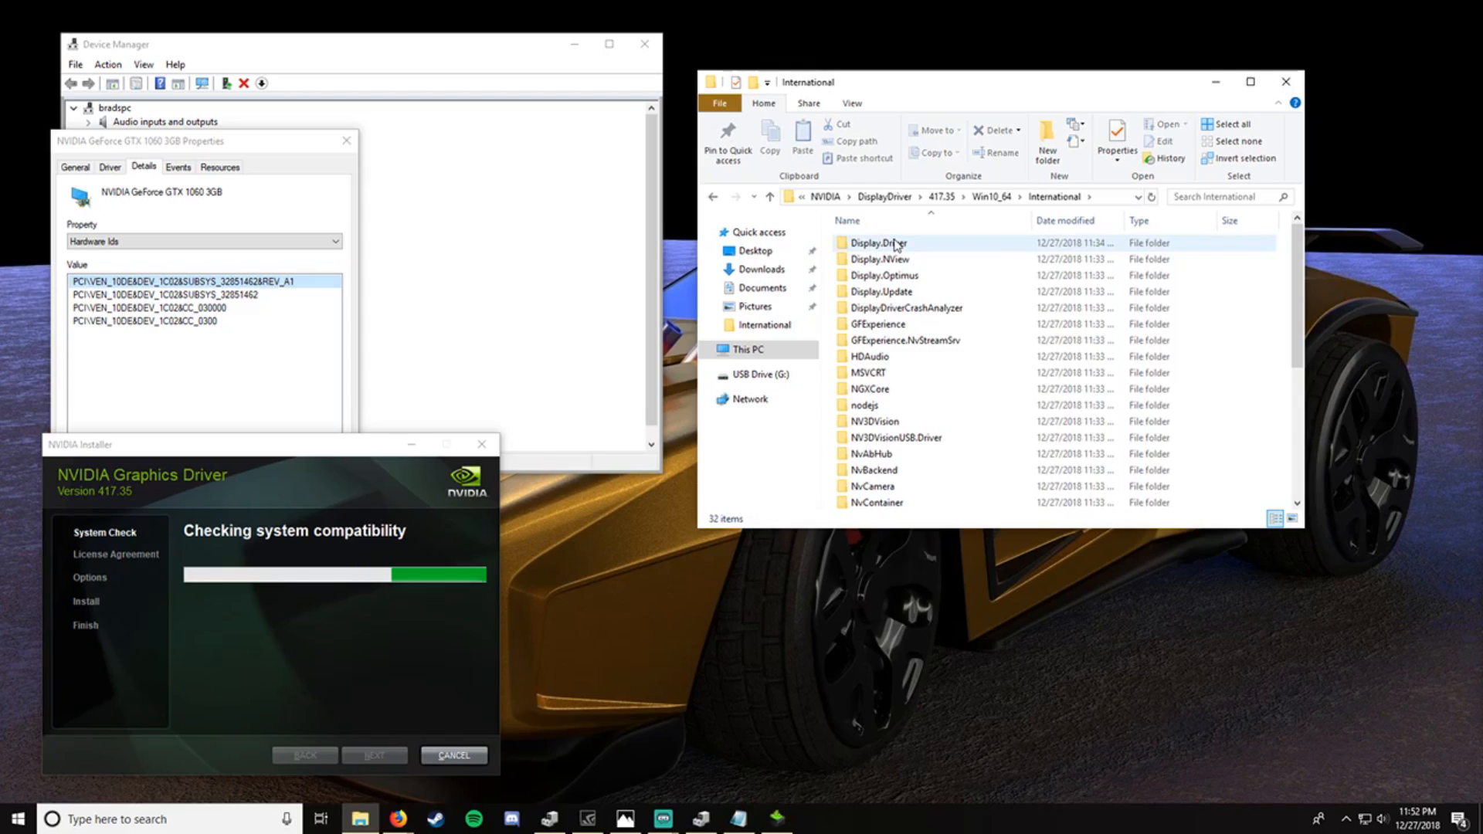
pyautogui.doubleClick(888, 242)
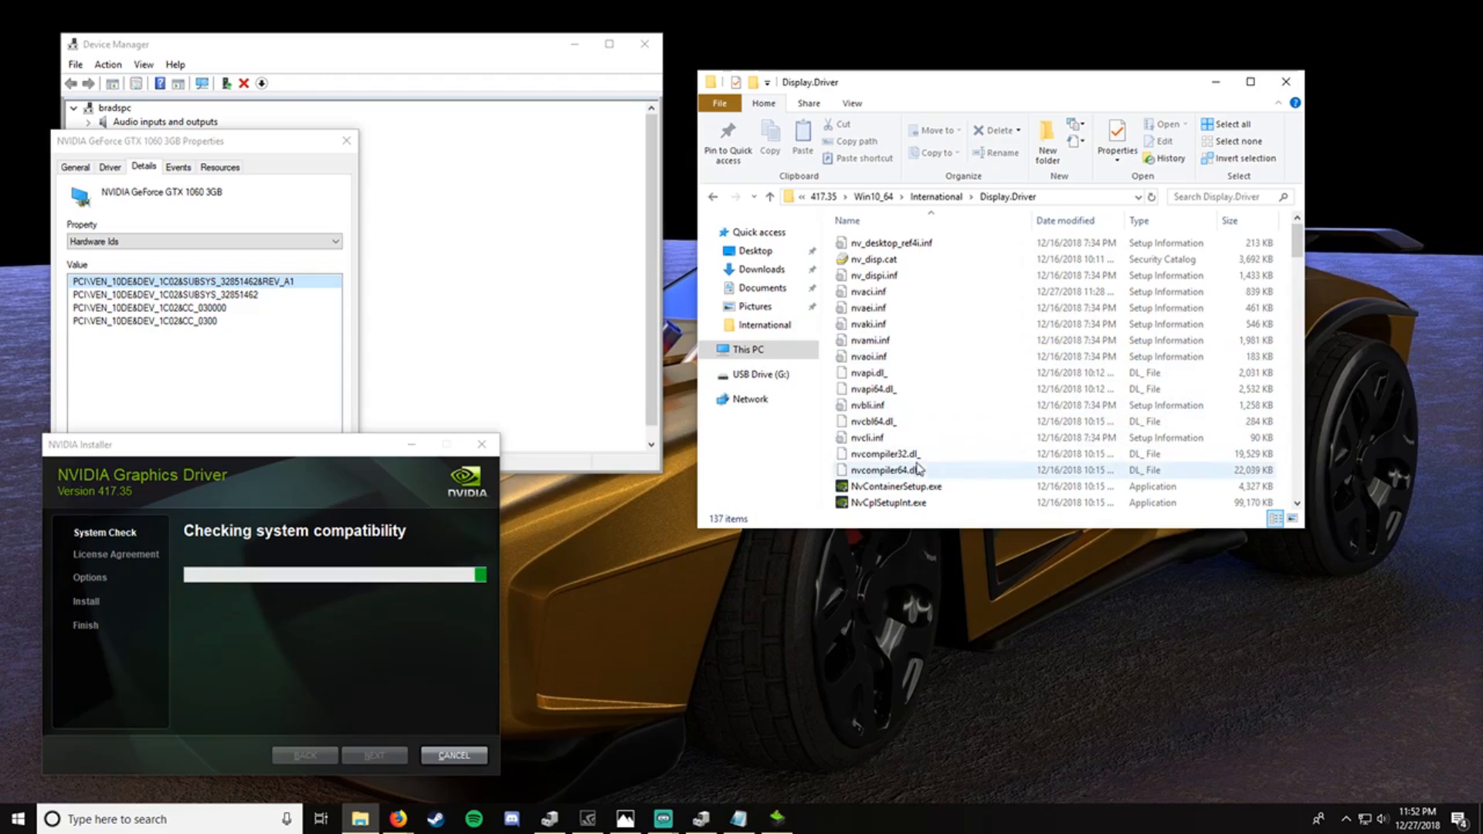
# Copy the nvaci.inf file from the Display.Driver folder to the desktop
pyautogui.click(871, 292)
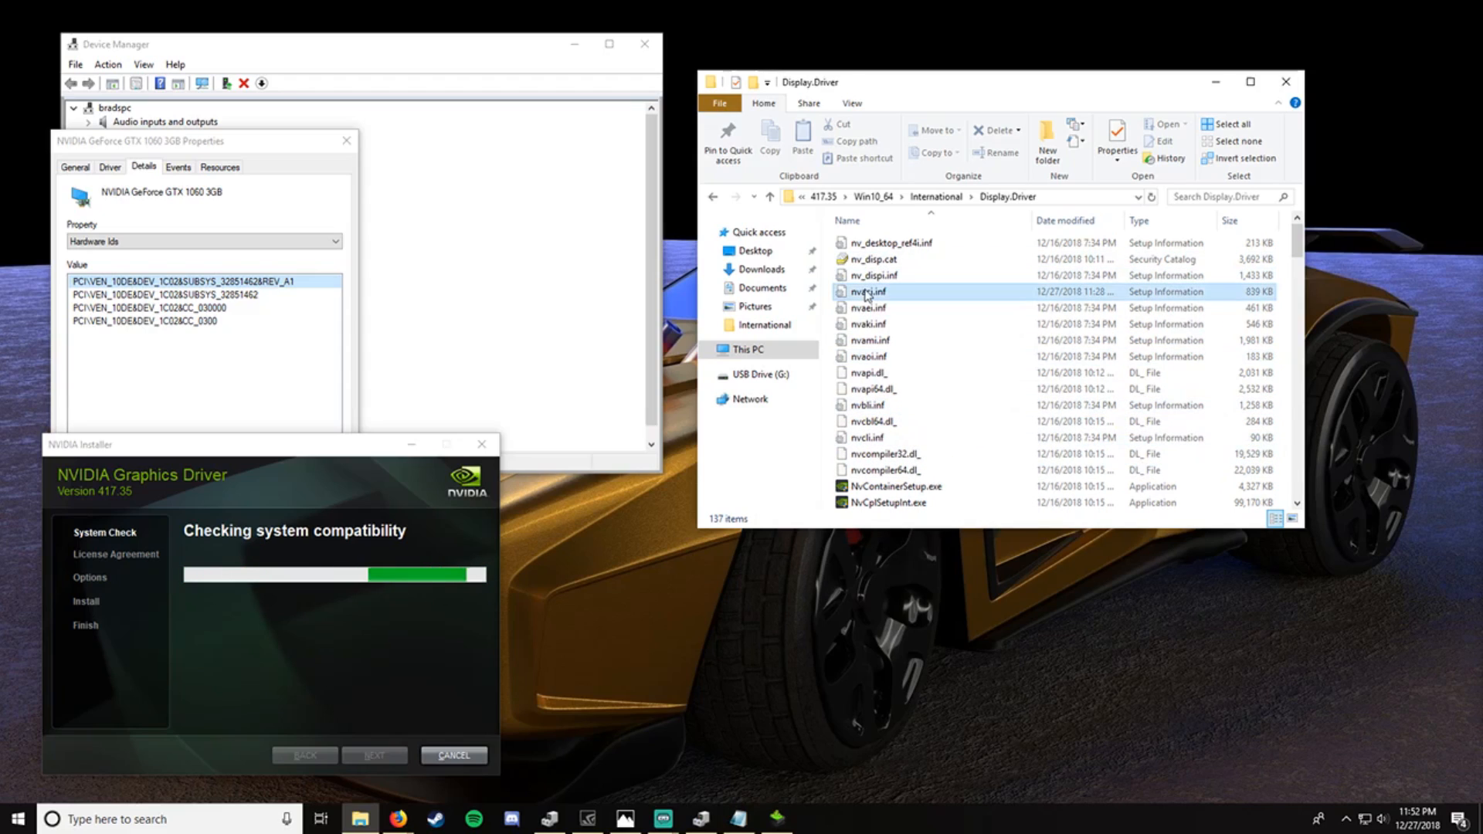
pyautogui.moveTo(996, 92); pyautogui.dragTo(1004, 33)
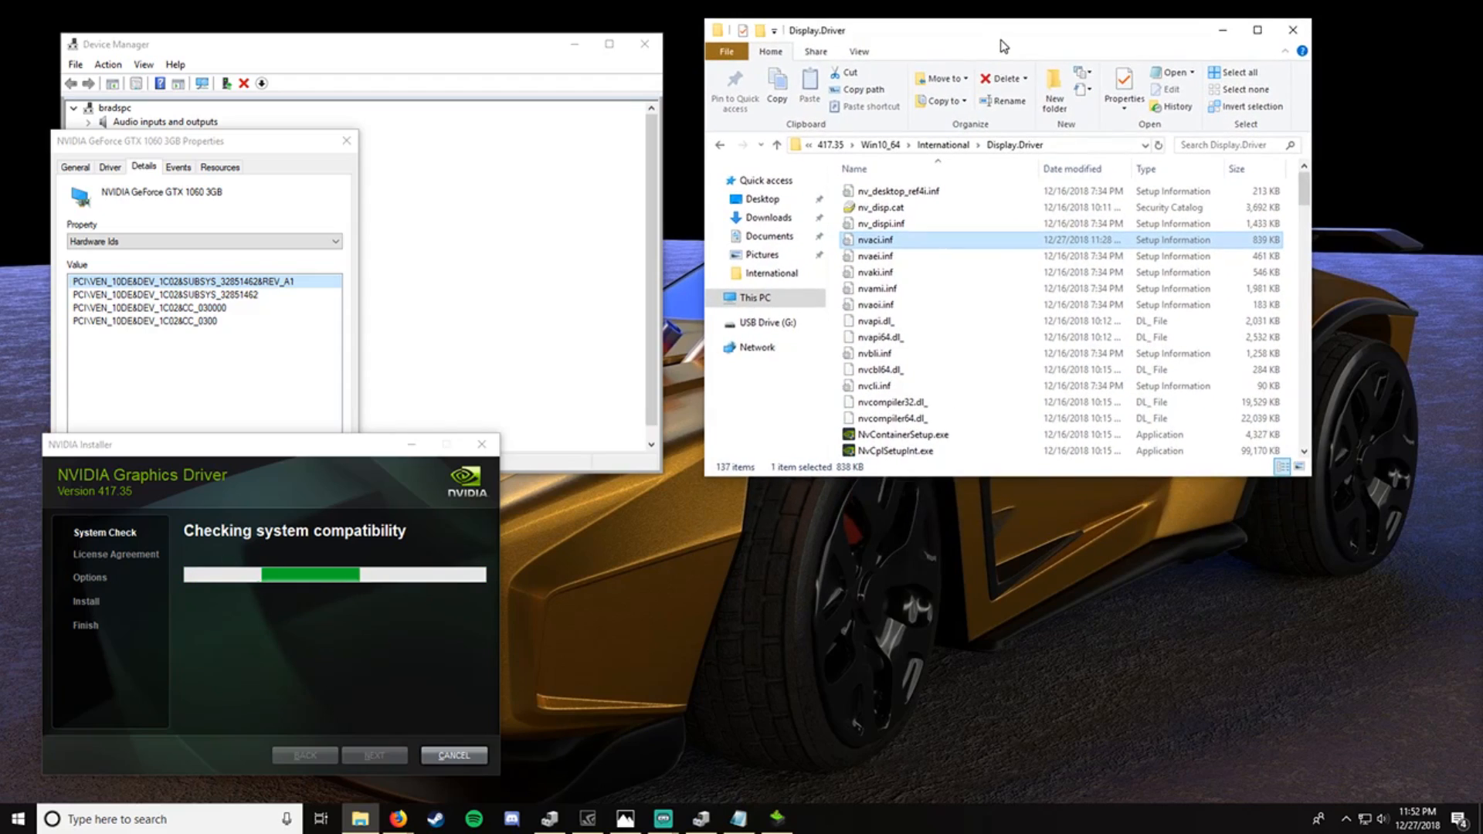
pyautogui.rightClick(945, 236)
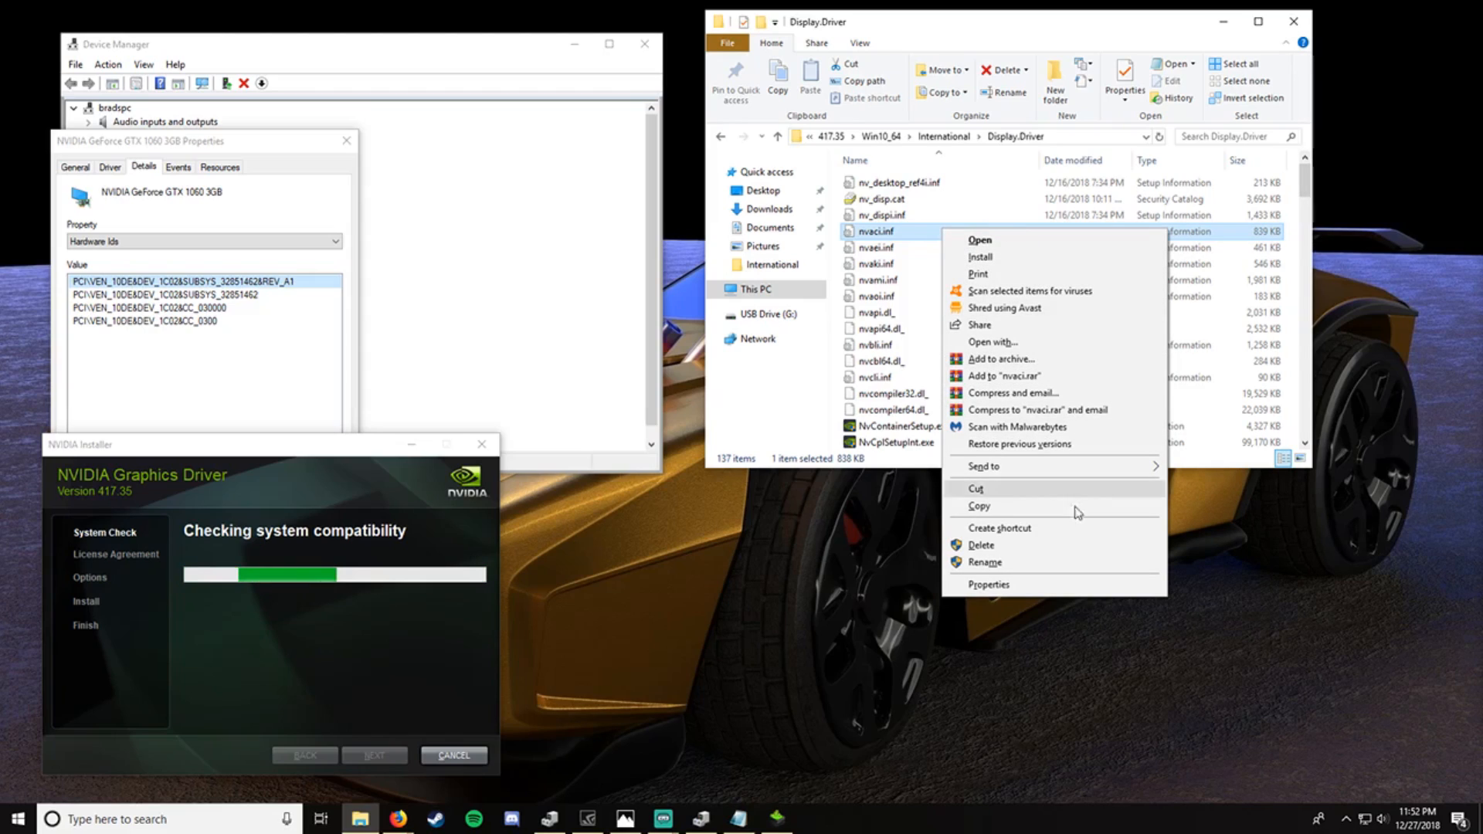
pyautogui.click(978, 506)
pyautogui.click(874, 573)
pyautogui.rightClick(874, 573)
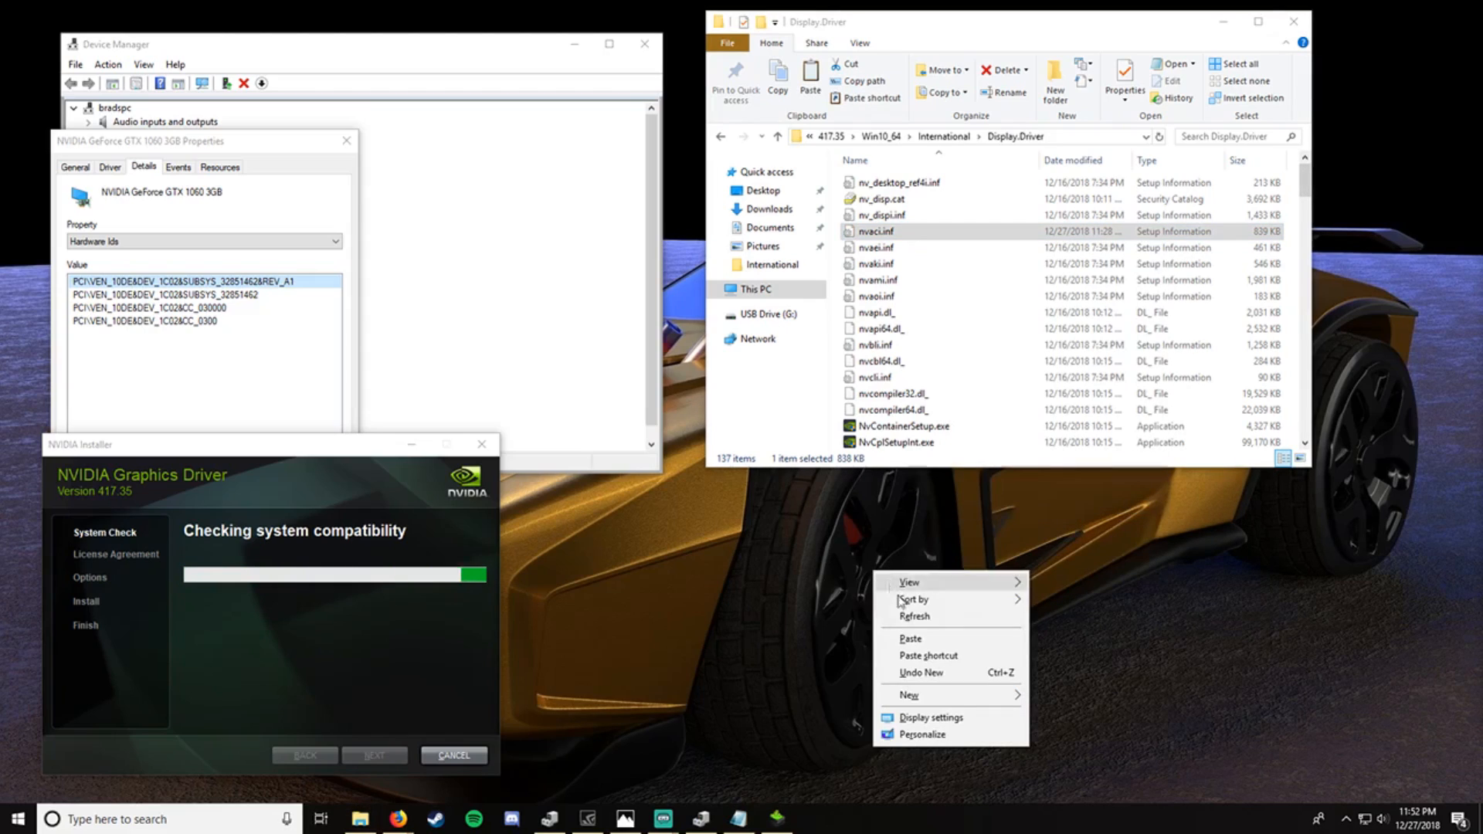
pyautogui.click(936, 656)
pyautogui.click(1024, 232)
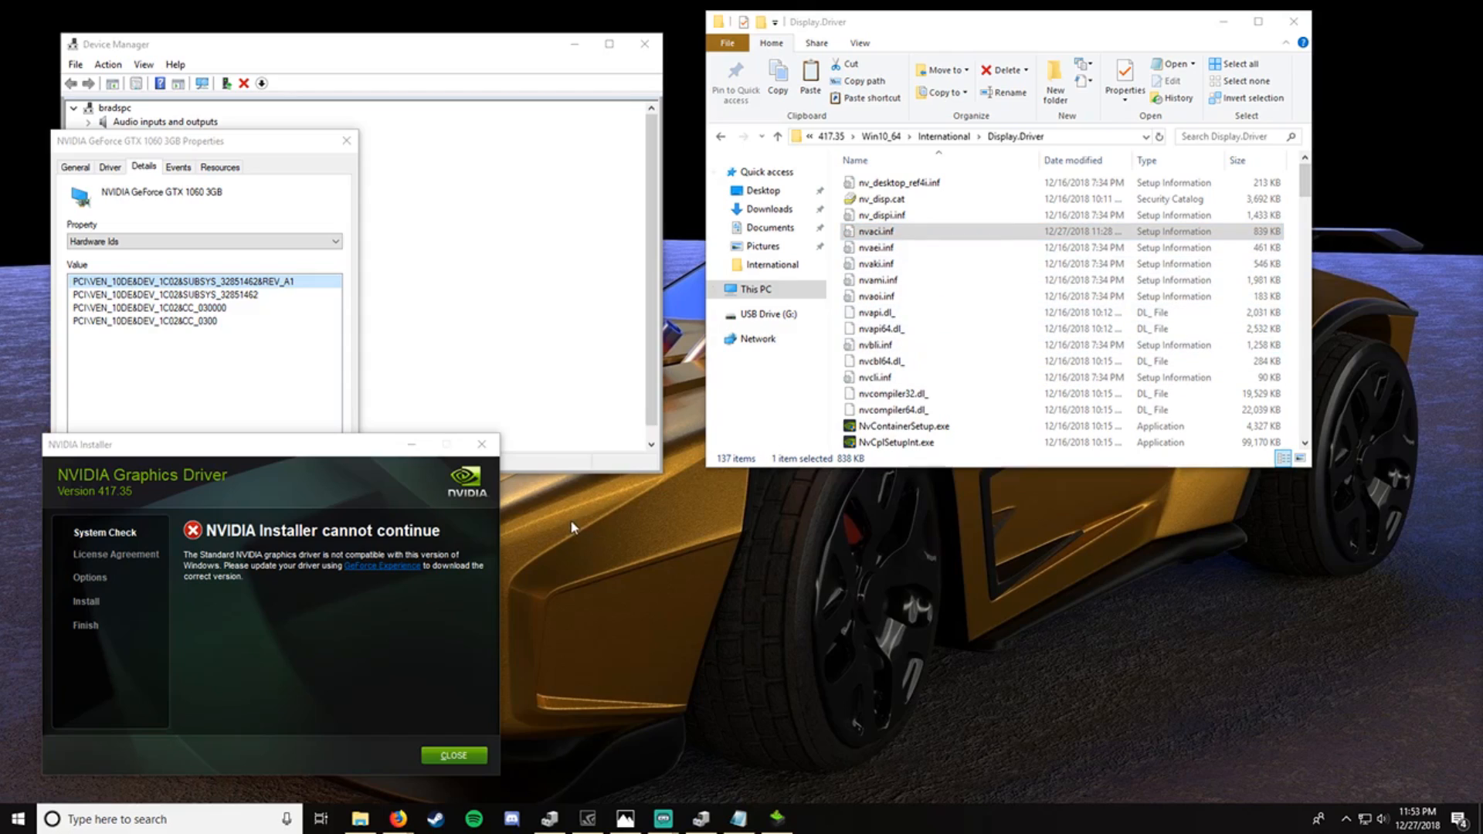
pyautogui.moveTo(875, 231); pyautogui.dragTo(847, 660)
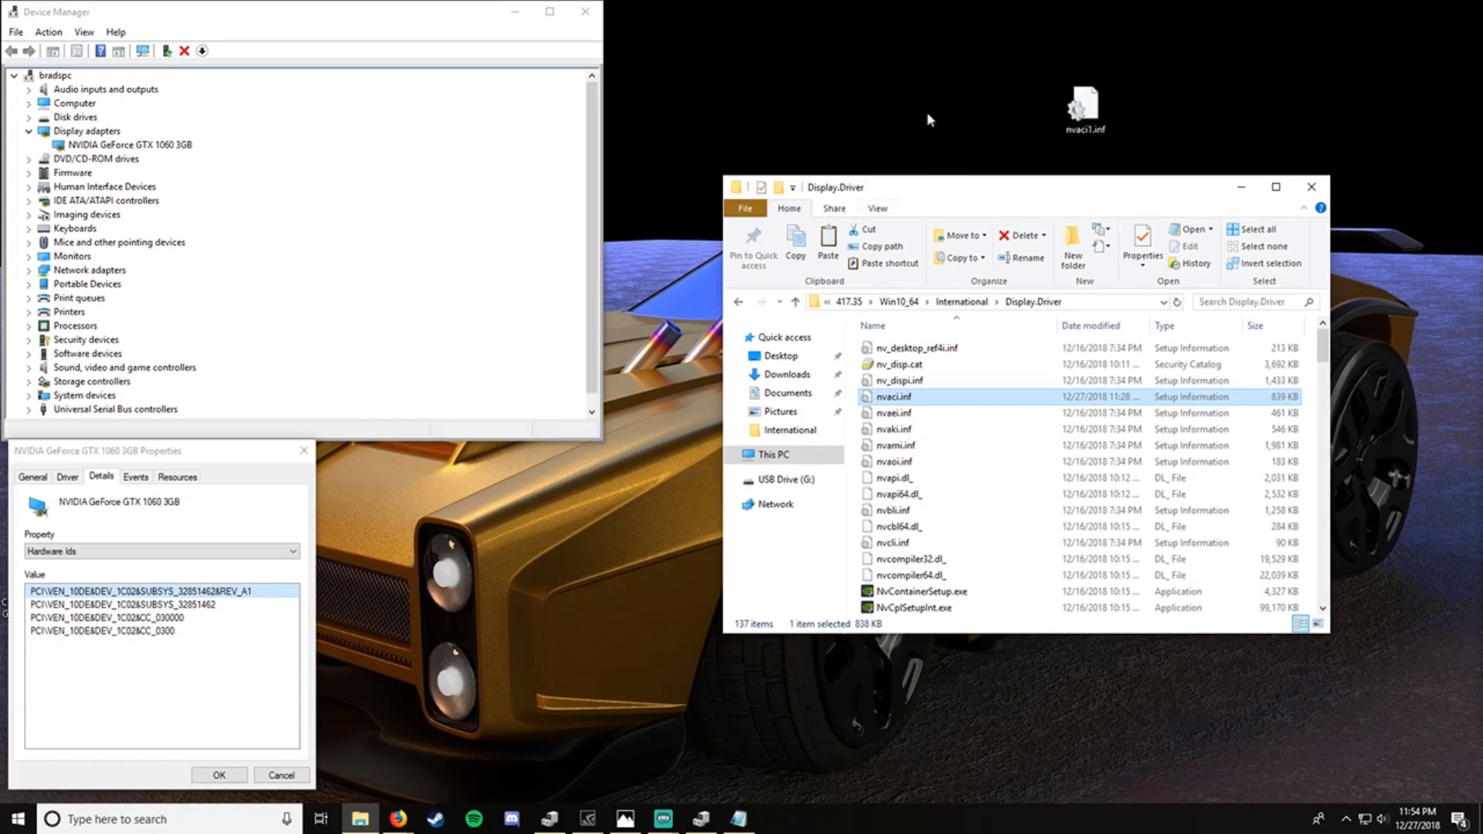
# Open nvaci1.inf from the desktop in Notepad and go to the [NVIDIA_Devices.NTamd64.10.0...14310] section
pyautogui.rightClick(1087, 117)
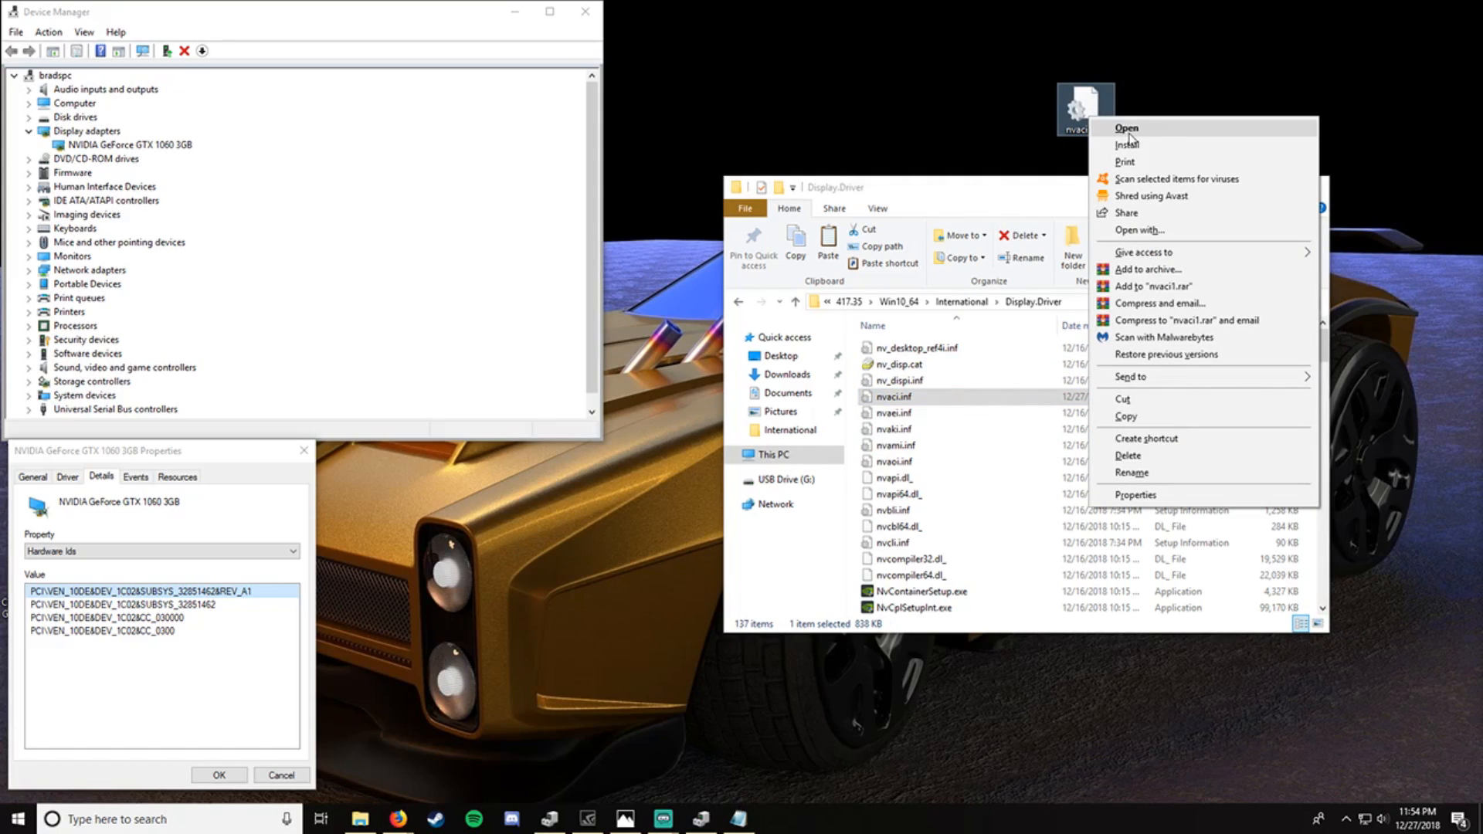
pyautogui.click(1128, 132)
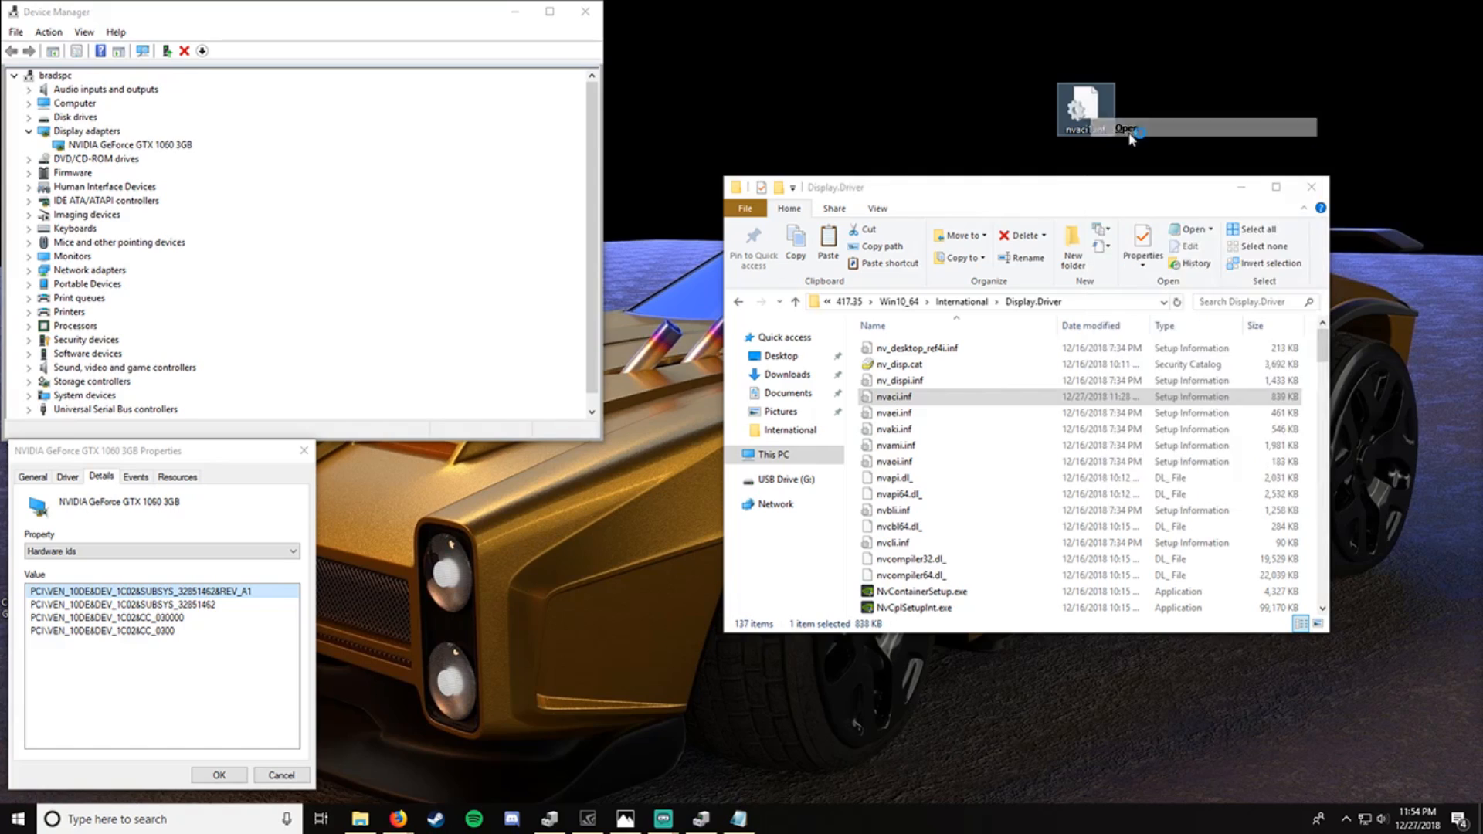
pyautogui.moveTo(927, 94); pyautogui.dragTo(923, 91)
pyautogui.scroll(-20, 963, 377)
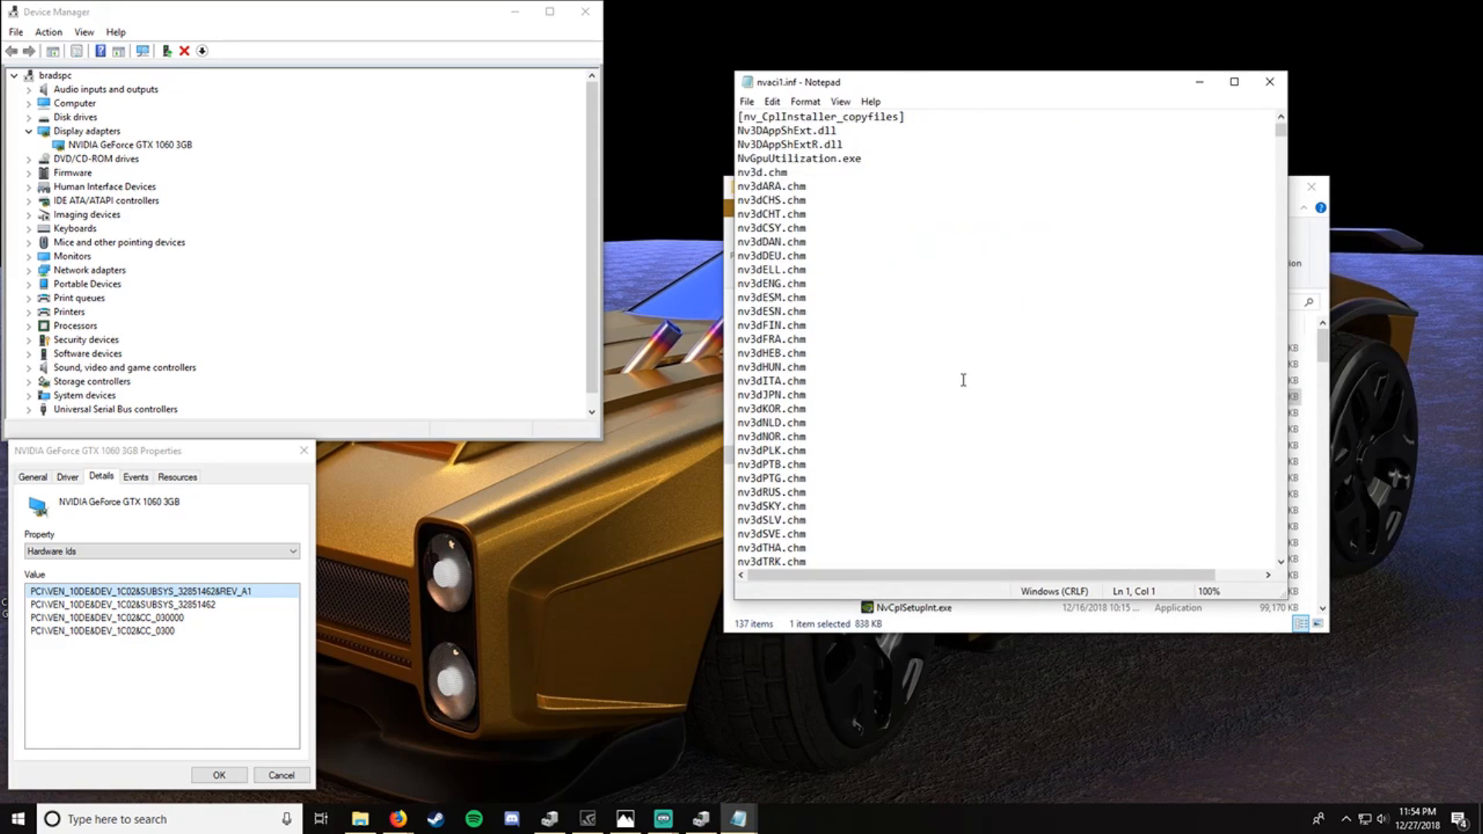
pyautogui.scroll(-15, 953, 438)
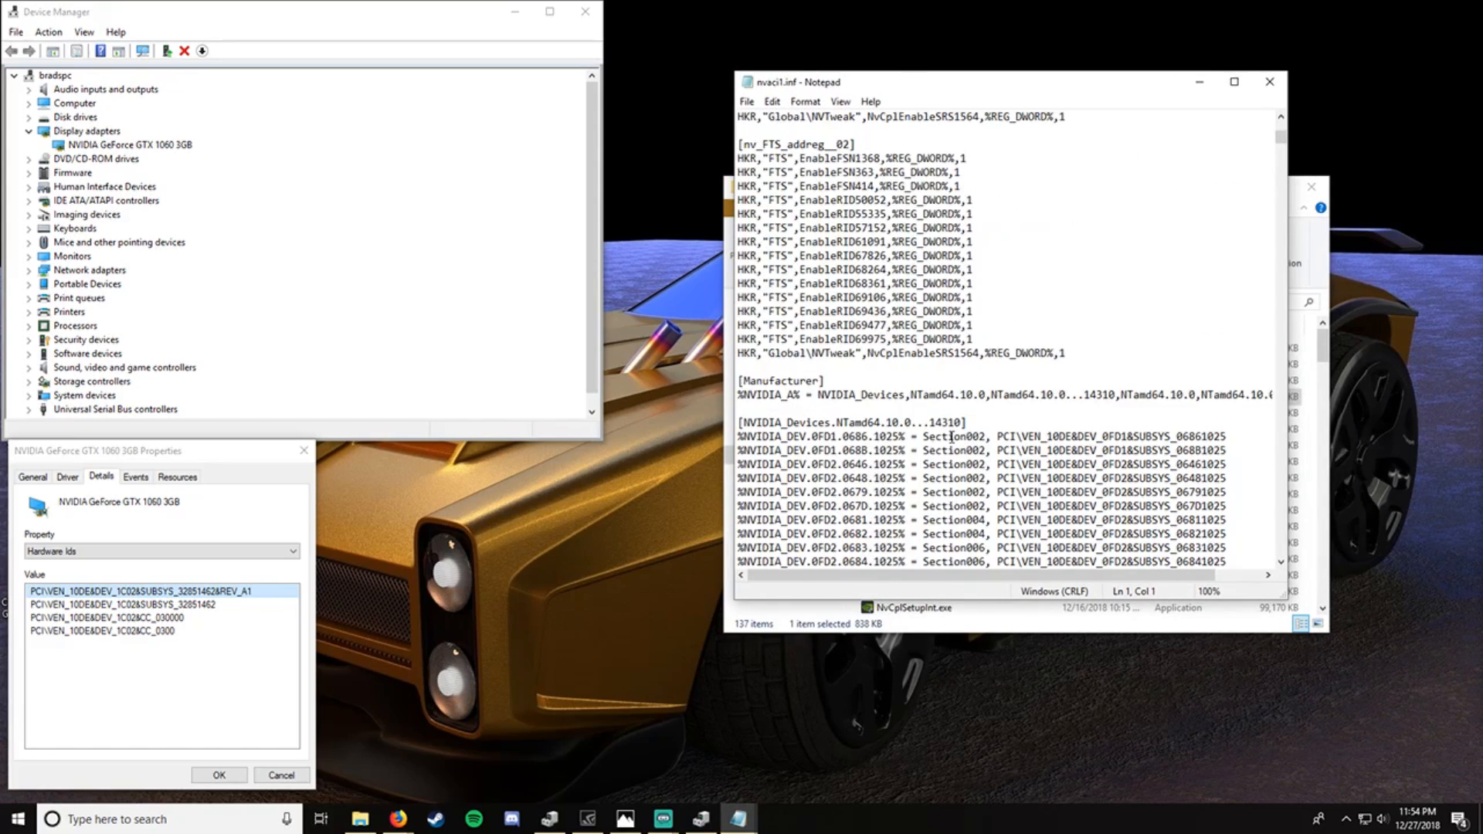
# Examine how the device entries in the NVIDIA_Devices section are built, from device number and section to PCI hardware ID
pyautogui.moveTo(755, 172); pyautogui.dragTo(972, 173)
pyautogui.click(904, 228)
pyautogui.moveTo(769, 230); pyautogui.dragTo(1174, 491)
pyautogui.click(1168, 492)
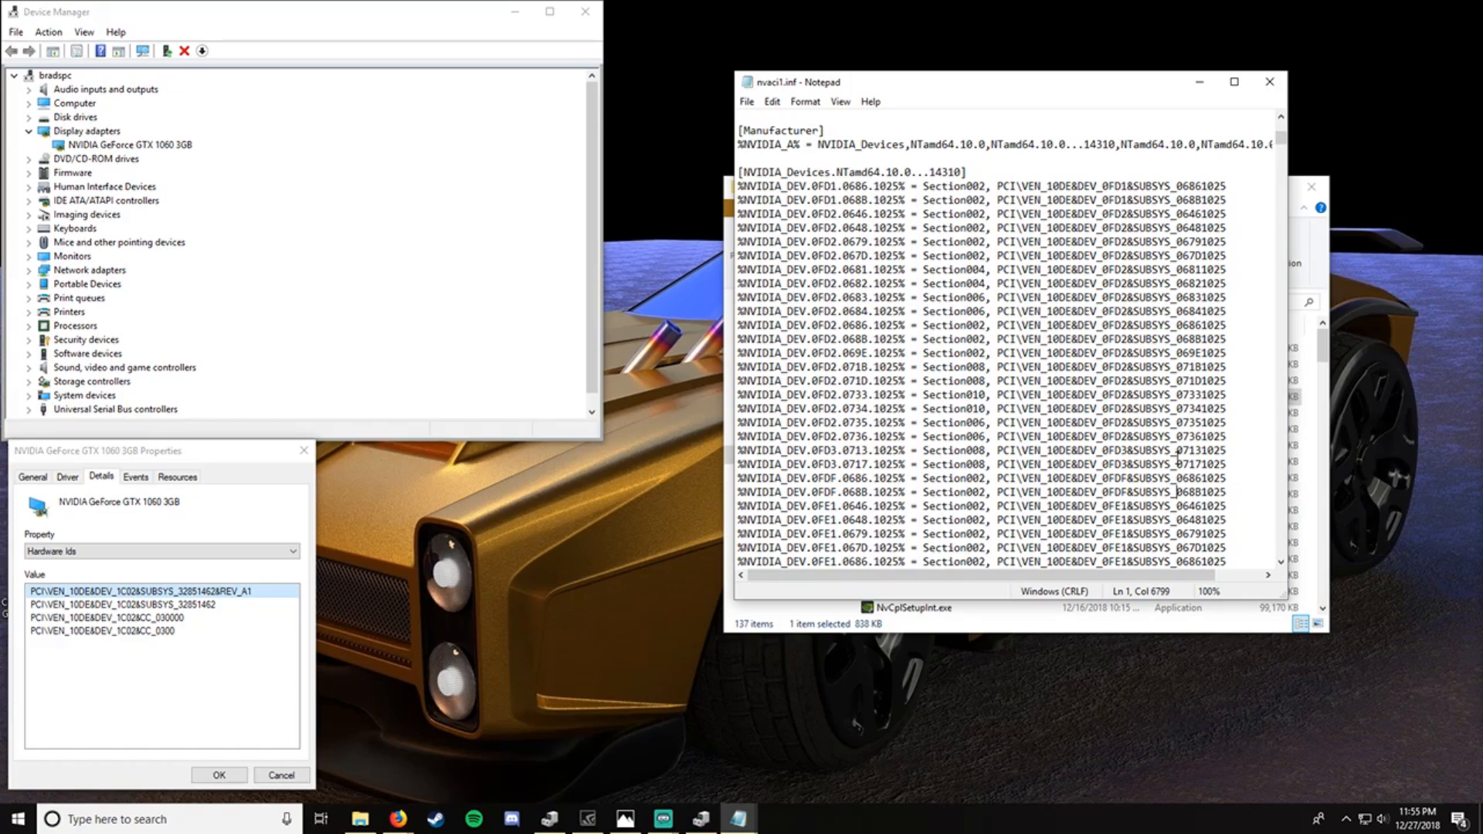
pyautogui.scroll(-8, 1177, 458)
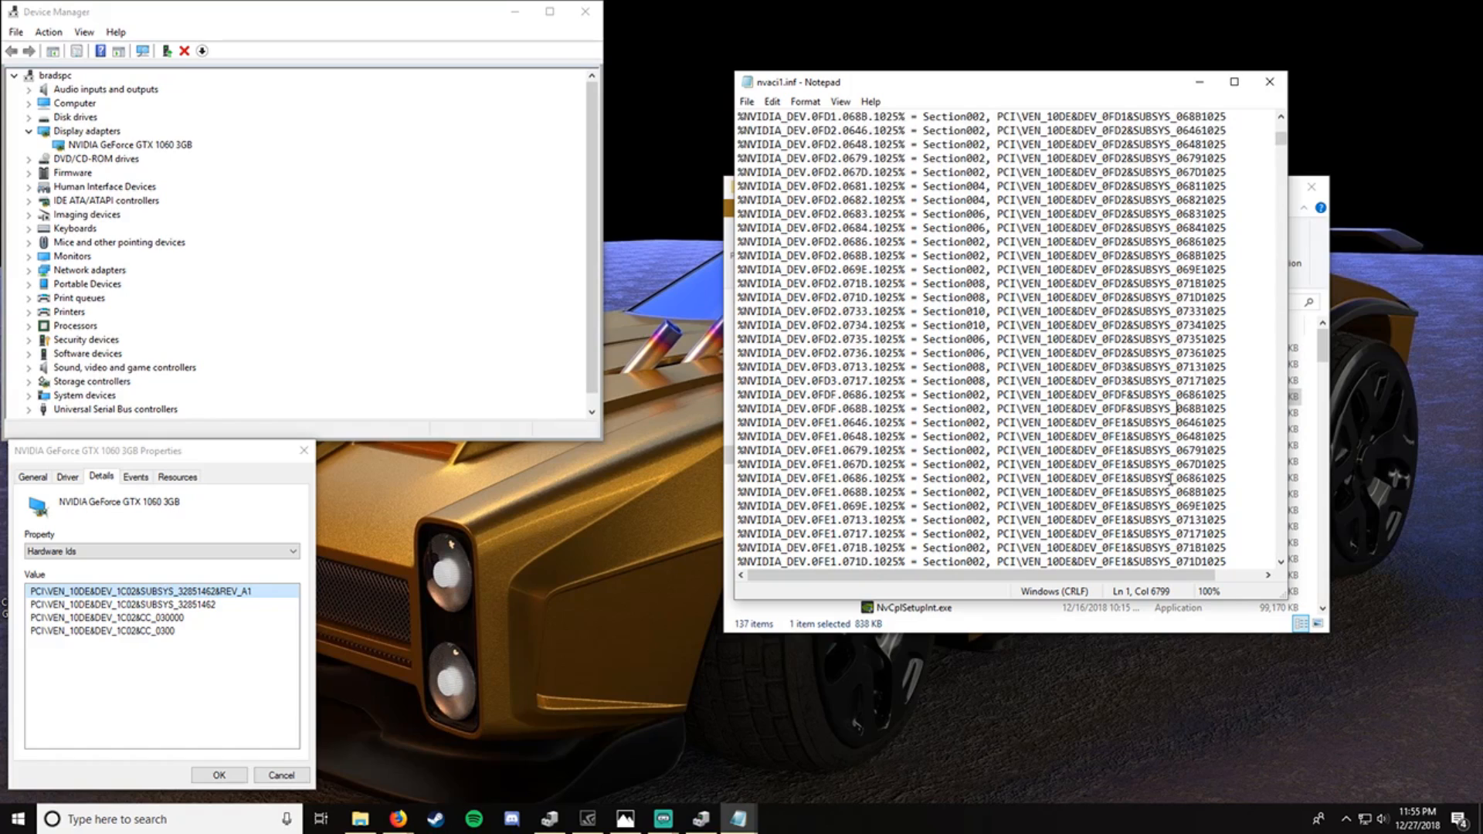
pyautogui.moveTo(787, 410); pyautogui.dragTo(834, 407)
pyautogui.click(838, 409)
pyautogui.moveTo(1003, 410); pyautogui.dragTo(1234, 413)
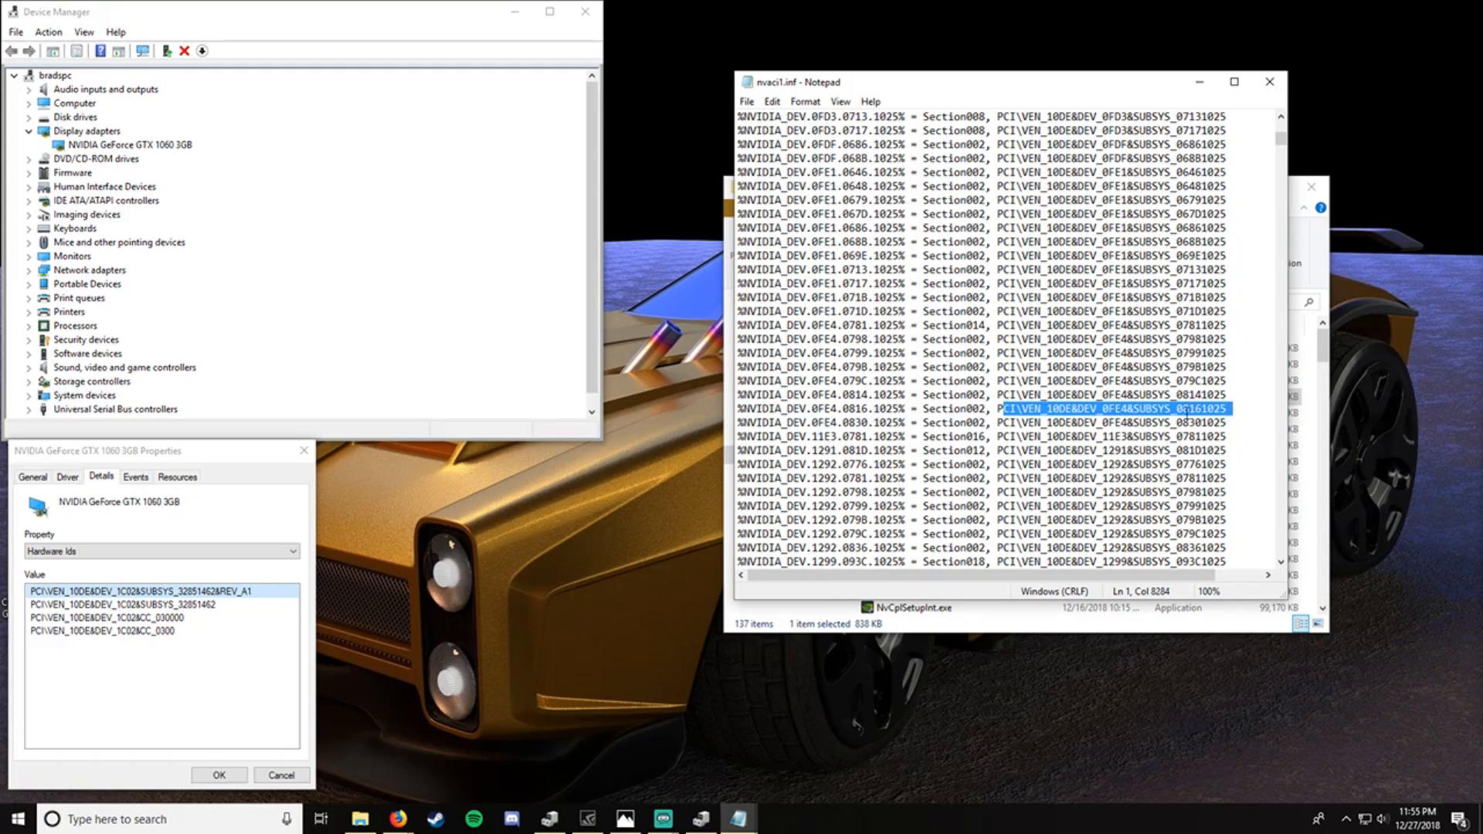
pyautogui.scroll(-15, 1186, 413)
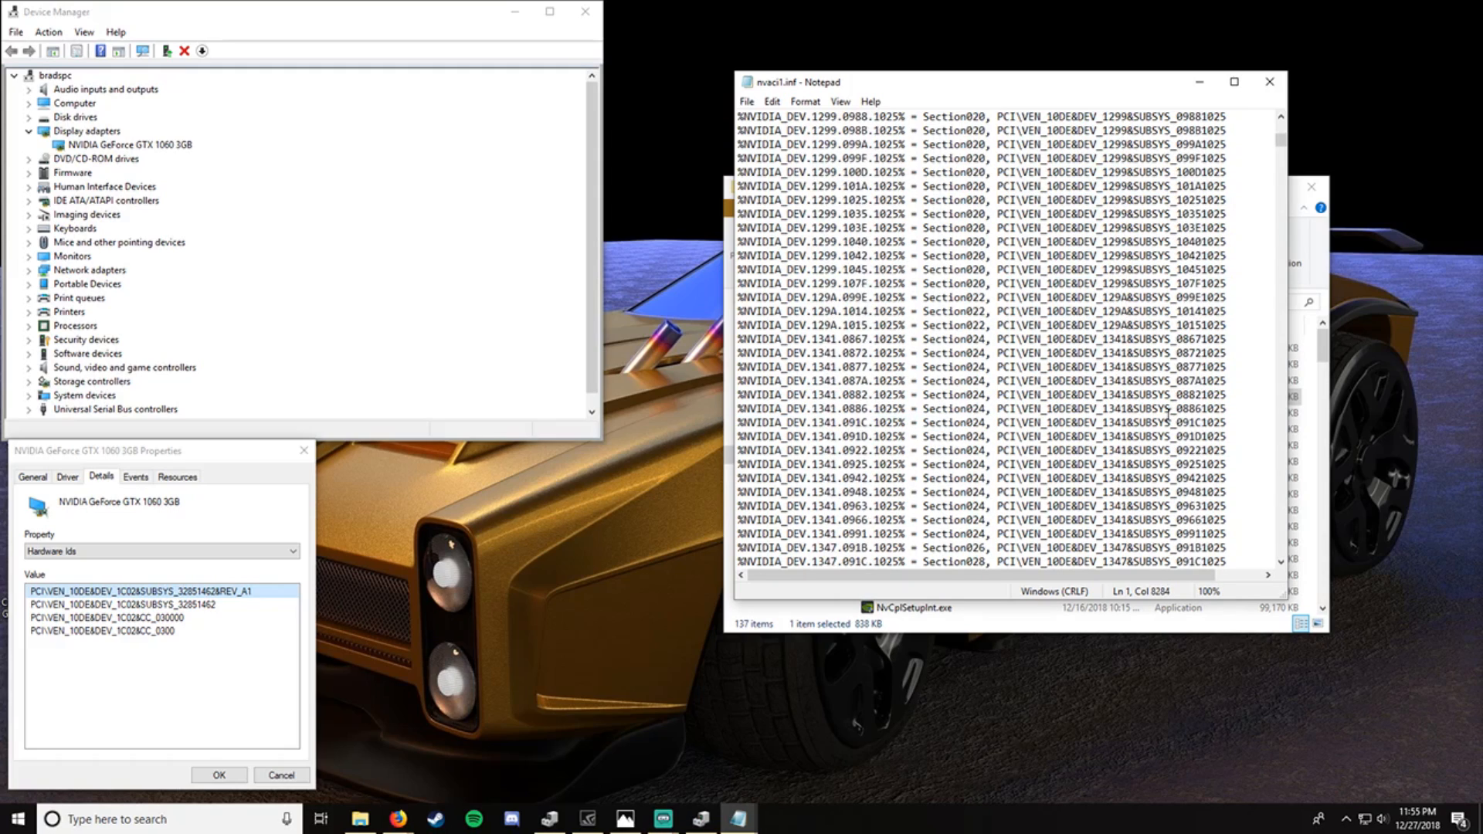
pyautogui.scroll(-8, 1167, 414)
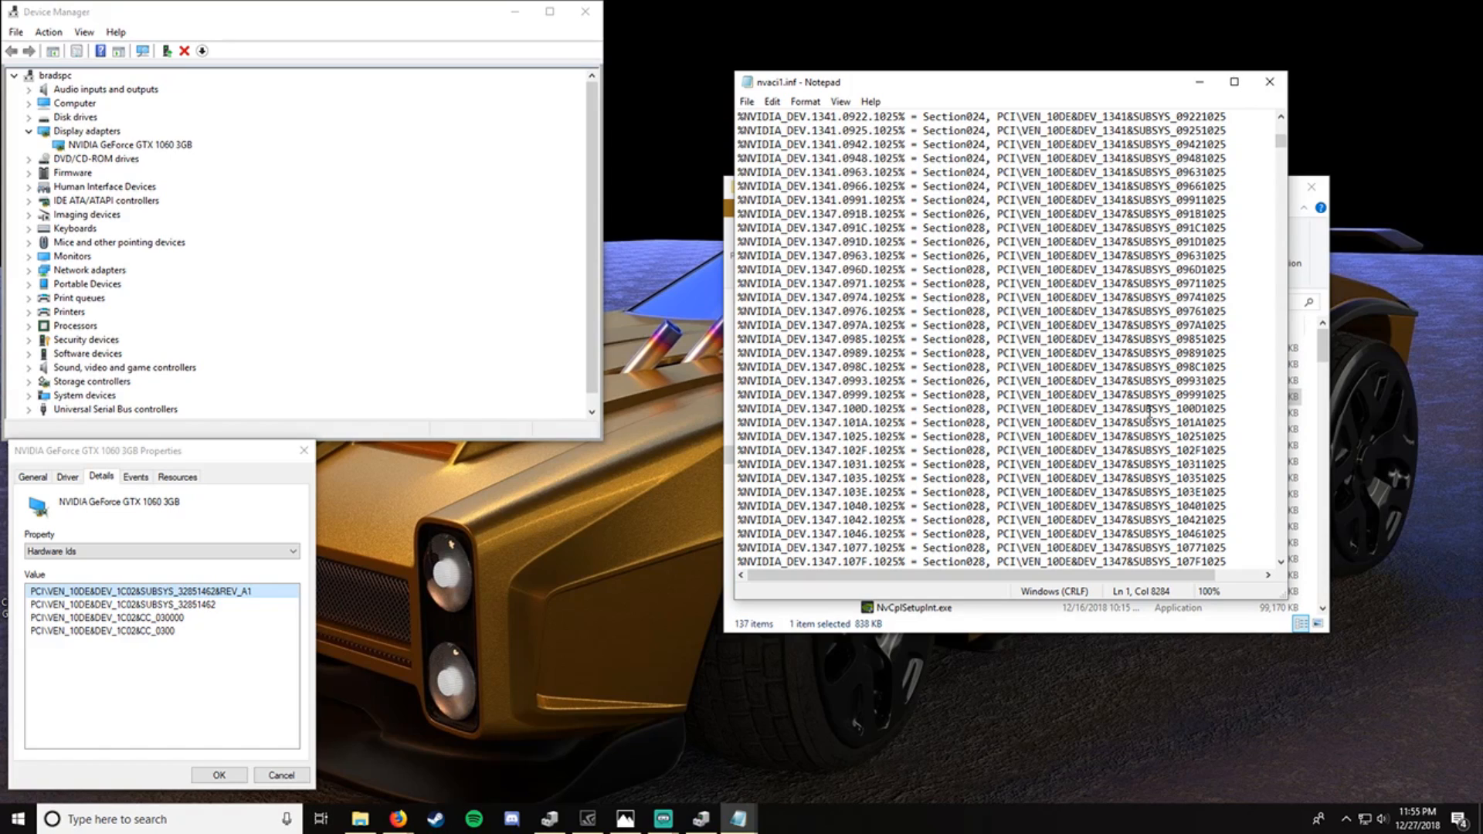
pyautogui.scroll(-20, 1149, 413)
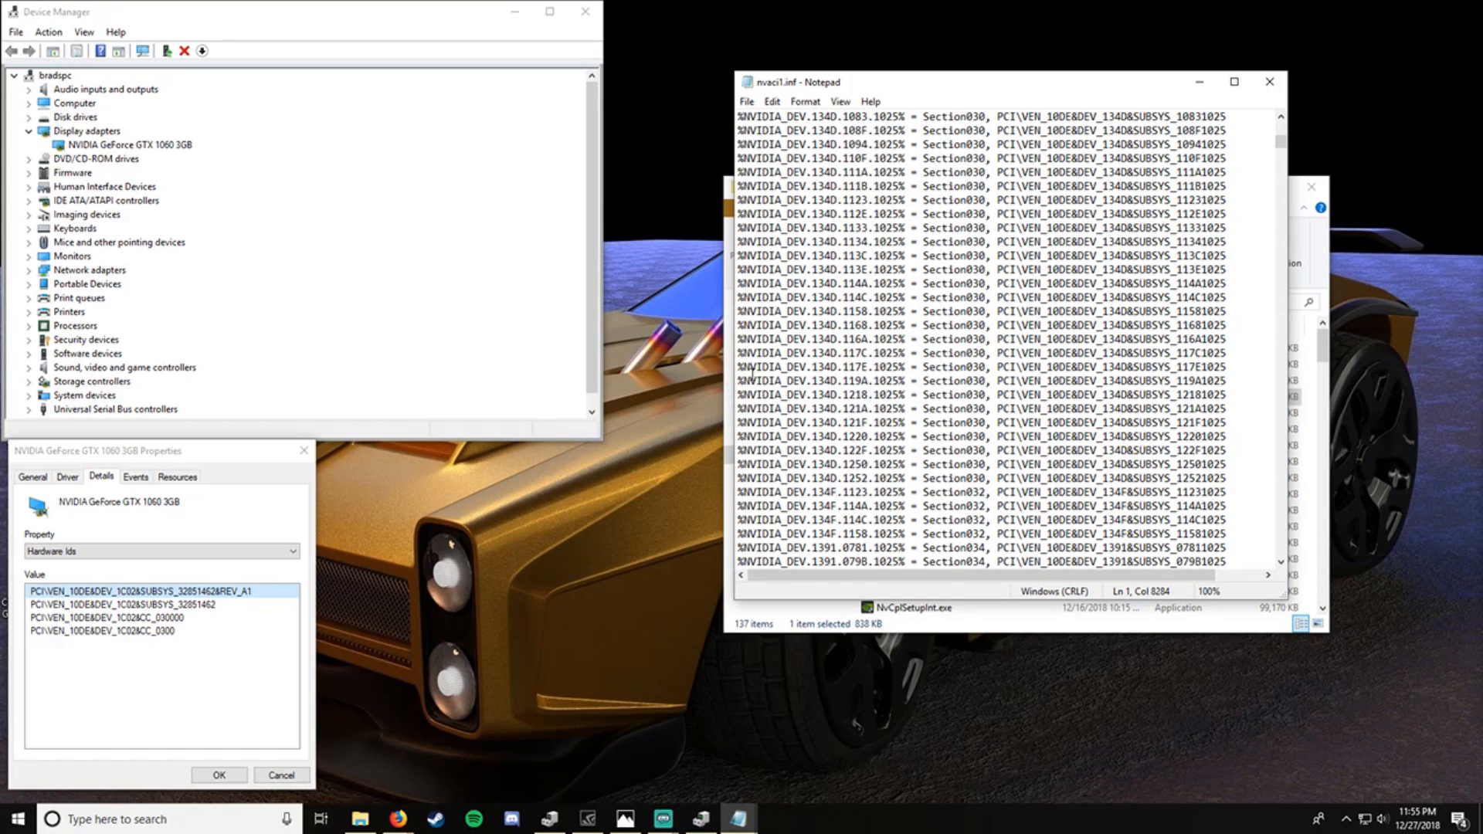
pyautogui.click(917, 423)
pyautogui.scroll(-6, 896, 395)
pyautogui.scroll(-20, 896, 395)
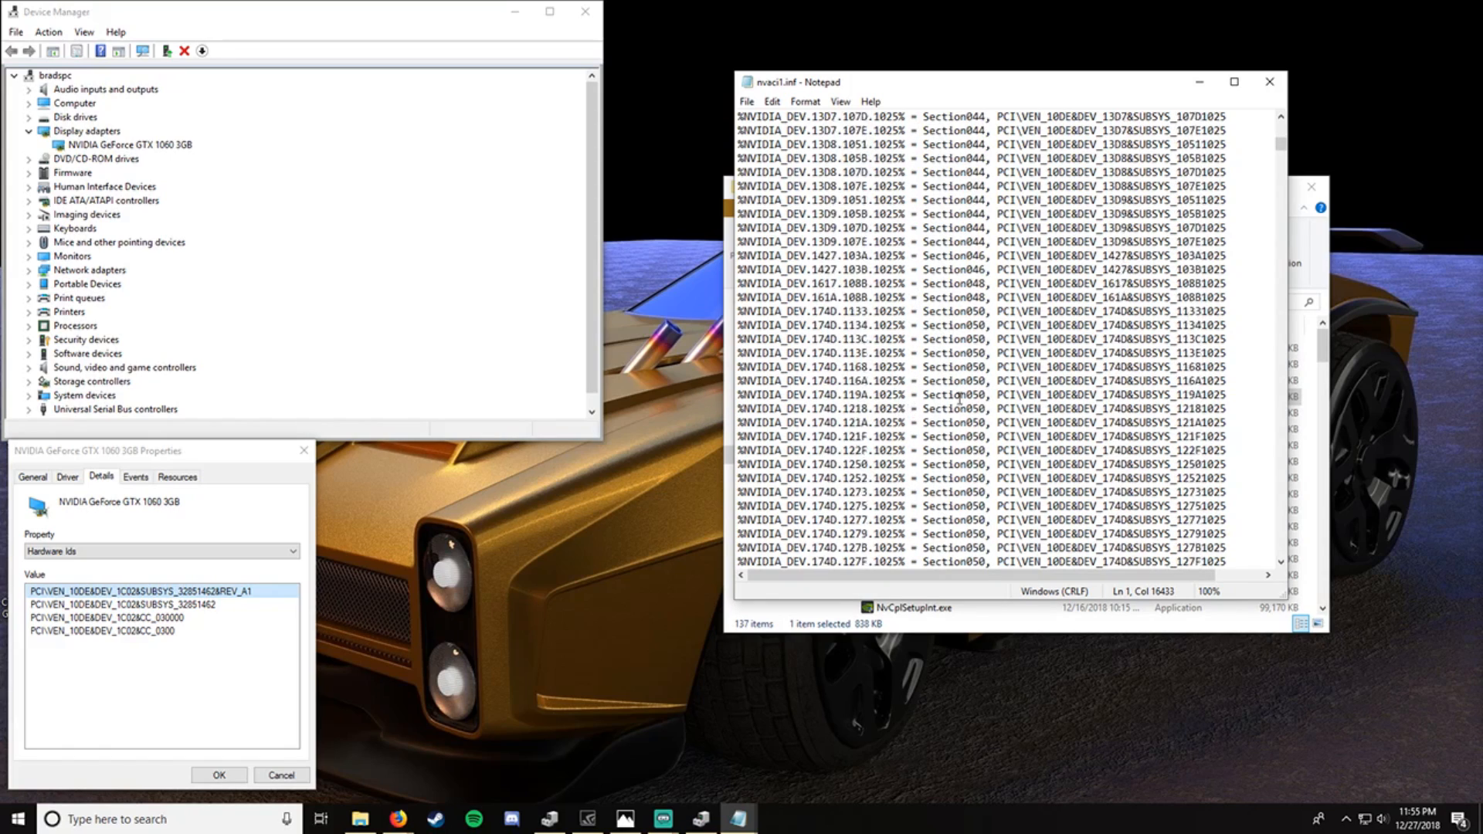
# Delete the existing 1C02 device entry from nvaci1.inf and start a replacement line with %NVIDIA_DEV
pyautogui.moveTo(741, 408); pyautogui.dragTo(1194, 406)
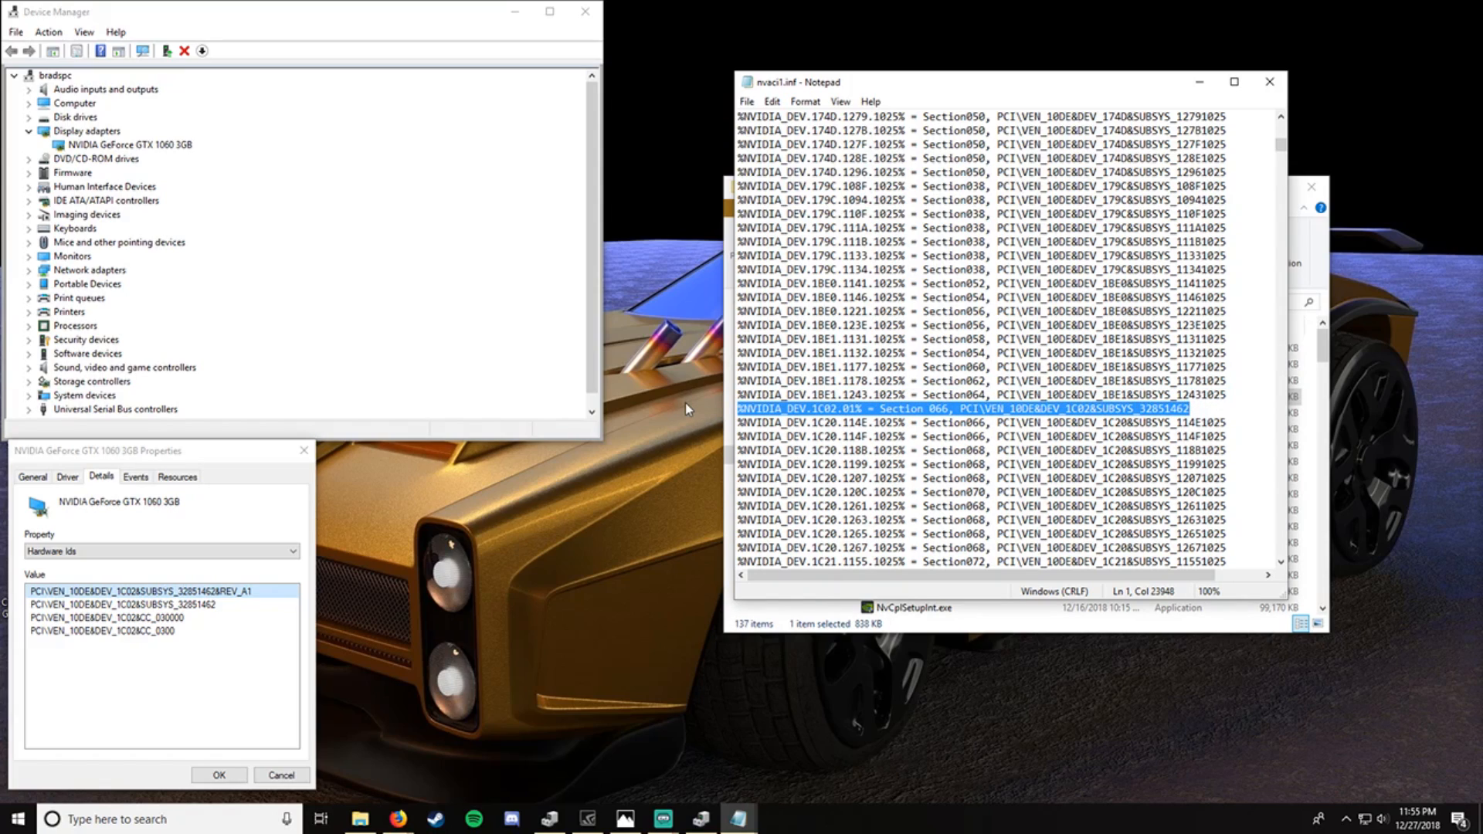
pyautogui.press('Delete')
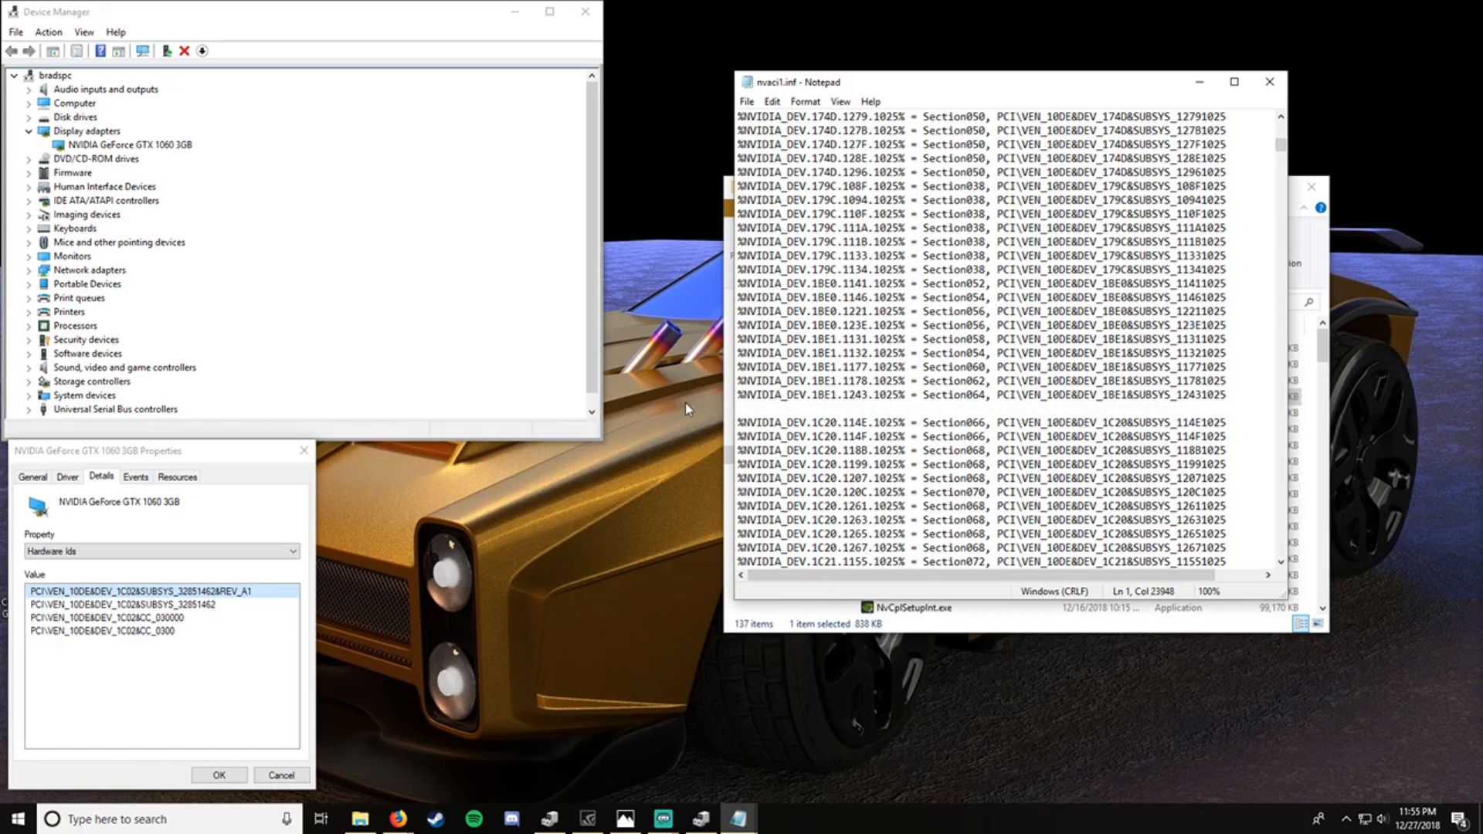
pyautogui.write('%NVIDIA_DEV.')
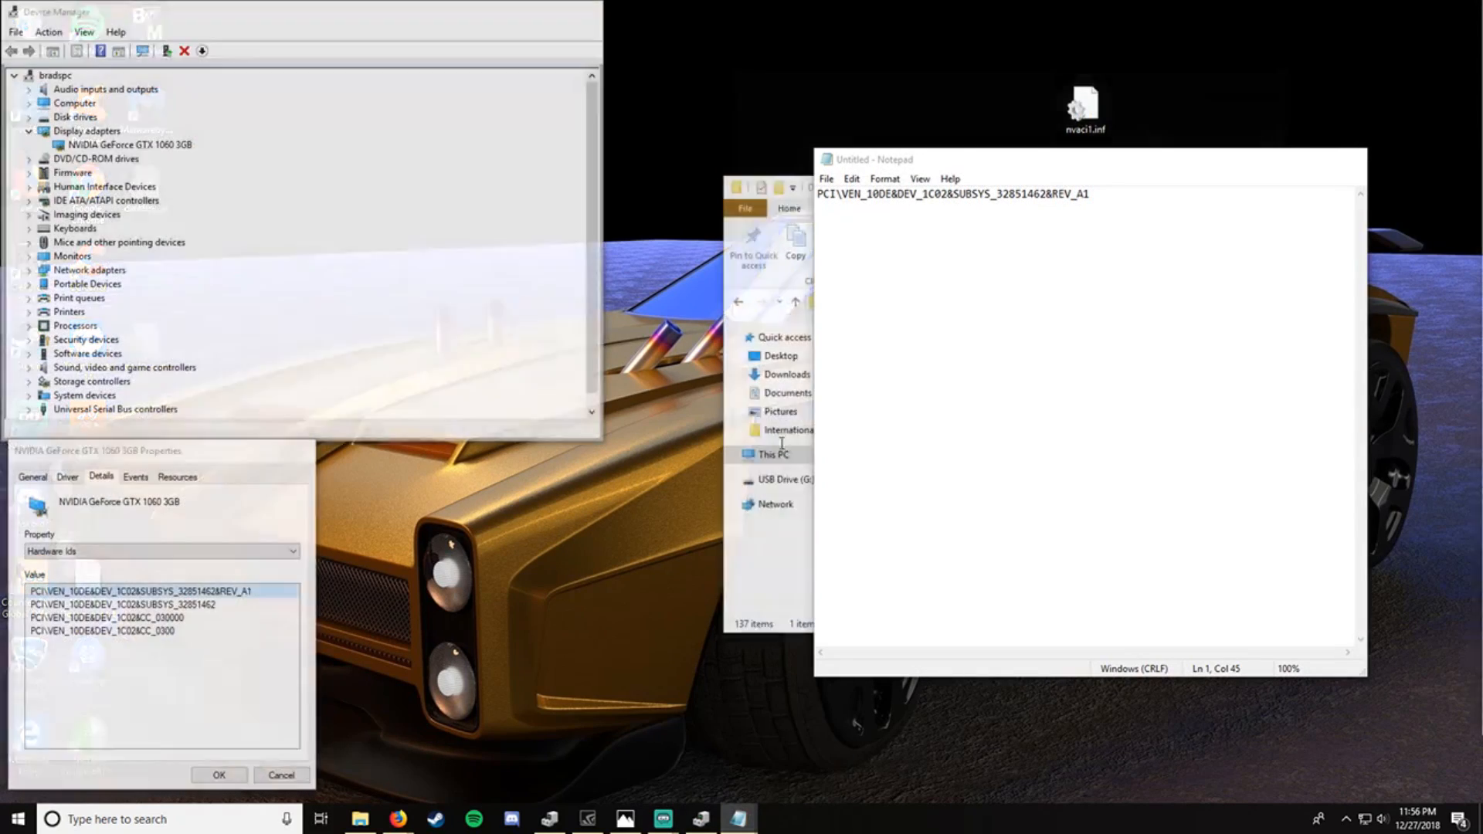
# Copy the device ID 1C02 from the hardware ID note and paste it after %NVIDIA_DEV. in the new line
pyautogui.moveTo(1000, 162); pyautogui.dragTo(498, 262)
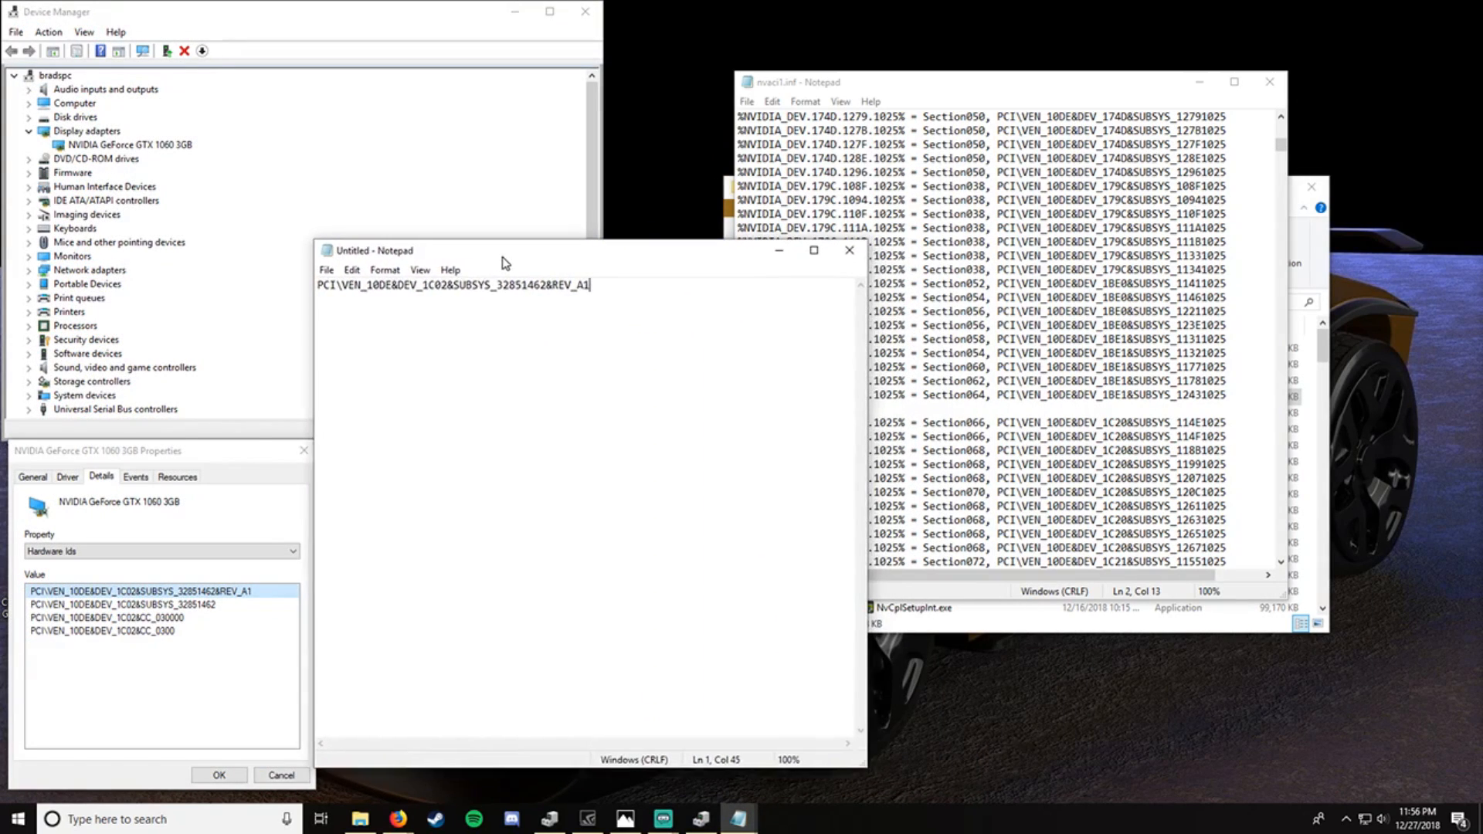
pyautogui.moveTo(989, 85); pyautogui.dragTo(1060, 74)
pyautogui.click(454, 263)
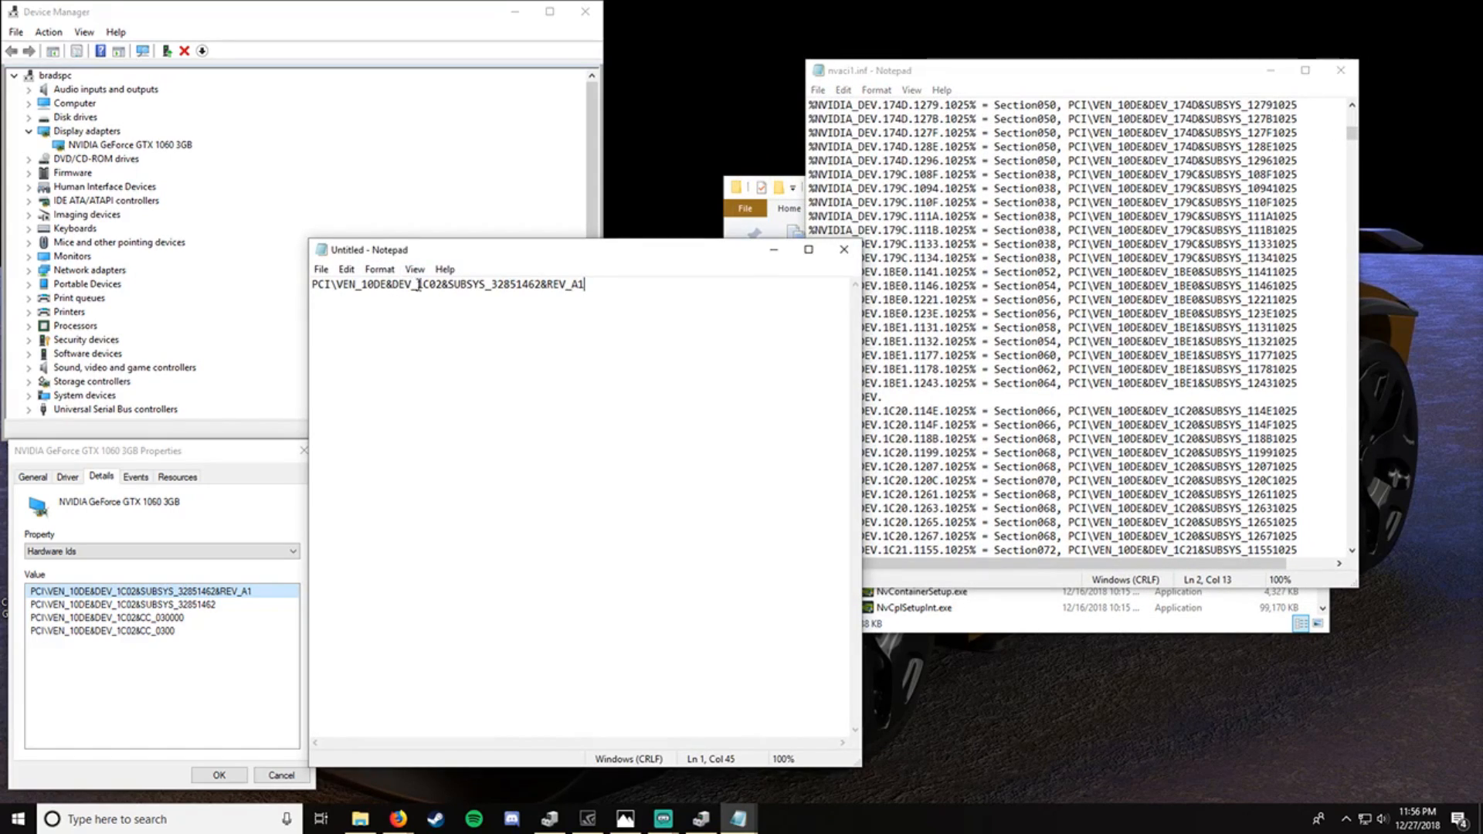
pyautogui.moveTo(418, 284); pyautogui.dragTo(443, 286)
pyautogui.hotkey('ctrl', 'c')
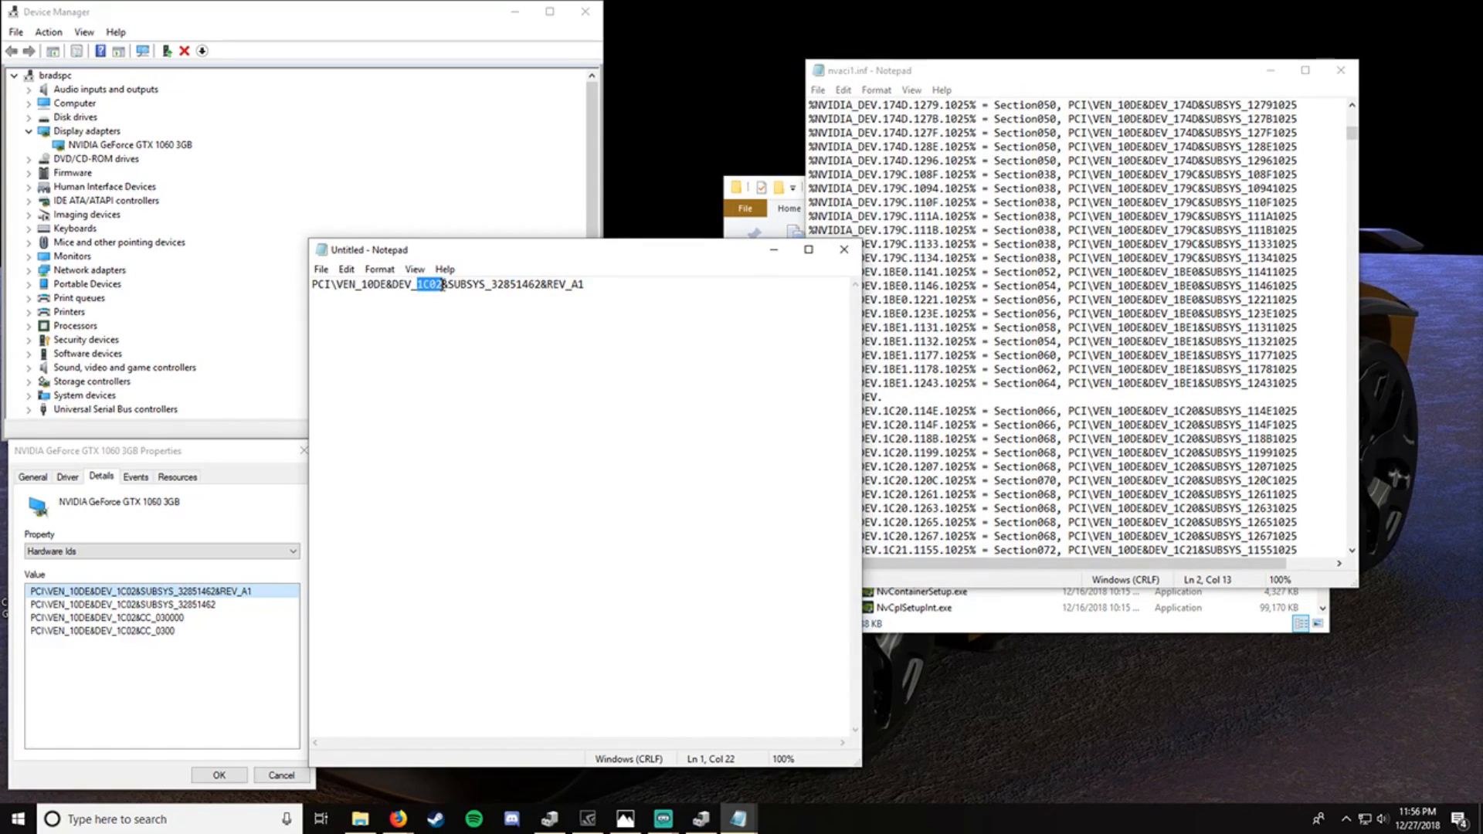
pyautogui.click(1057, 412)
pyautogui.hotkey('ctrl', 'v')
pyautogui.hotkey('ctrl', 'z')
pyautogui.click(1059, 397)
pyautogui.hotkey('ctrl', 'v')
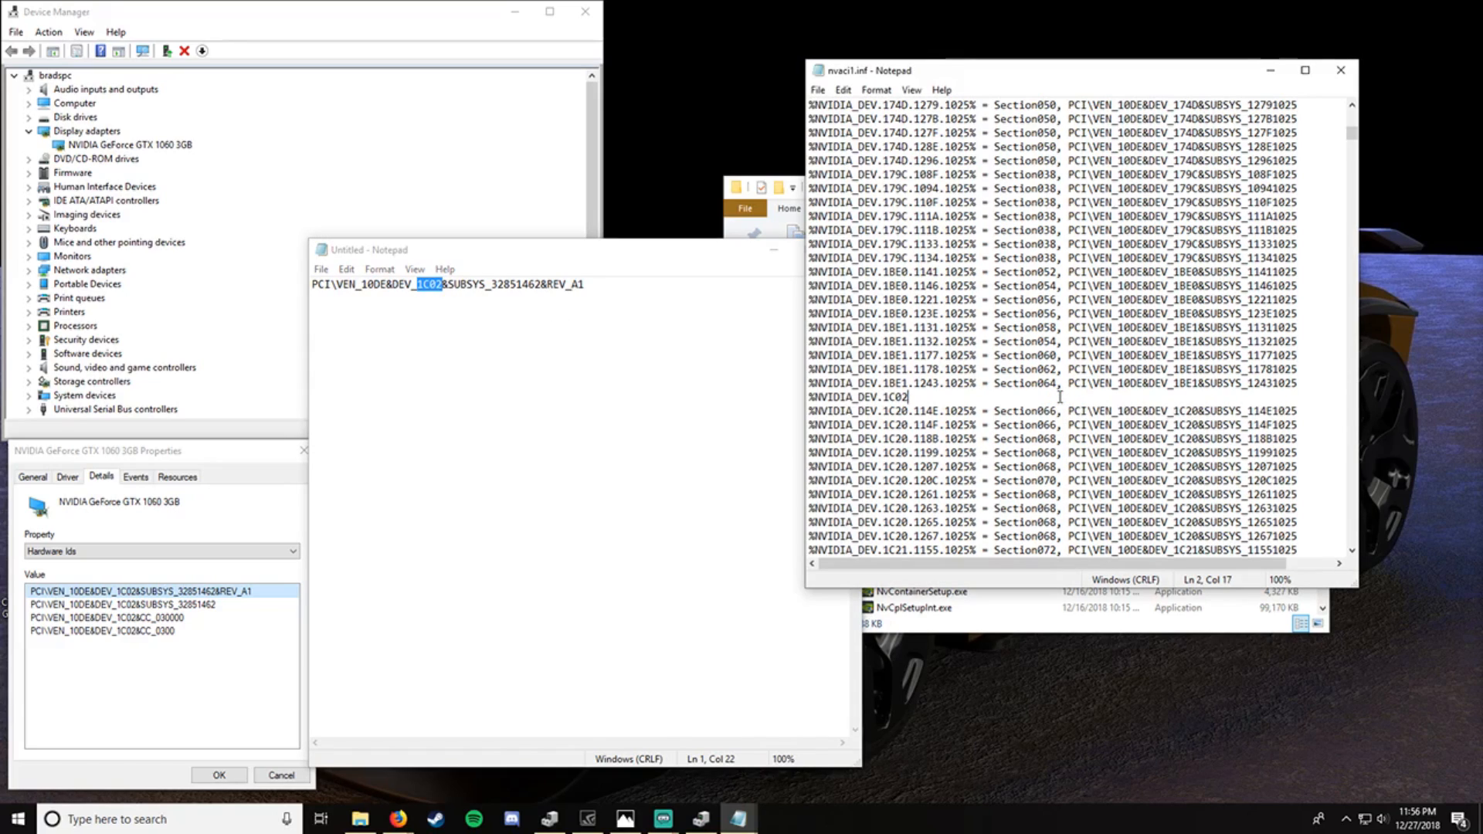
# Continue the new 1C02 entry with ".01% = Section 066,", following the format of the neighbouring device lines
pyautogui.moveTo(913, 216)
pyautogui.mouseDown()
pyautogui.moveTo(940, 216)
pyautogui.moveTo(910, 216)
pyautogui.mouseUp()
pyautogui.click(940, 216)
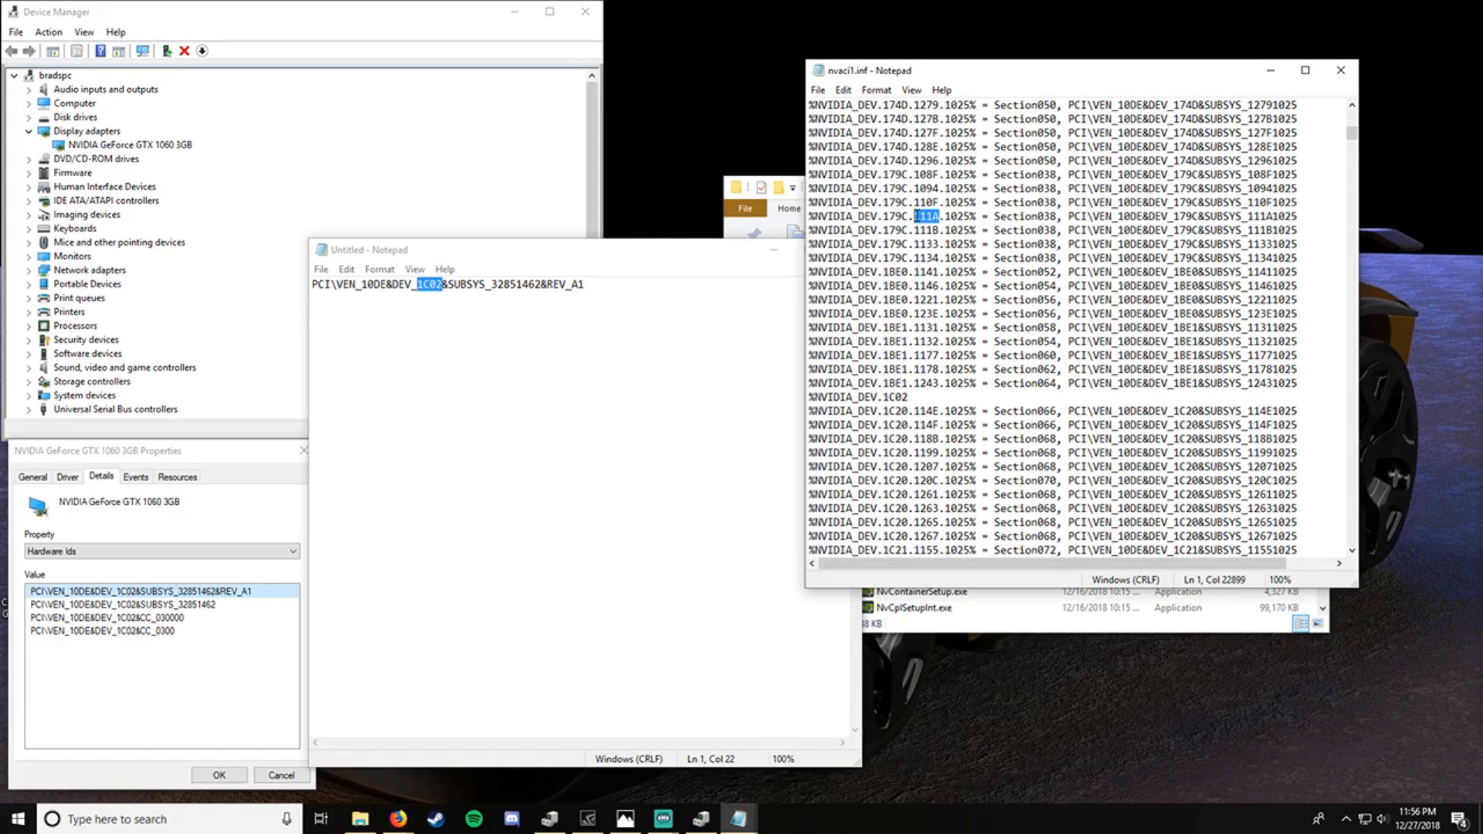
pyautogui.moveTo(913, 216); pyautogui.dragTo(975, 218)
pyautogui.click(933, 400)
pyautogui.moveTo(914, 323); pyautogui.dragTo(942, 341)
pyautogui.click(937, 411)
pyautogui.write('= Section')
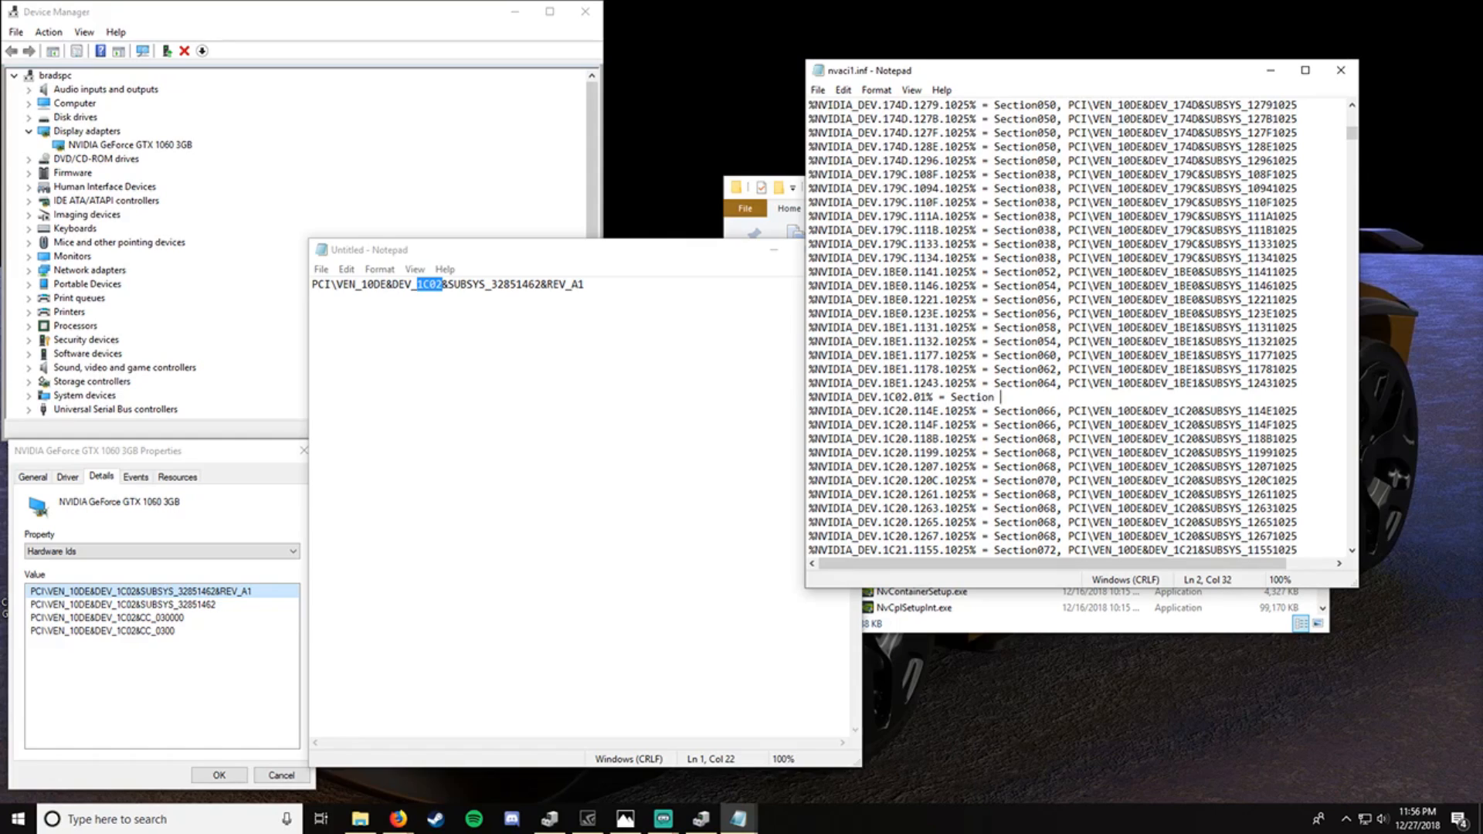
pyautogui.click(1044, 410)
pyautogui.write('066,')
# Remove &REV_A1 from the noted hardware ID and paste PCI\VEN_10DE&DEV_1C02&SUBSYS_32851462 at the end of the new entry
pyautogui.click(1149, 383)
pyautogui.moveTo(320, 281); pyautogui.dragTo(273, 272)
pyautogui.click(610, 316)
pyautogui.press('BackSpace')
pyautogui.hotkey('ctrl', 'c')
pyautogui.click(1070, 396)
pyautogui.hotkey('ctrl', 'v')
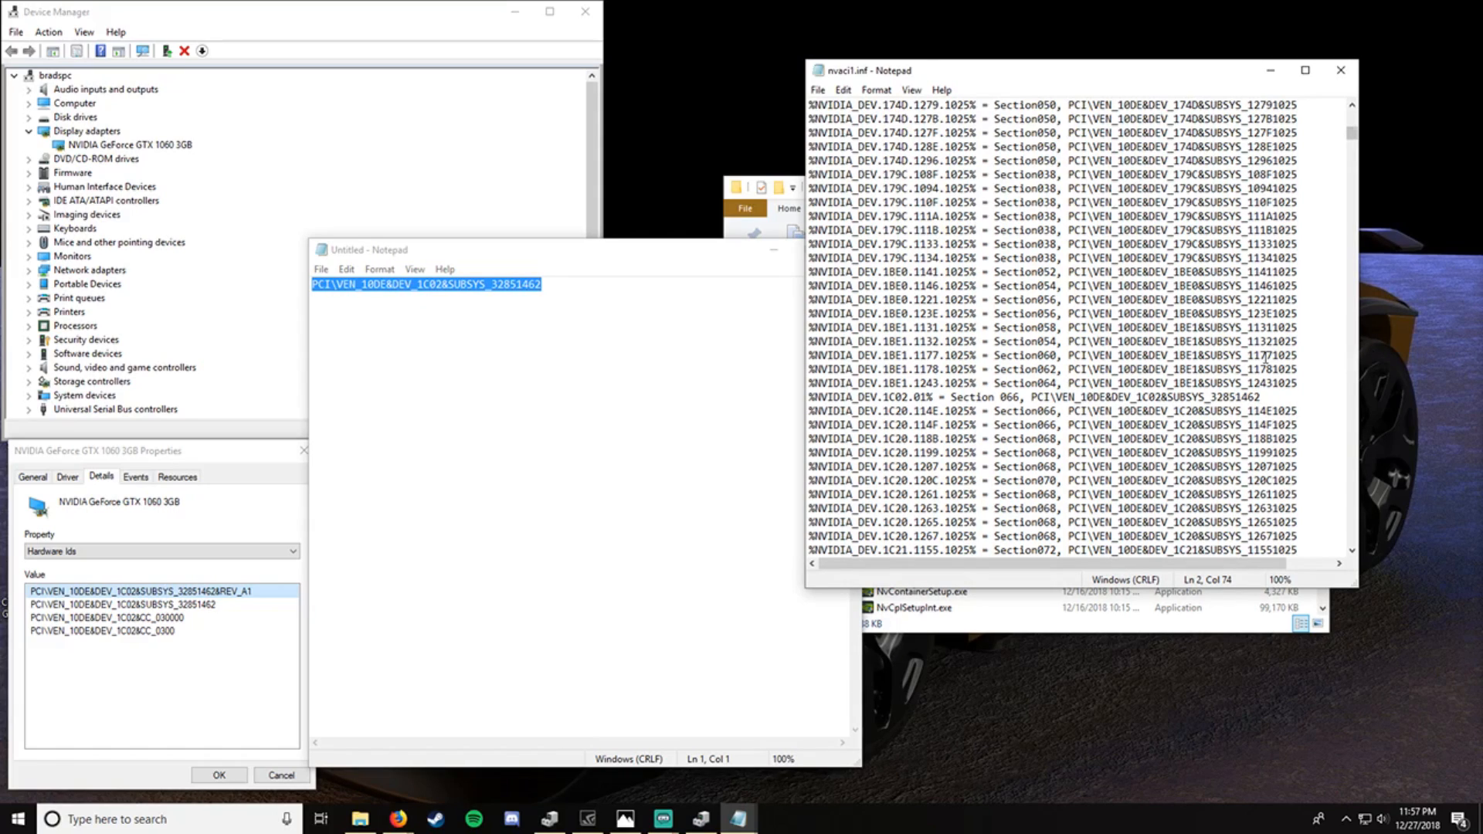
# Save the edited nvaci1.inf with the new 1C02 device entry
pyautogui.click(819, 90)
pyautogui.click(842, 142)
pyautogui.click(786, 271)
pyautogui.click(844, 249)
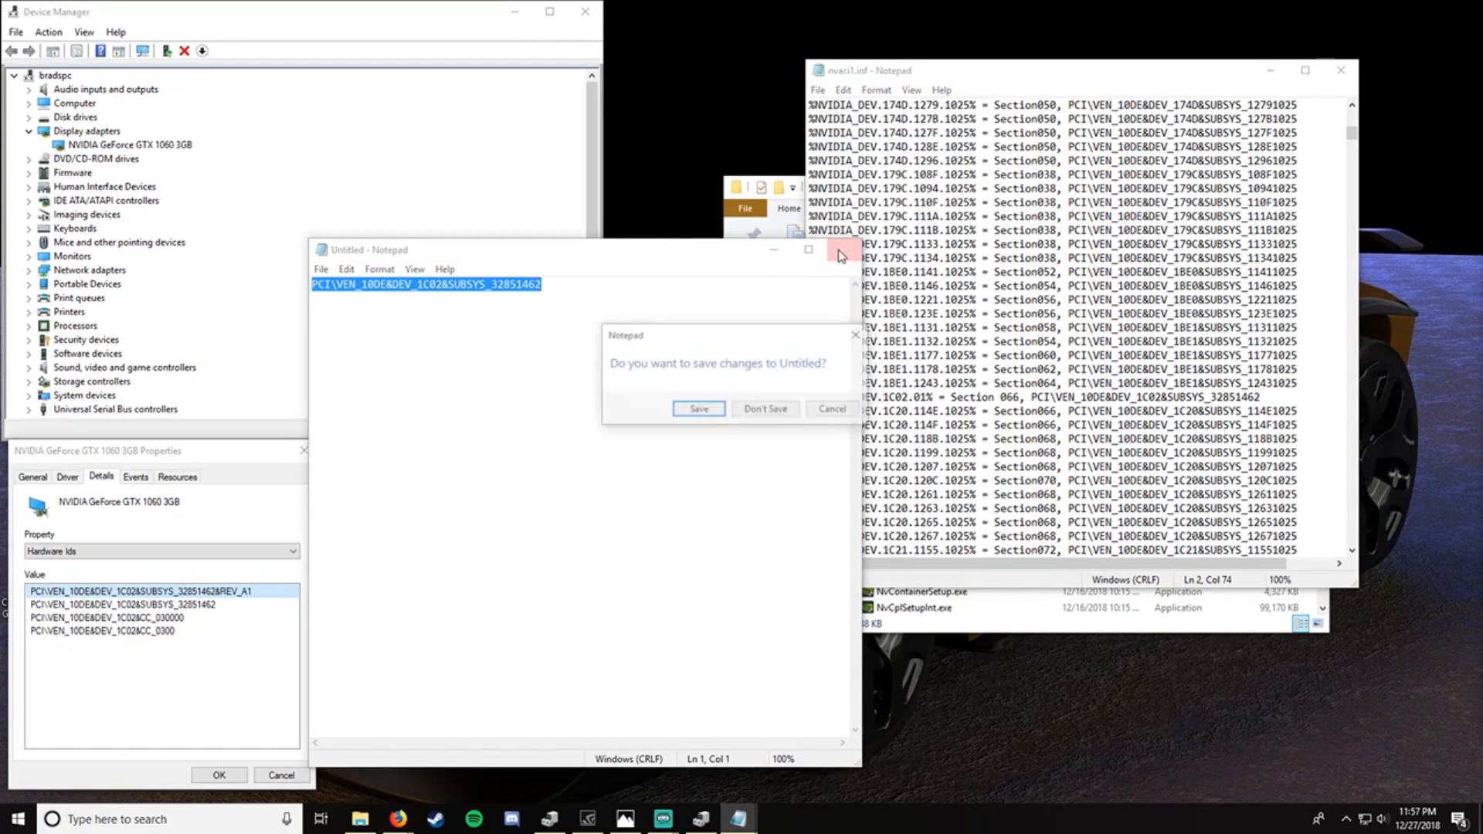
pyautogui.click(830, 411)
pyautogui.click(404, 285)
pyautogui.moveTo(331, 284); pyautogui.dragTo(618, 278)
pyautogui.click(741, 308)
# Close nvaci1.inf and minimize the hardware ID note to reveal the Display.Driver folder
pyautogui.moveTo(1000, 66); pyautogui.dragTo(1035, 186)
pyautogui.click(1375, 193)
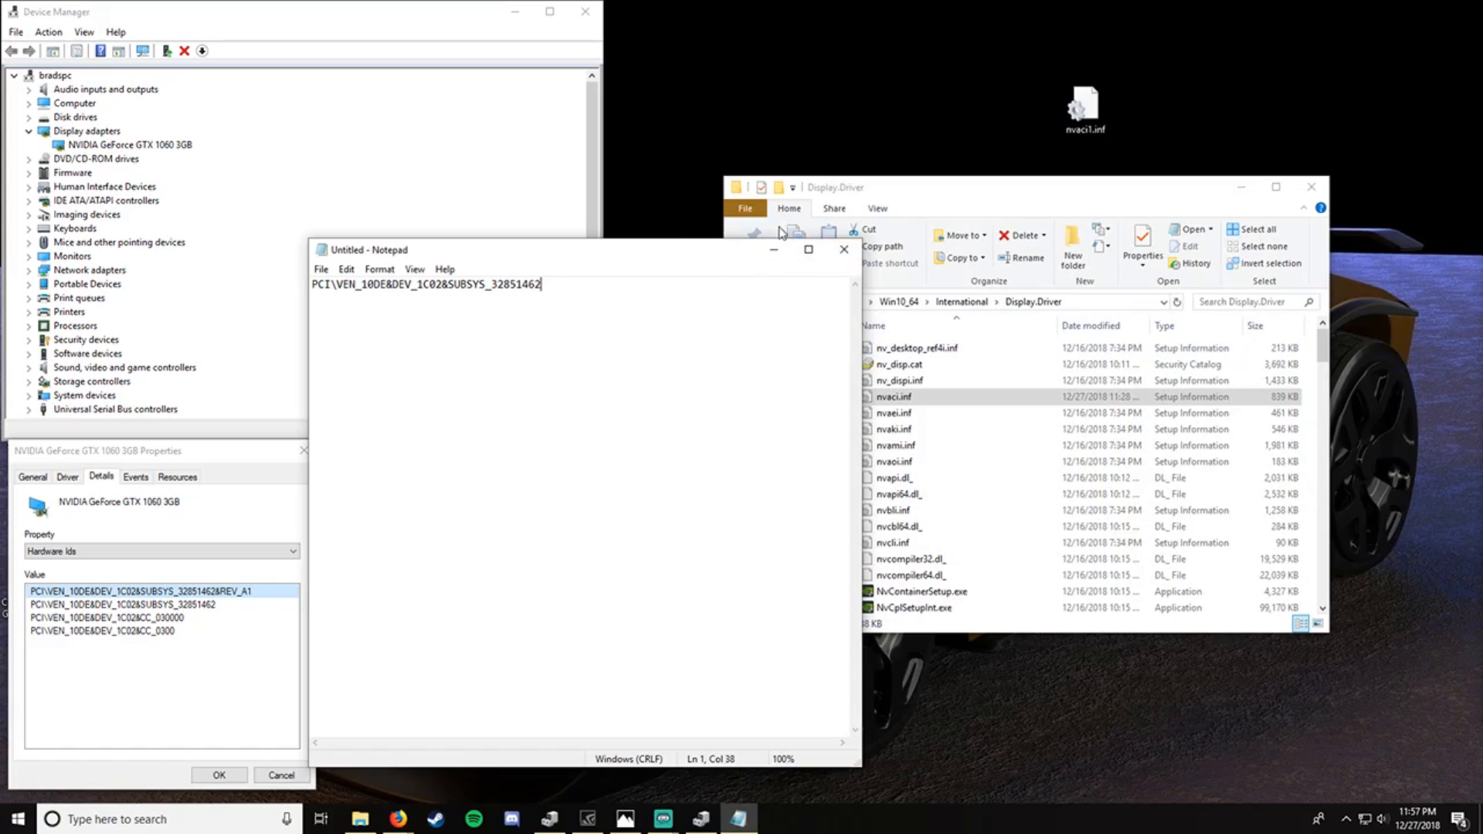
pyautogui.click(768, 251)
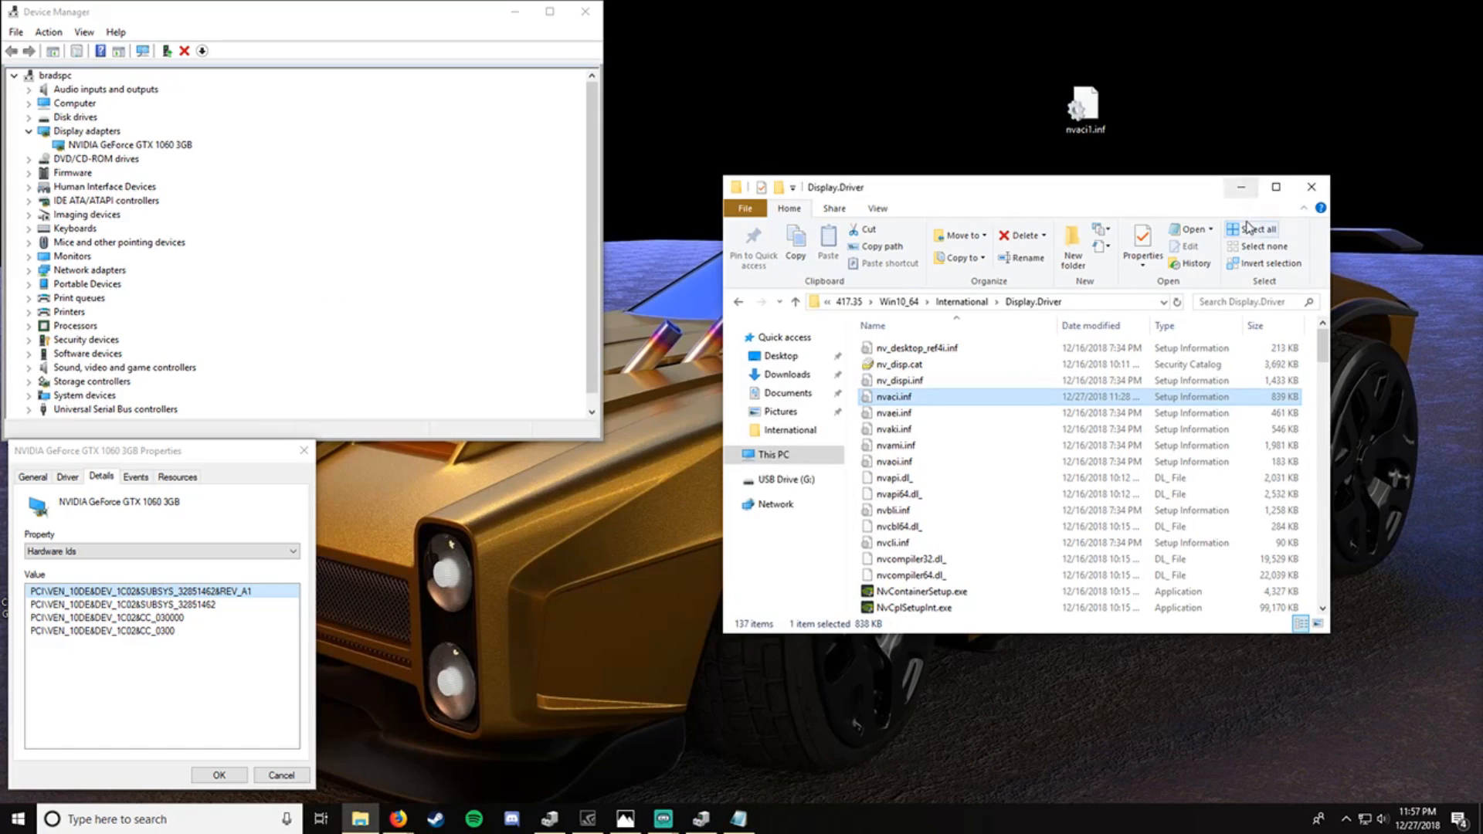
# Rename the edited nvaci1.inf on the desktop as nvaci.inf
pyautogui.rightClick(1073, 97)
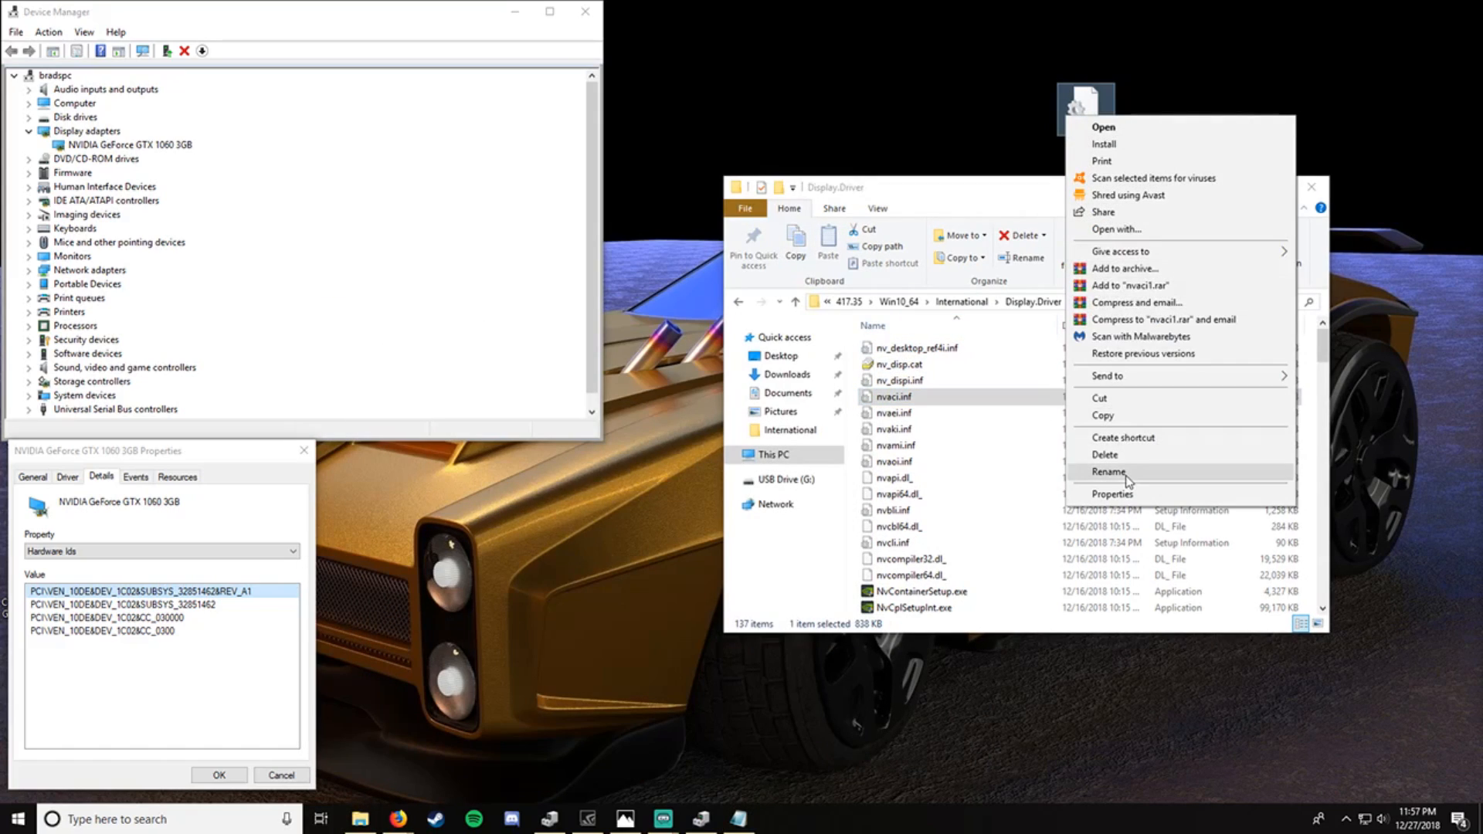
pyautogui.click(1106, 472)
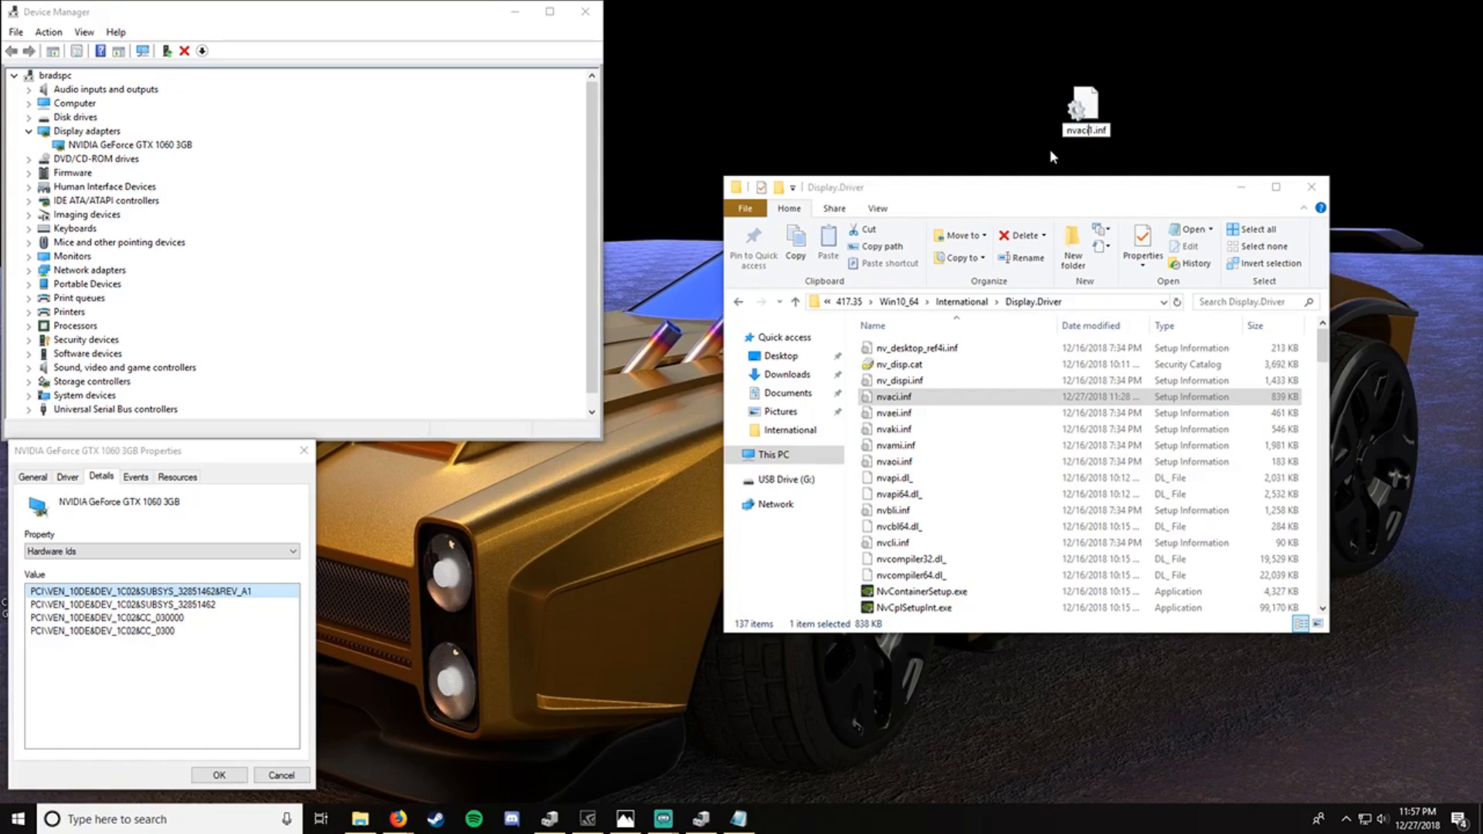
pyautogui.press('Right')
pyautogui.press('BackSpace')
pyautogui.press('Return')
pyautogui.click(1332, 159)
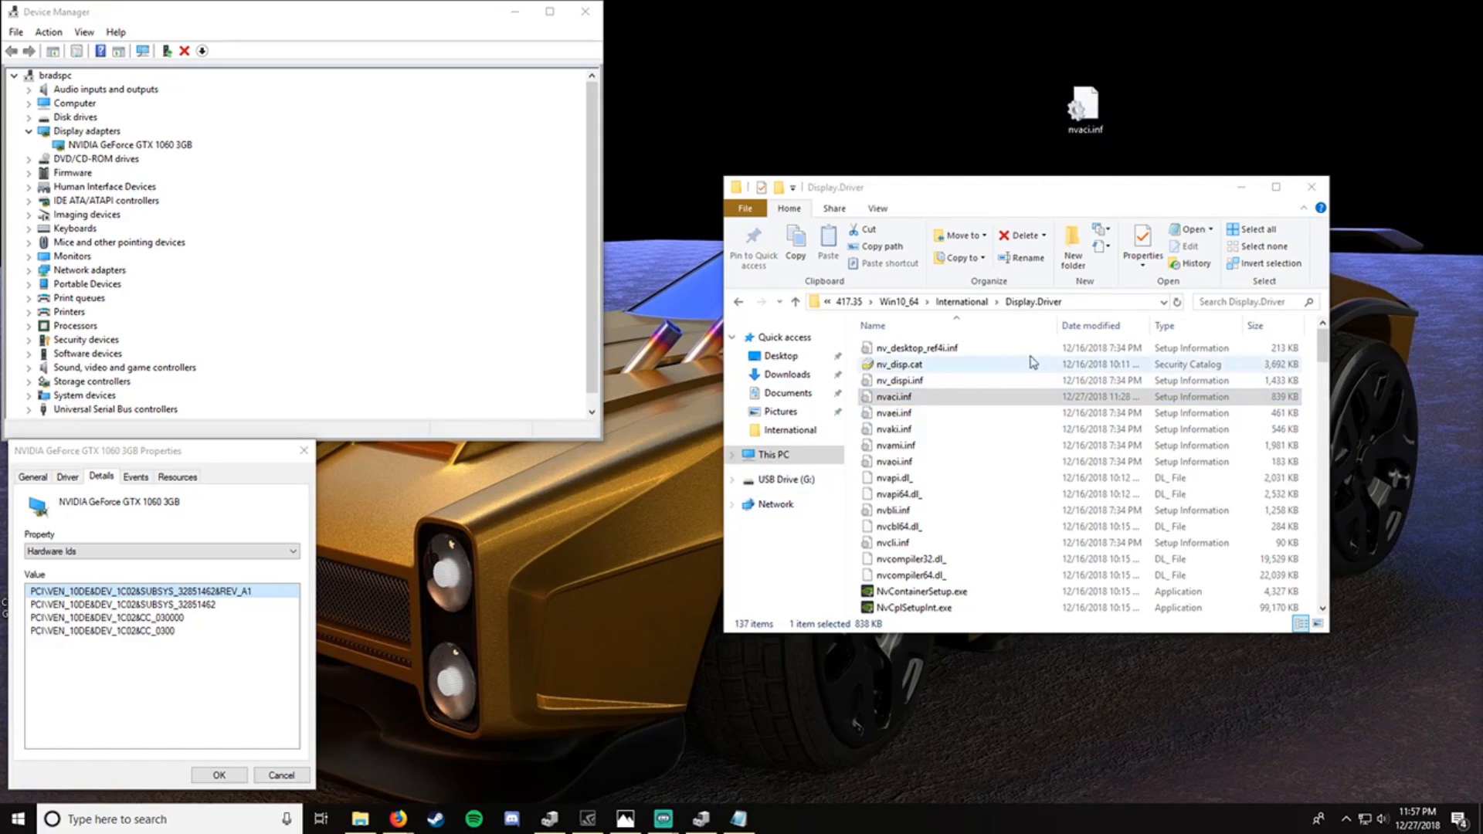
# Try to move nvaci.inf from the desktop into the extracted driver's Display.Driver folder
pyautogui.moveTo(1085, 108); pyautogui.dragTo(992, 363)
pyautogui.click(717, 285)
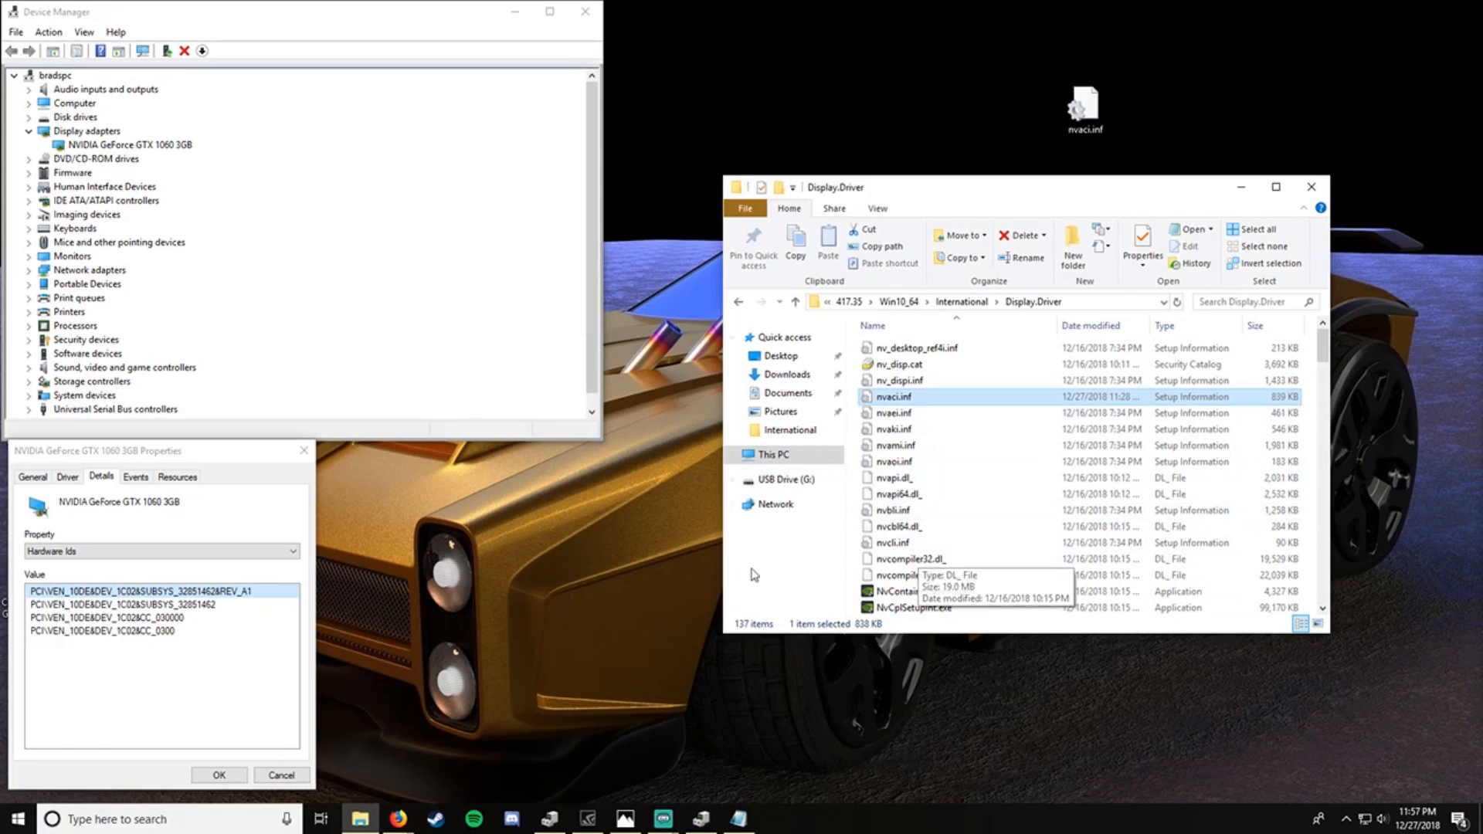
pyautogui.click(788, 375)
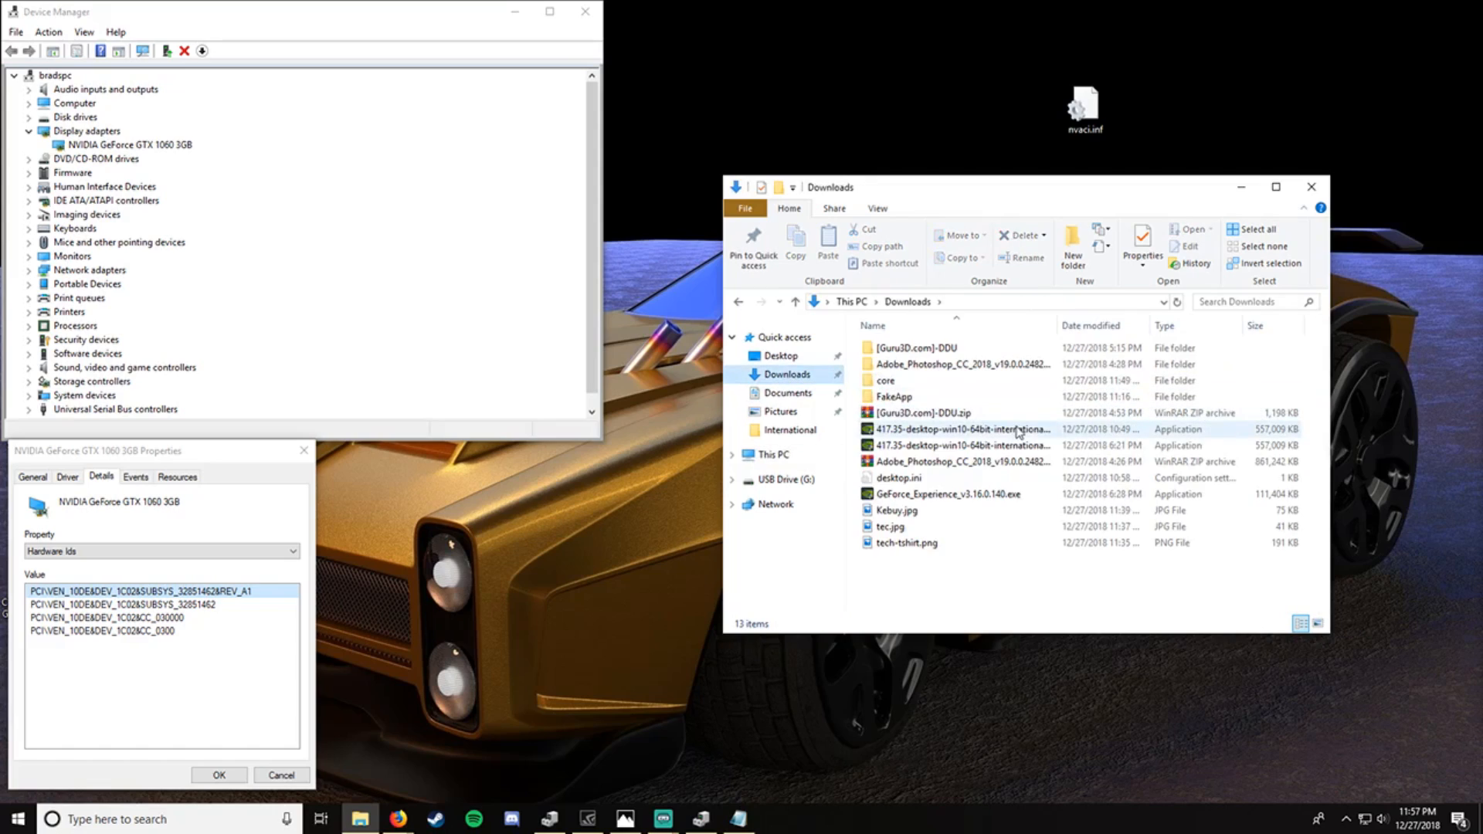
pyautogui.click(883, 431)
pyautogui.rightClick(881, 430)
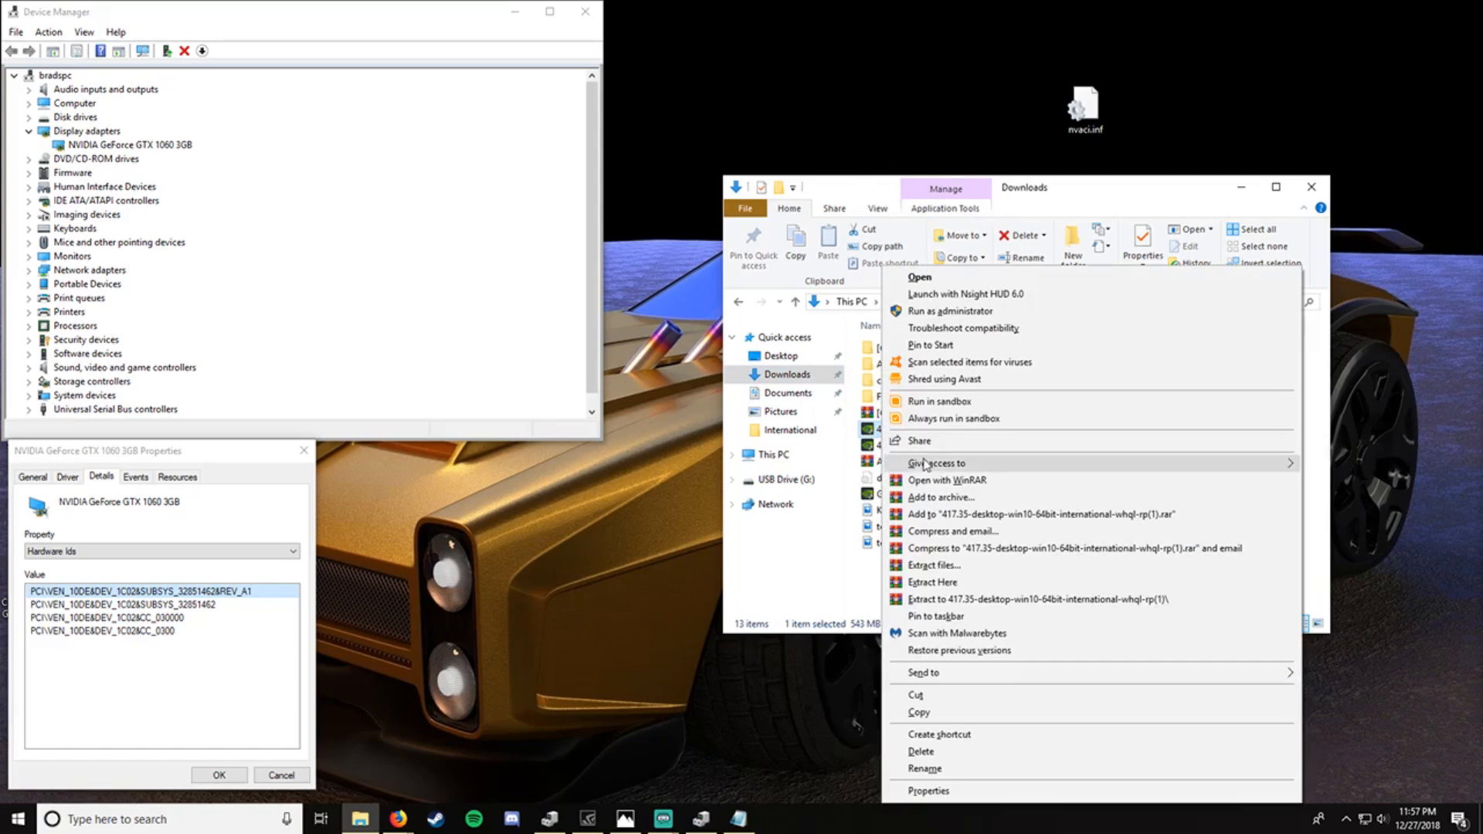
pyautogui.click(1109, 189)
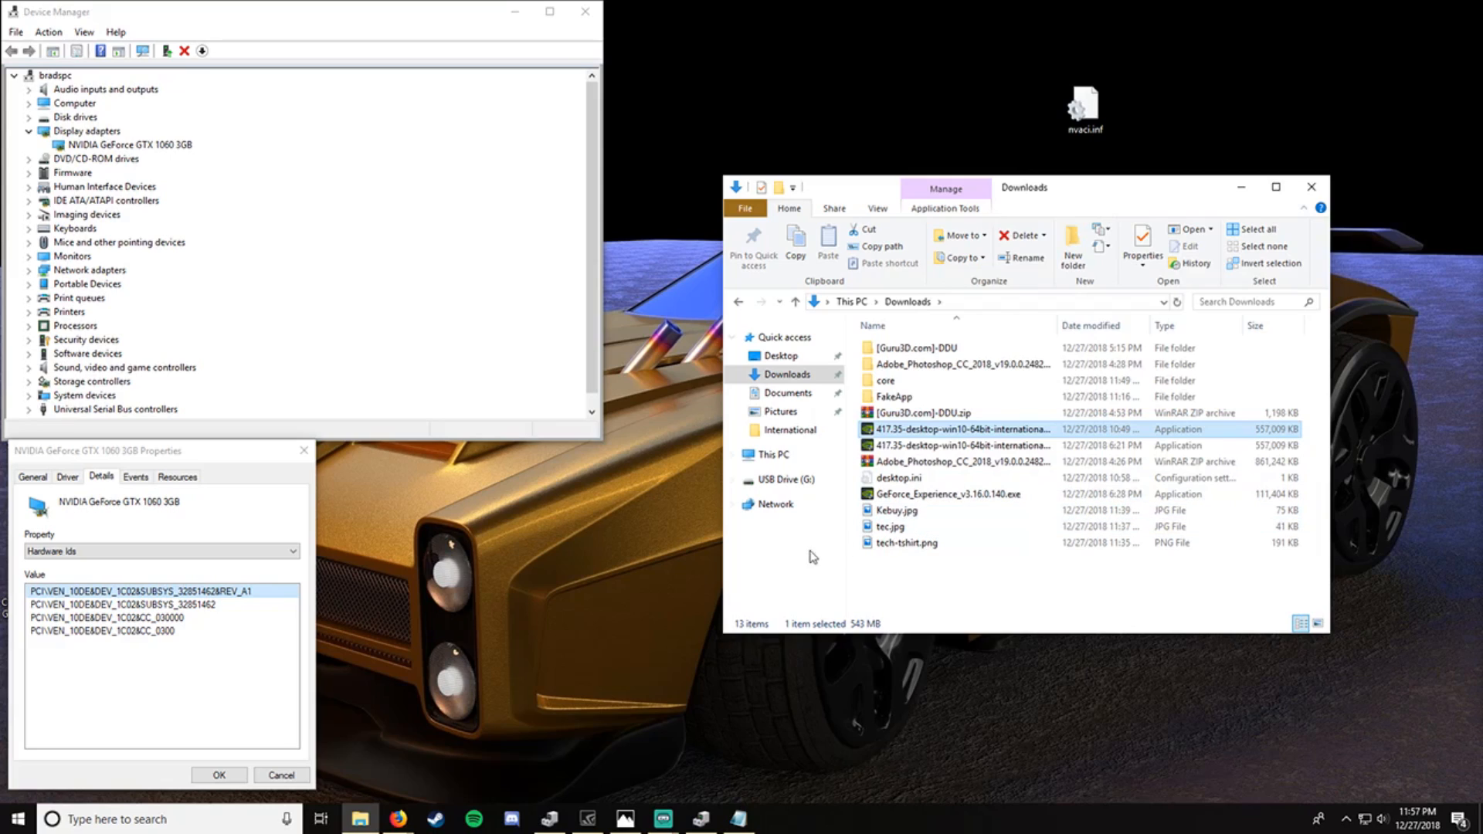
# Run setup.exe from the International folder of the extracted 417.35 driver
pyautogui.click(795, 430)
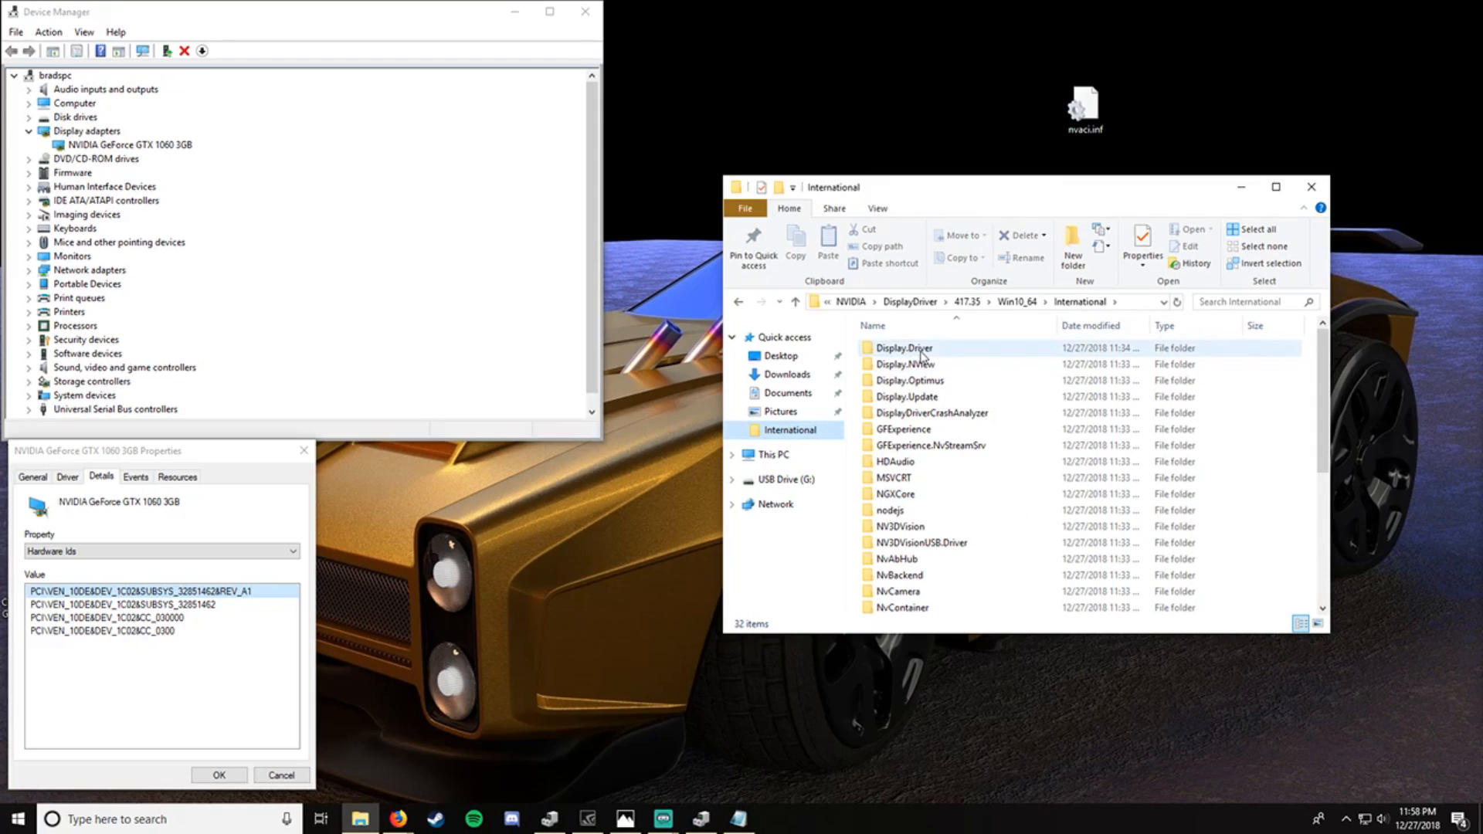
pyautogui.doubleClick(919, 350)
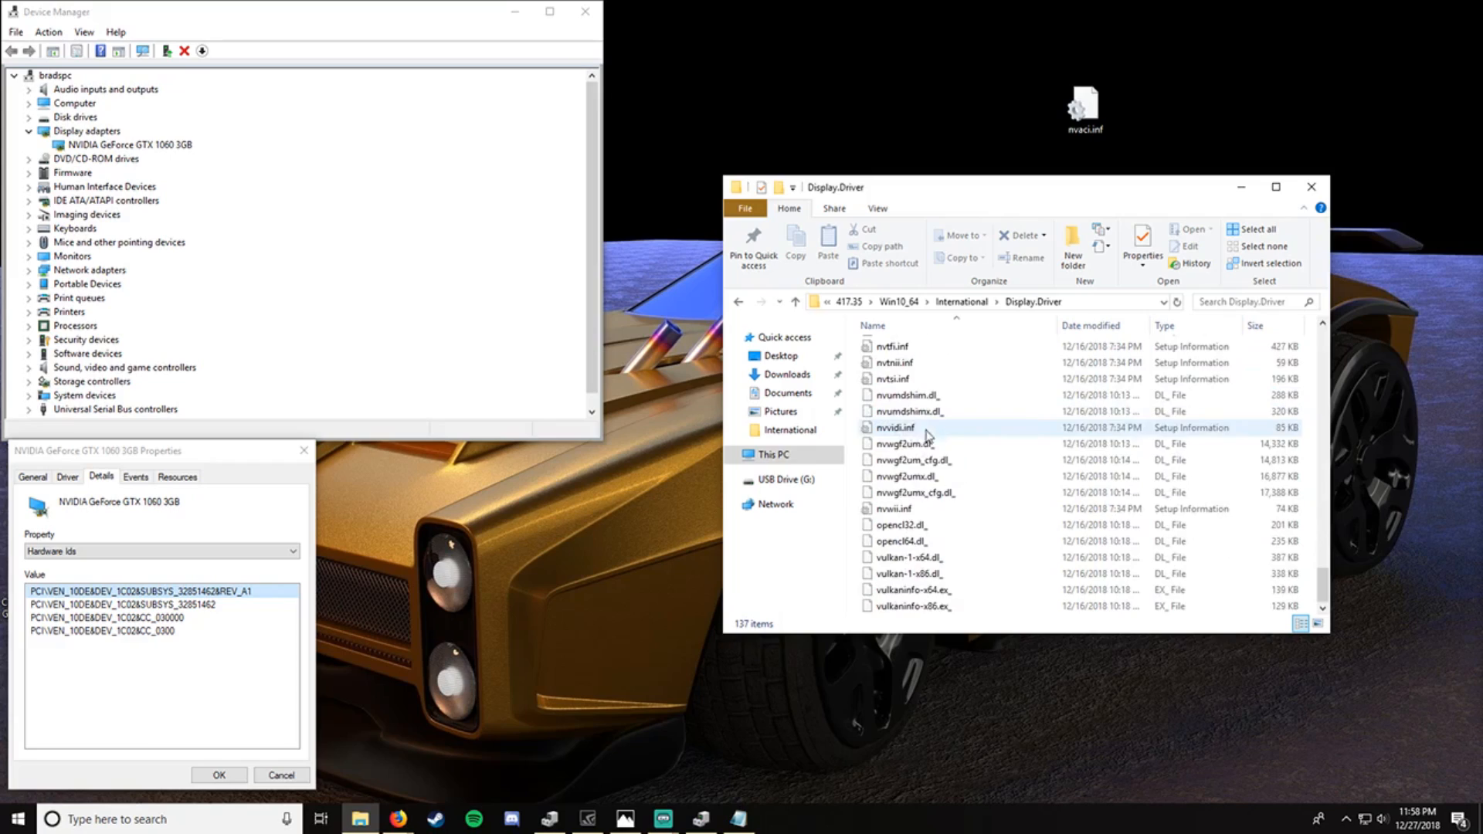
pyautogui.hotkey('alt', 'Left')
pyautogui.scroll(-5, 909, 473)
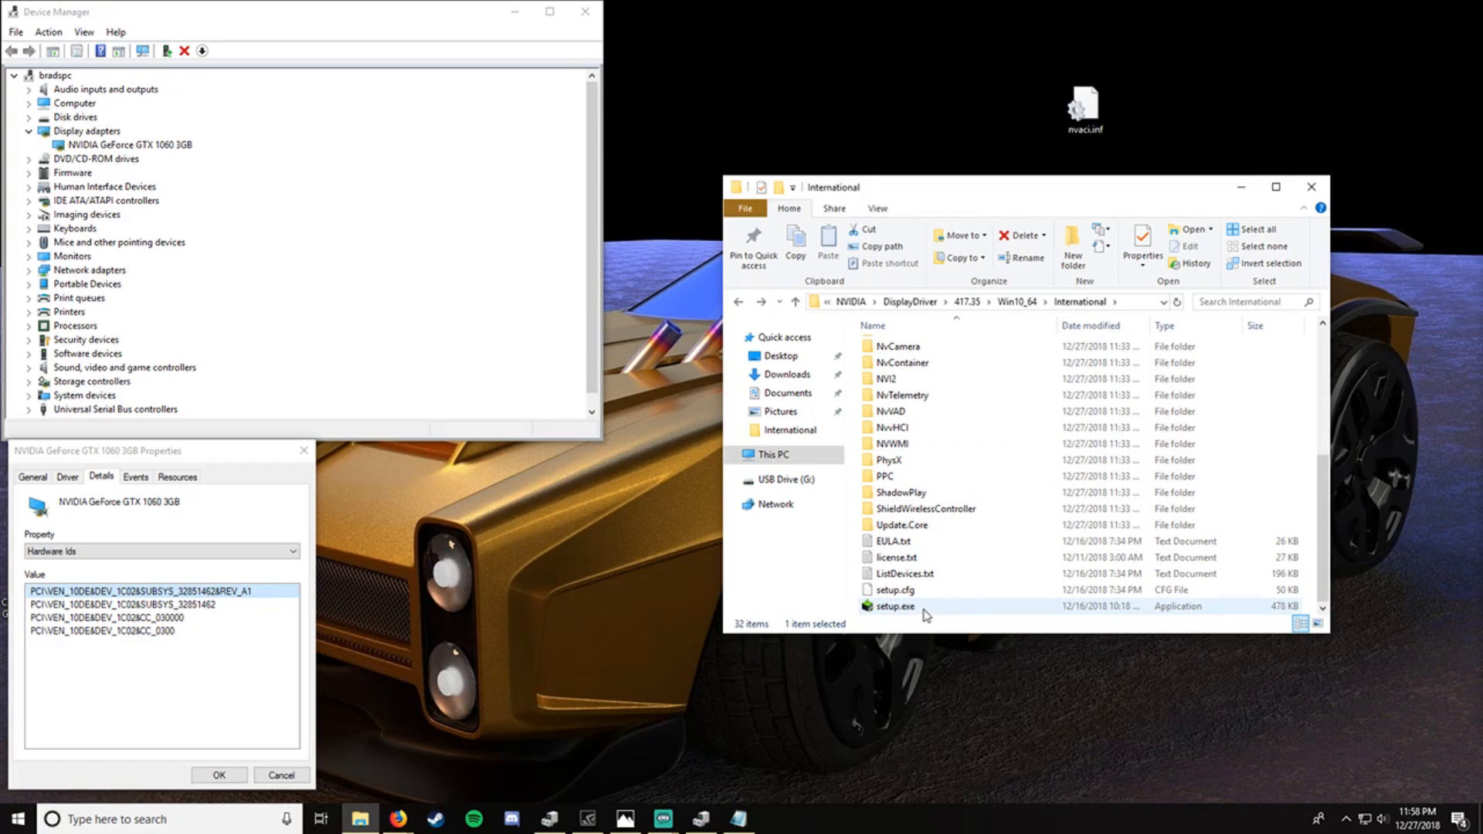
pyautogui.doubleClick(896, 606)
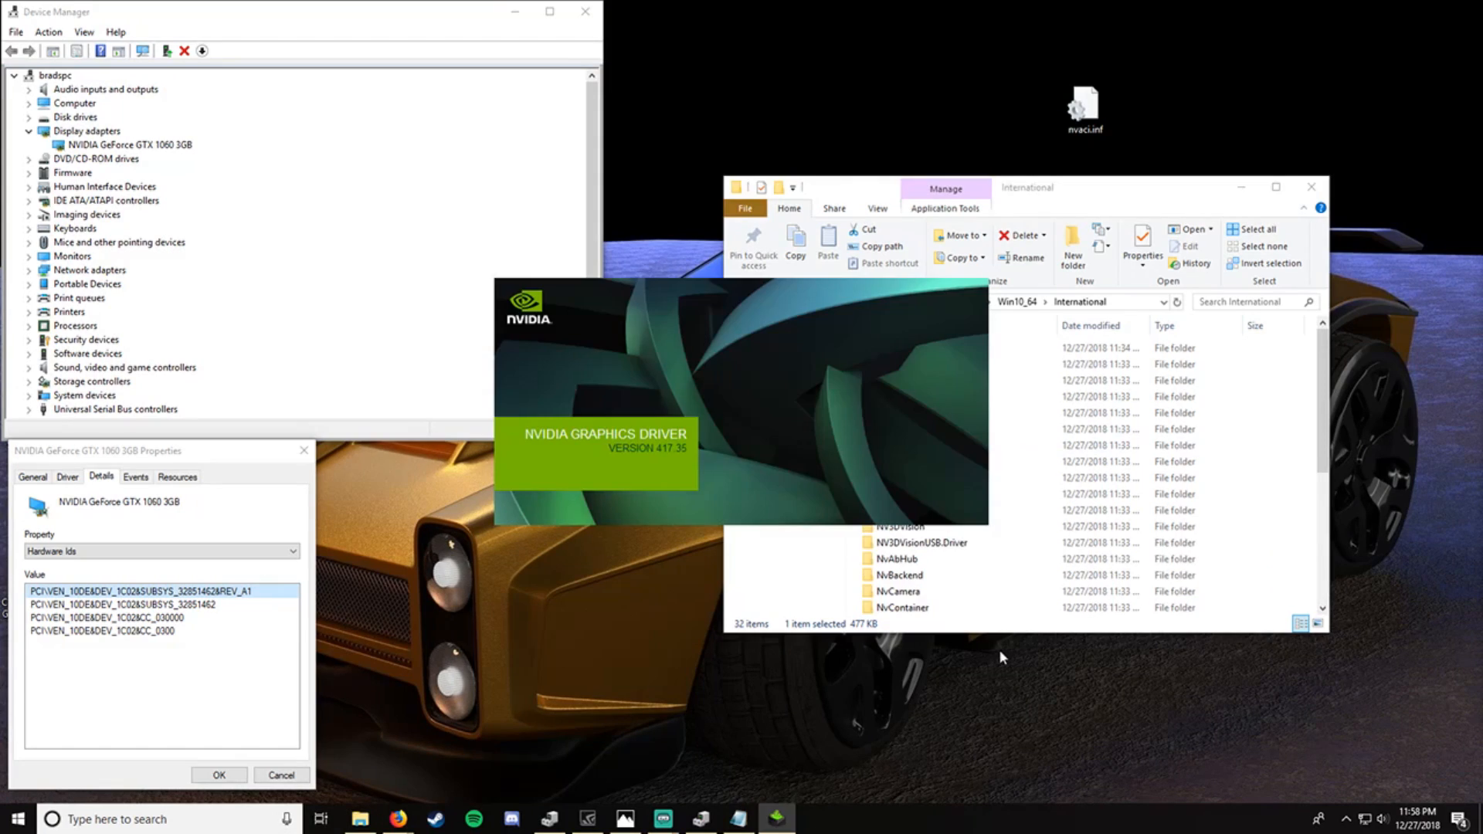